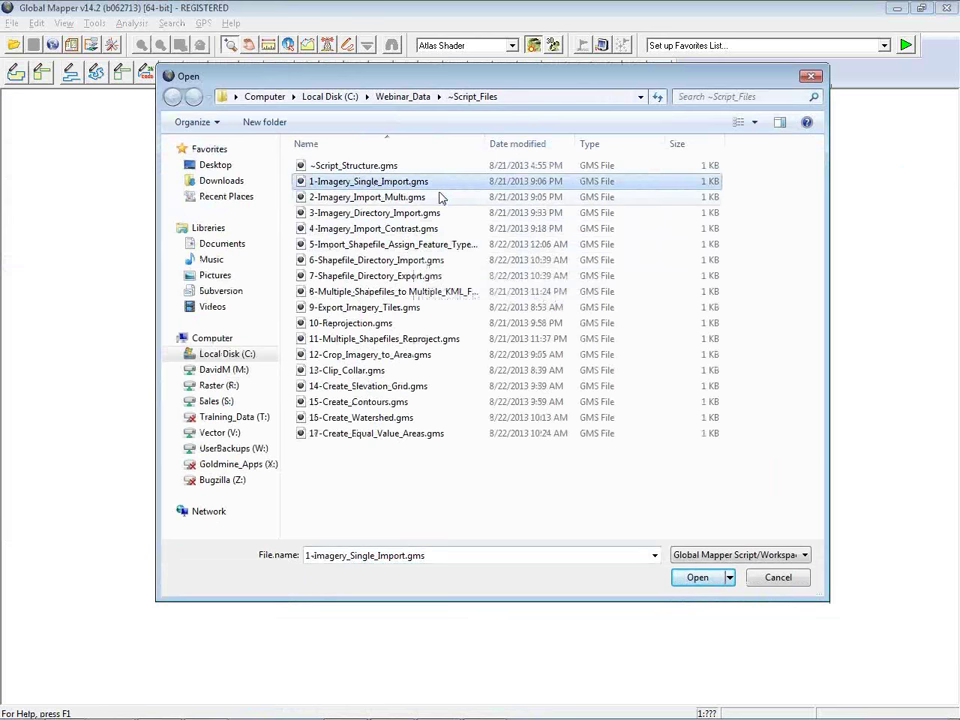
Load the script 1-Imagery_Single_Import.gms, run it to import the single imagery tile, and close the script window.
{"action": "left_click", "coordinate": [697, 577]}
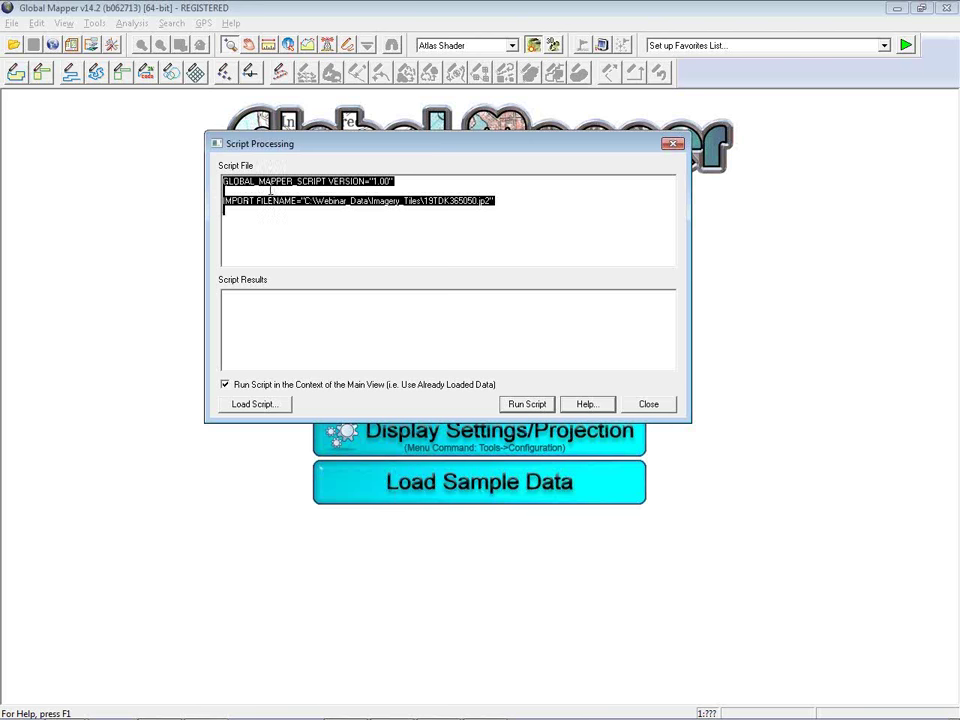
{"action": "left_click", "coordinate": [527, 404]}
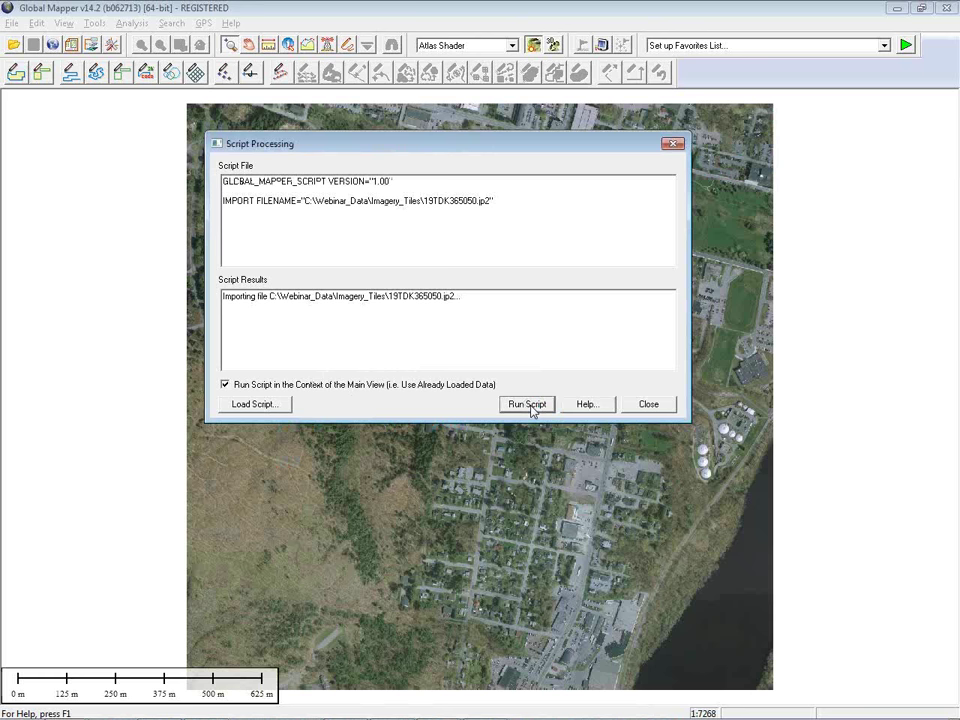
{"action": "mouse_move", "coordinate": [582, 137]}
{"action": "left_mouse_down"}
{"action": "mouse_move", "coordinate": [437, 289]}
{"action": "mouse_move", "coordinate": [435, 347]}
{"action": "mouse_move", "coordinate": [506, 193]}
{"action": "mouse_move", "coordinate": [594, 126]}
{"action": "left_mouse_up"}
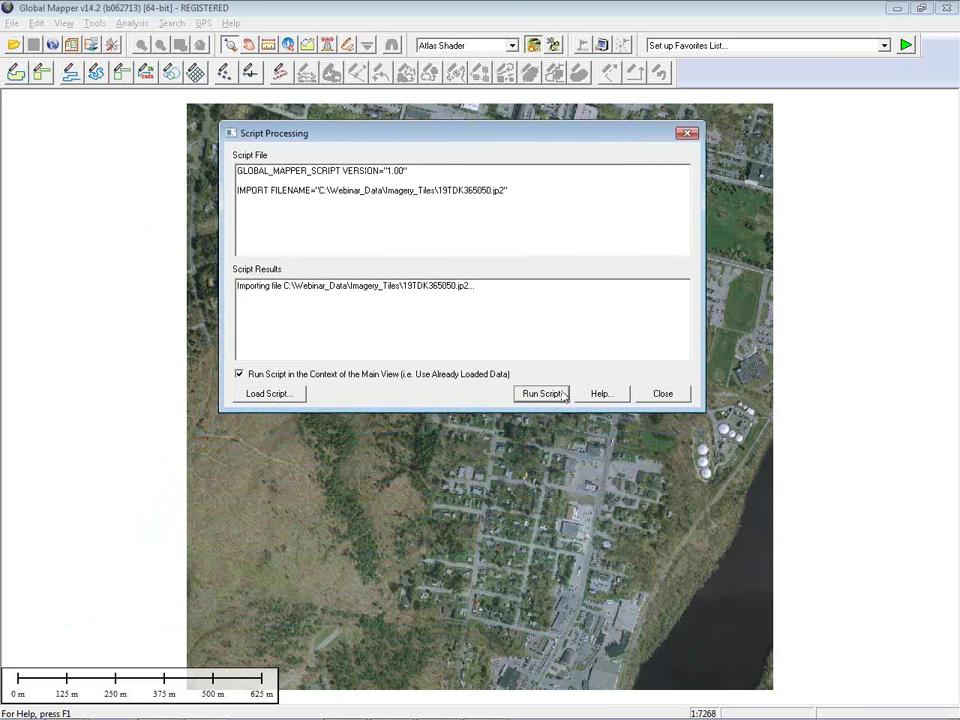
{"action": "left_click", "coordinate": [657, 394]}
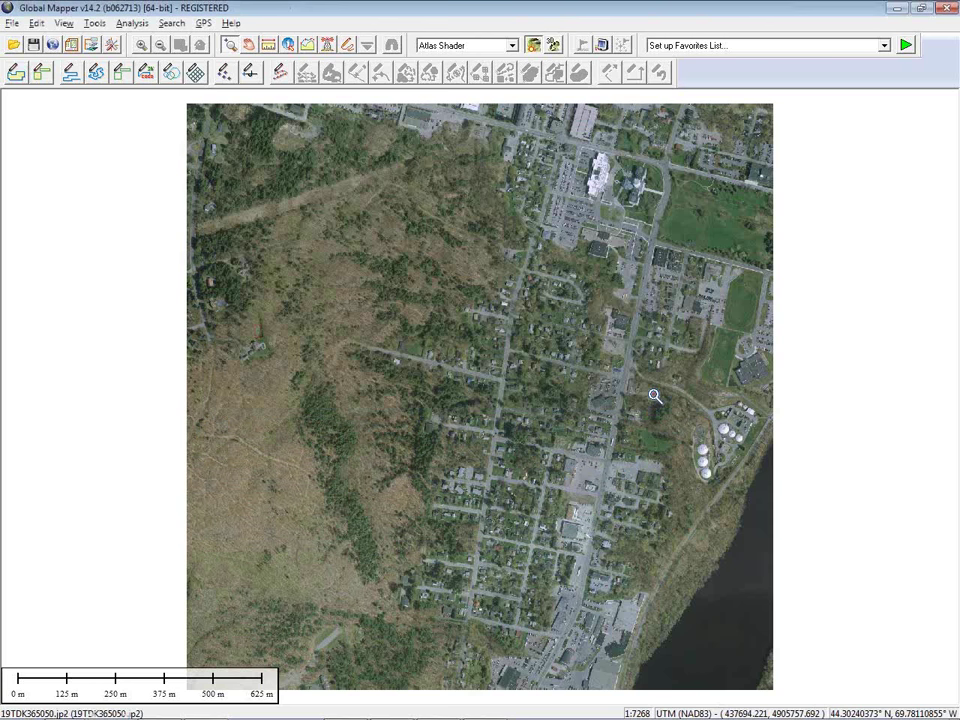
Unload the imported imagery and open 2-Imagery_Import_Multi.gms from the ~Script_Files folder in Notepad.
{"action": "key", "text": "ctrl+u"}
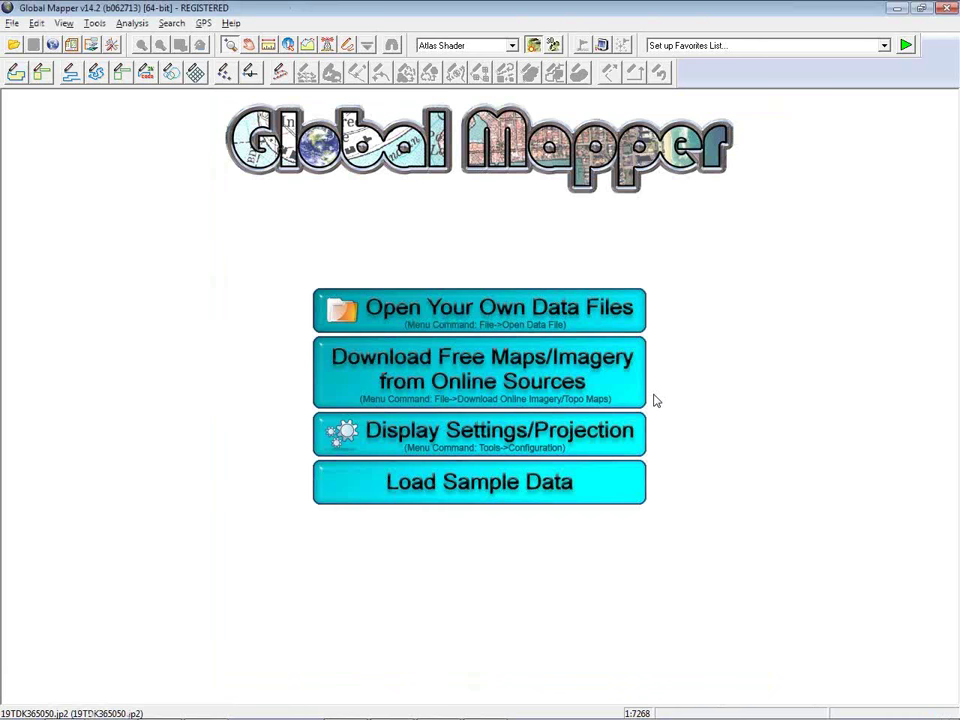
{"action": "key", "text": "alt+Tab"}
{"action": "key", "text": "alt+Tab"}
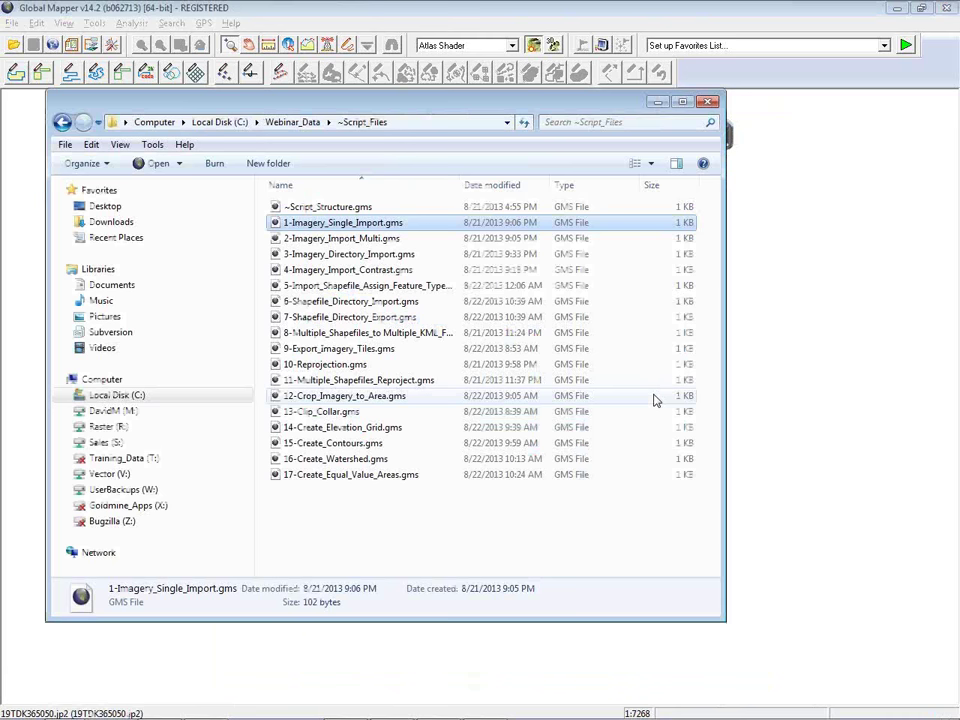
{"action": "left_click", "coordinate": [380, 242]}
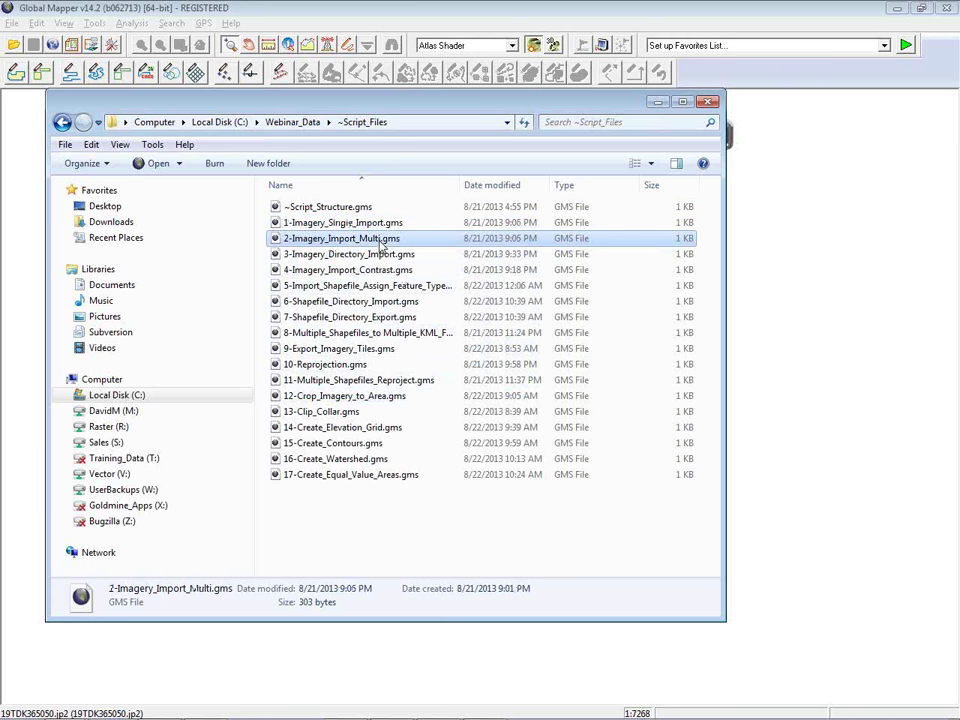
{"action": "right_click", "coordinate": [380, 244]}
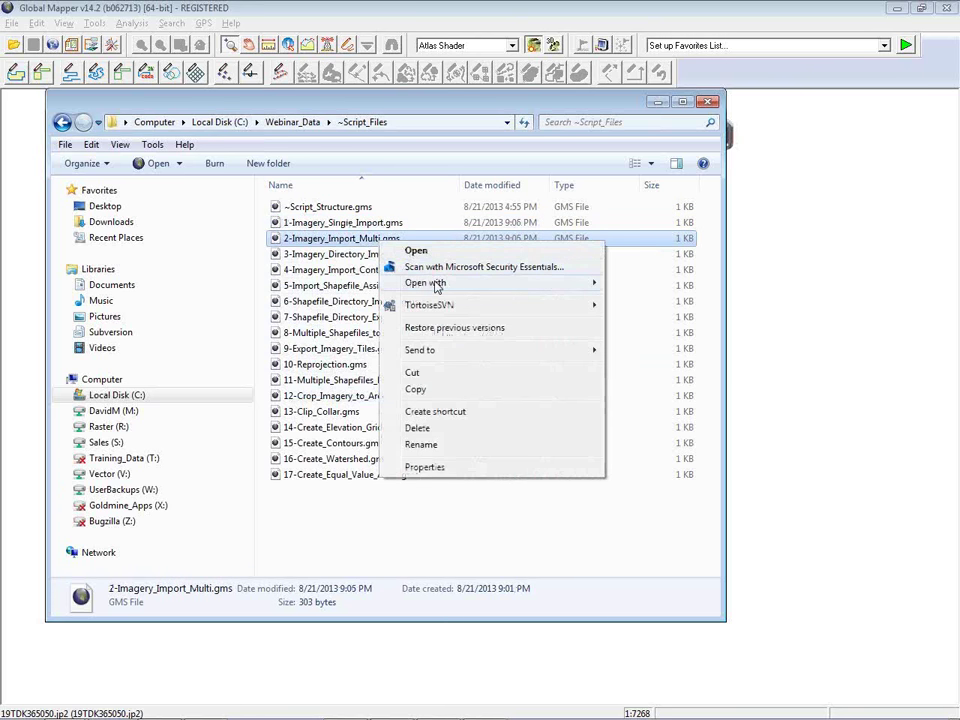
{"action": "mouse_move", "coordinate": [436, 285]}
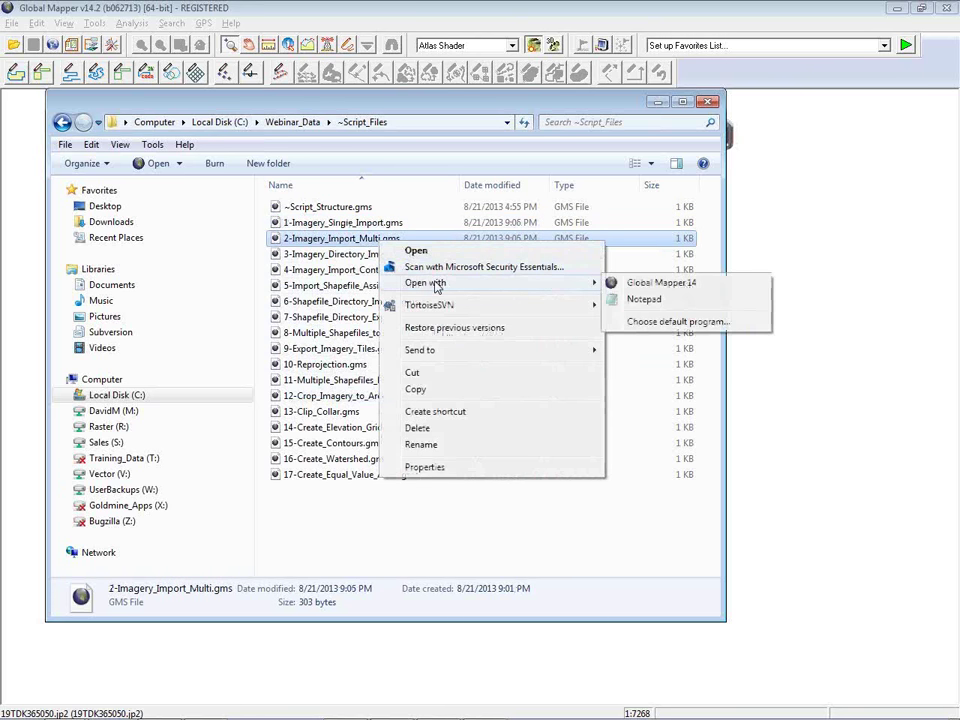
{"action": "left_click", "coordinate": [640, 300]}
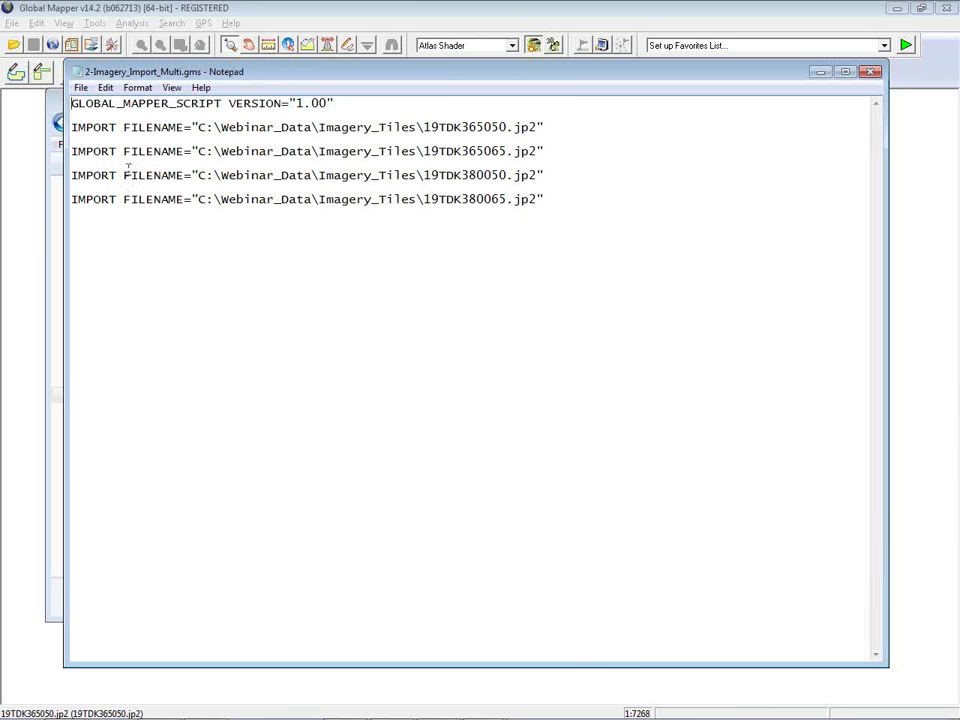
Examine the IMPORT FILENAME lines of the multi-import script, close Notepad and return to Global Mapper.
{"action": "left_click_drag", "start_coordinate": [118, 128], "coordinate": [71, 128]}
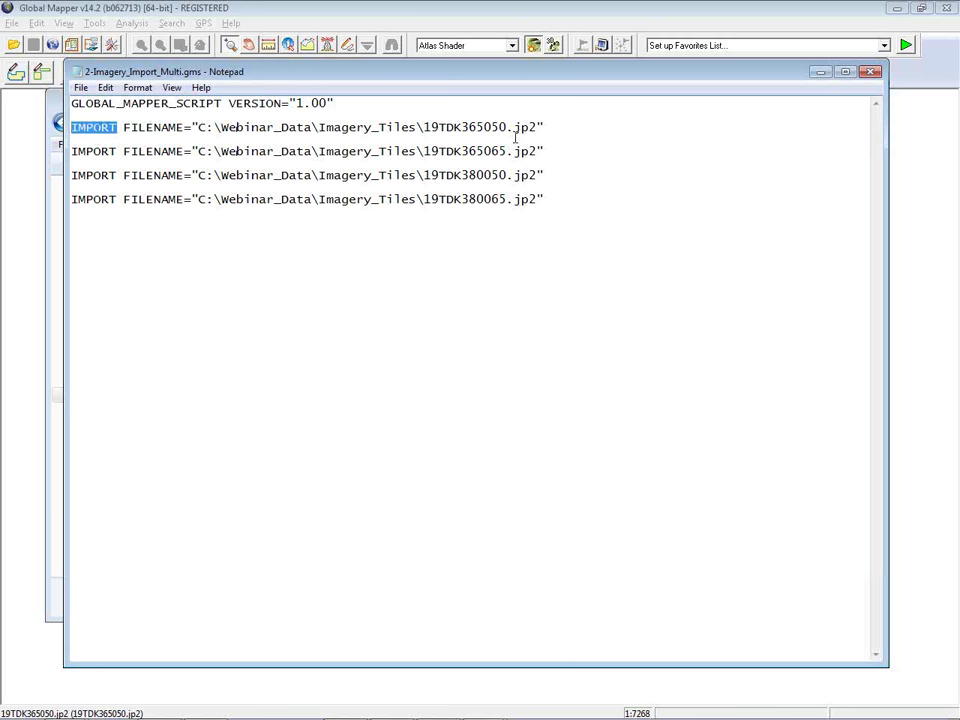
{"action": "key", "text": "Right"}
{"action": "key", "text": "End"}
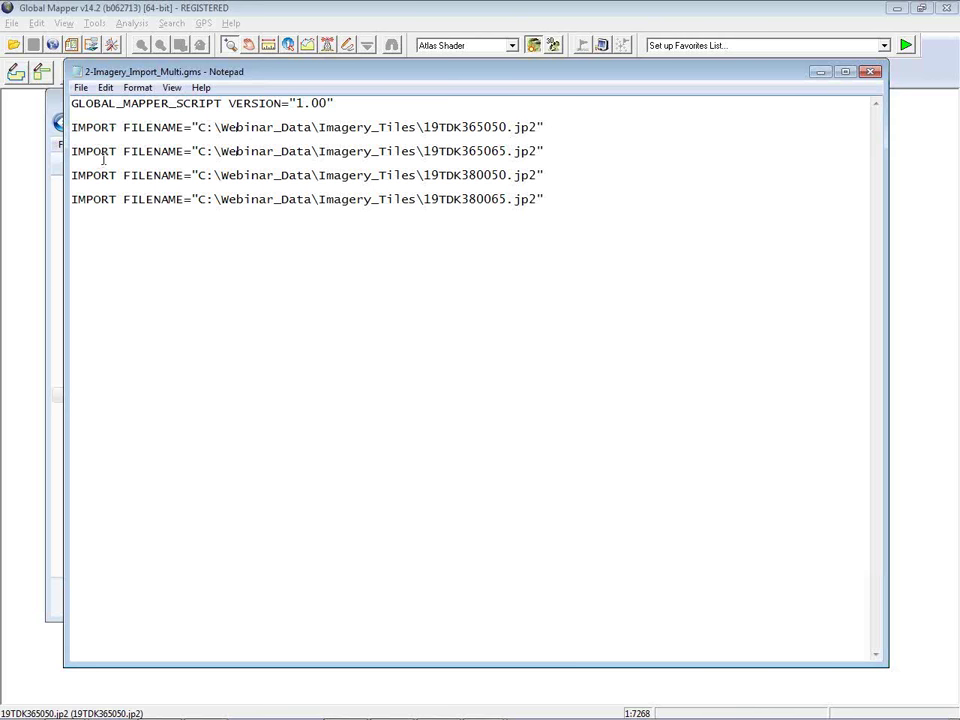
{"action": "key", "text": "Down"}
{"action": "key", "text": "Left"}
{"action": "key", "text": "Left"}
{"action": "key", "text": "Left"}
{"action": "key", "text": "Left"}
{"action": "key", "text": "Left"}
{"action": "key", "text": "Left"}
{"action": "key", "text": "Left"}
{"action": "left_click", "coordinate": [872, 73]}
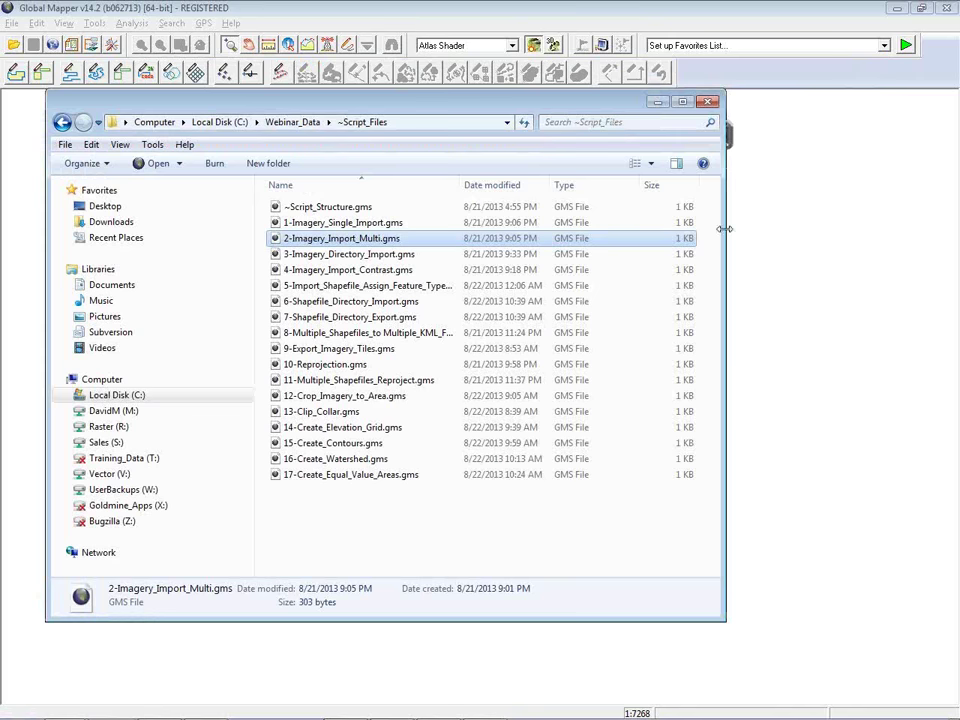
{"action": "key", "text": "Escape"}
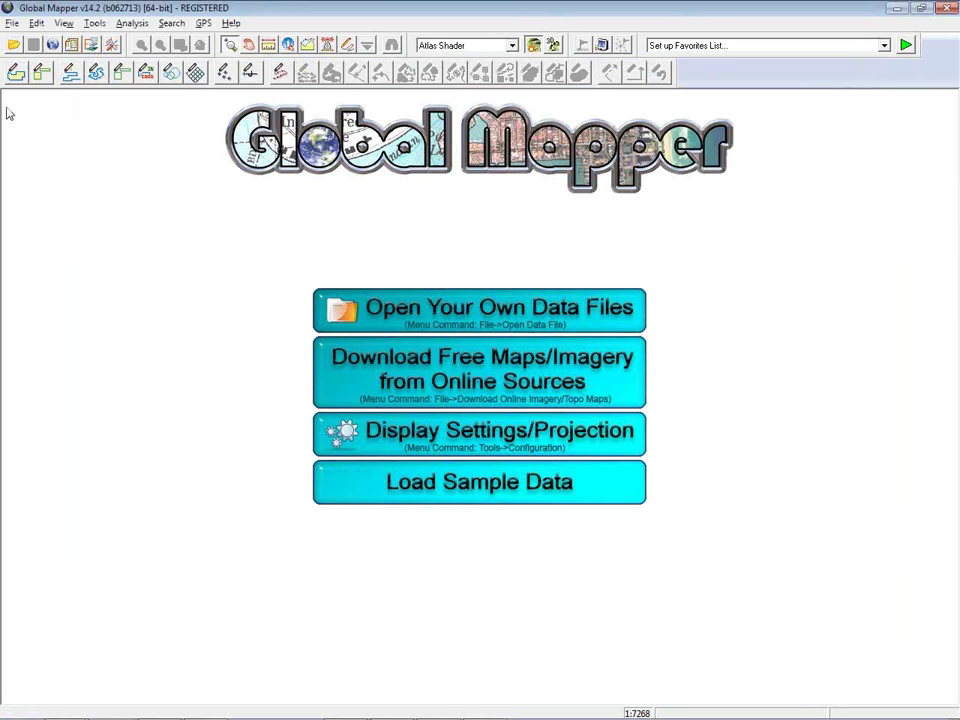
Load the script 2-Imagery_Import_Multi.gms, run it to import the four imagery tiles, and close the script window.
{"action": "left_click", "coordinate": [12, 22]}
{"action": "left_click", "coordinate": [58, 264]}
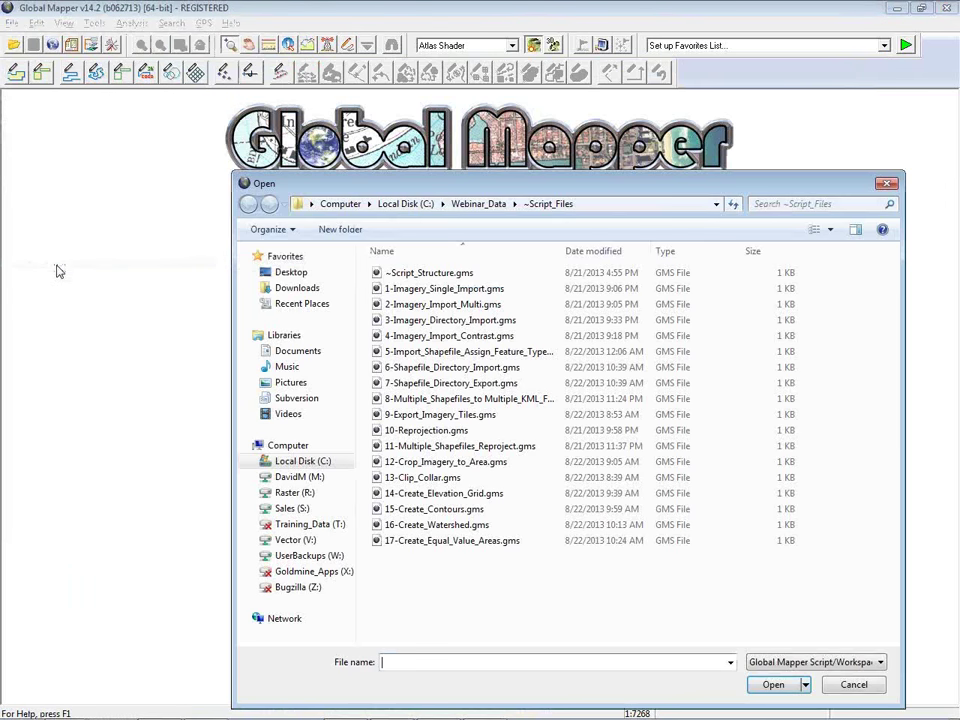
{"action": "left_click", "coordinate": [470, 305]}
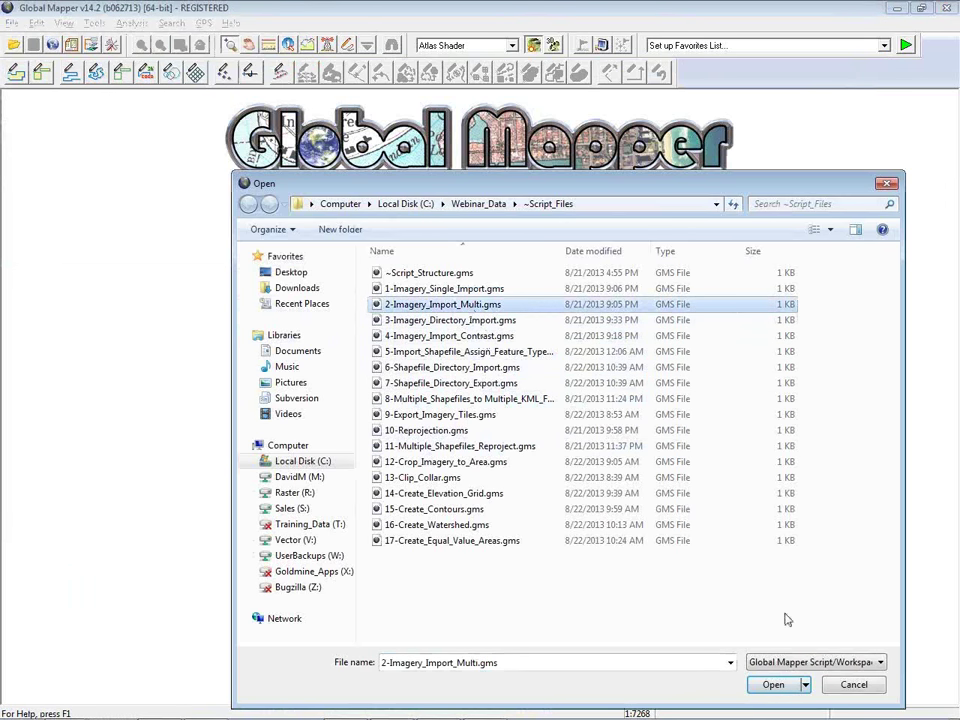
{"action": "left_click", "coordinate": [773, 685]}
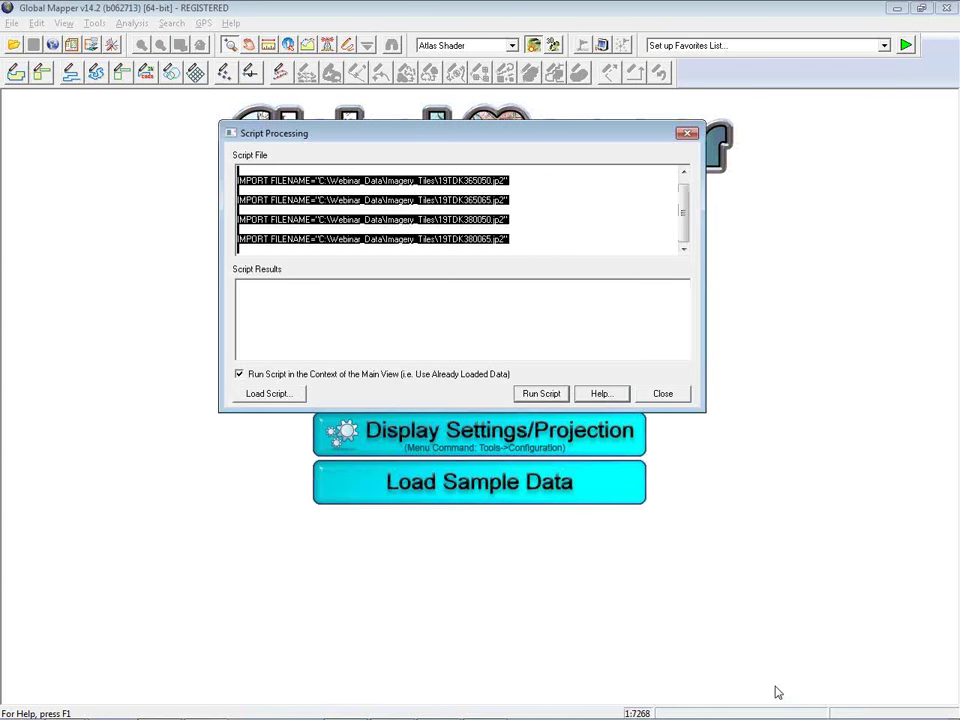
{"action": "left_click", "coordinate": [541, 398]}
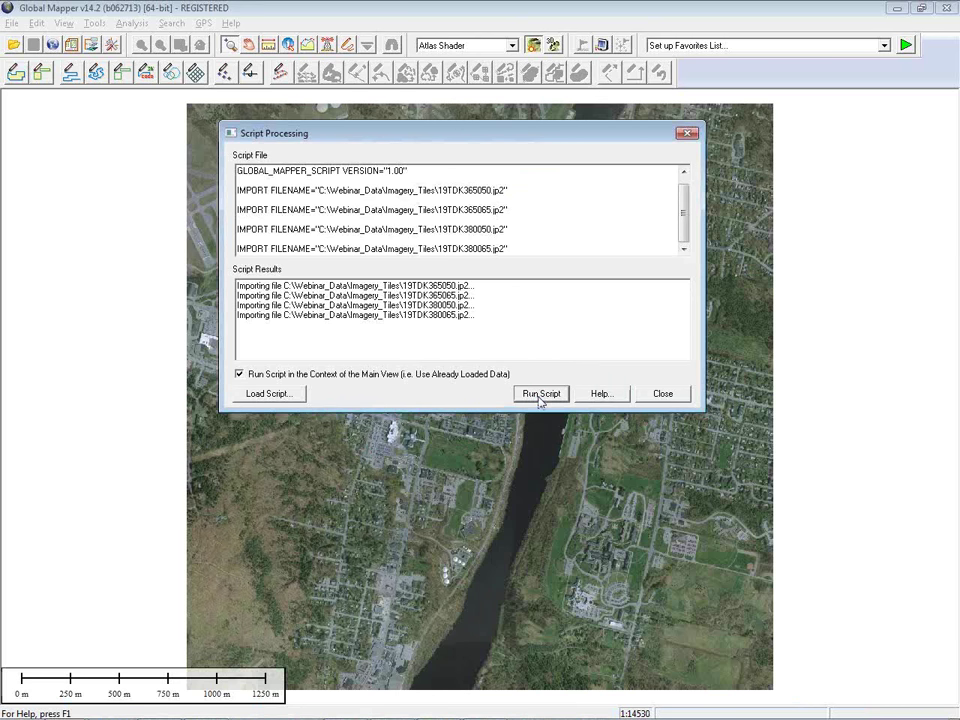
{"action": "left_click", "coordinate": [662, 396]}
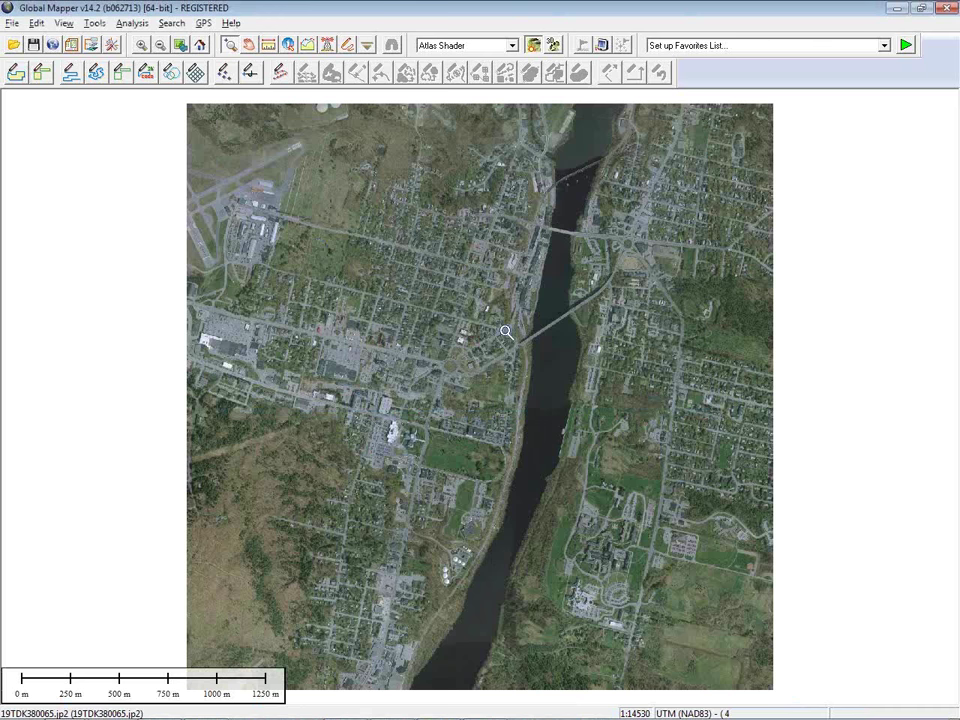
Check the imported layers in the Overlay Control Center by toggling the visibility of 19TDK365065.jp2 off and on.
{"action": "left_click", "coordinate": [91, 45]}
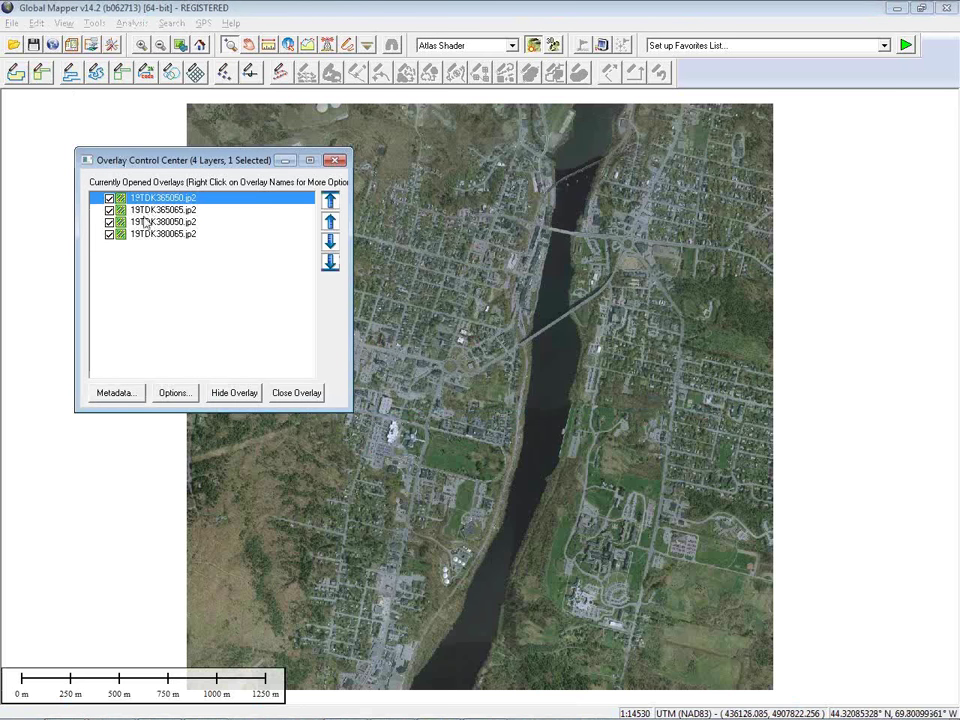
{"action": "left_click", "coordinate": [110, 211]}
{"action": "left_click", "coordinate": [110, 211]}
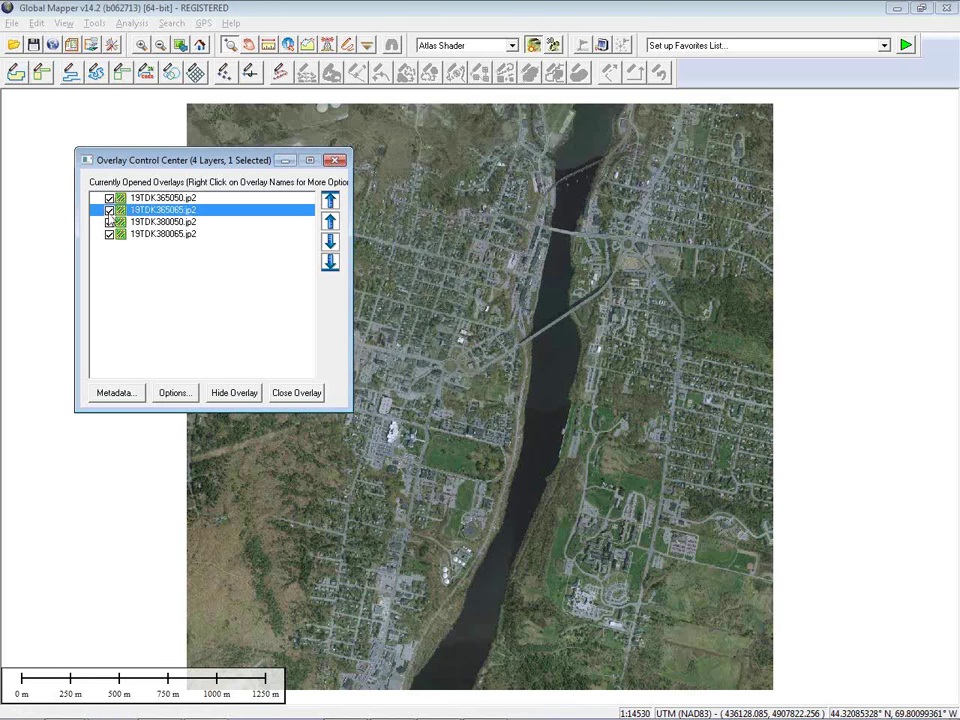
{"action": "left_click", "coordinate": [336, 161]}
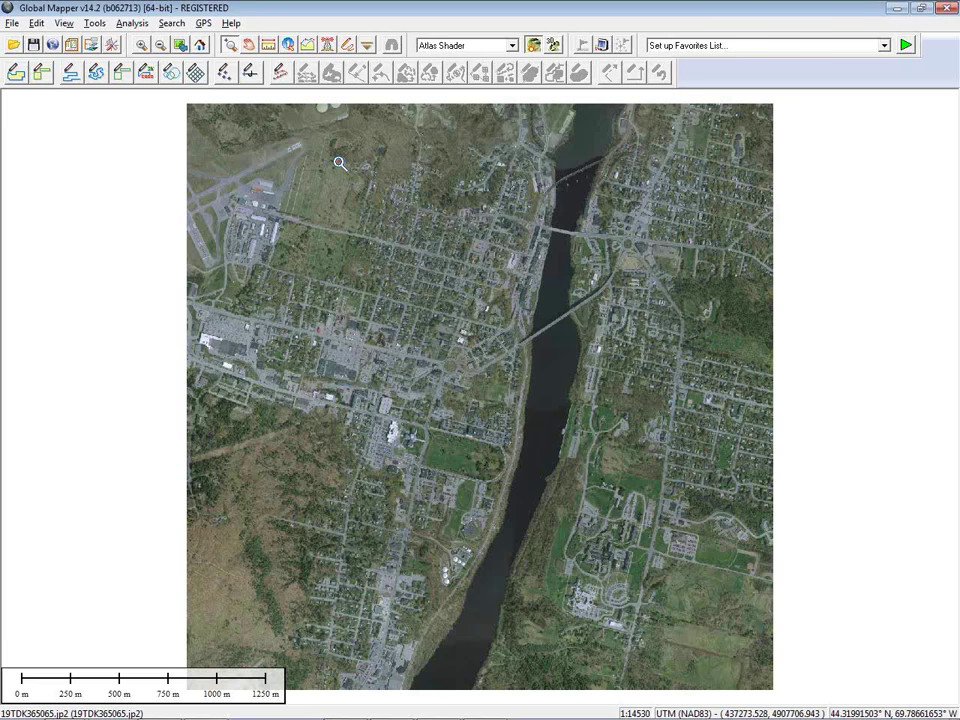
Unload all imagery tiles and open 3-Imagery_Directory_Import.gms from the ~Script_Files folder in Notepad.
{"action": "key", "text": "ctrl+u"}
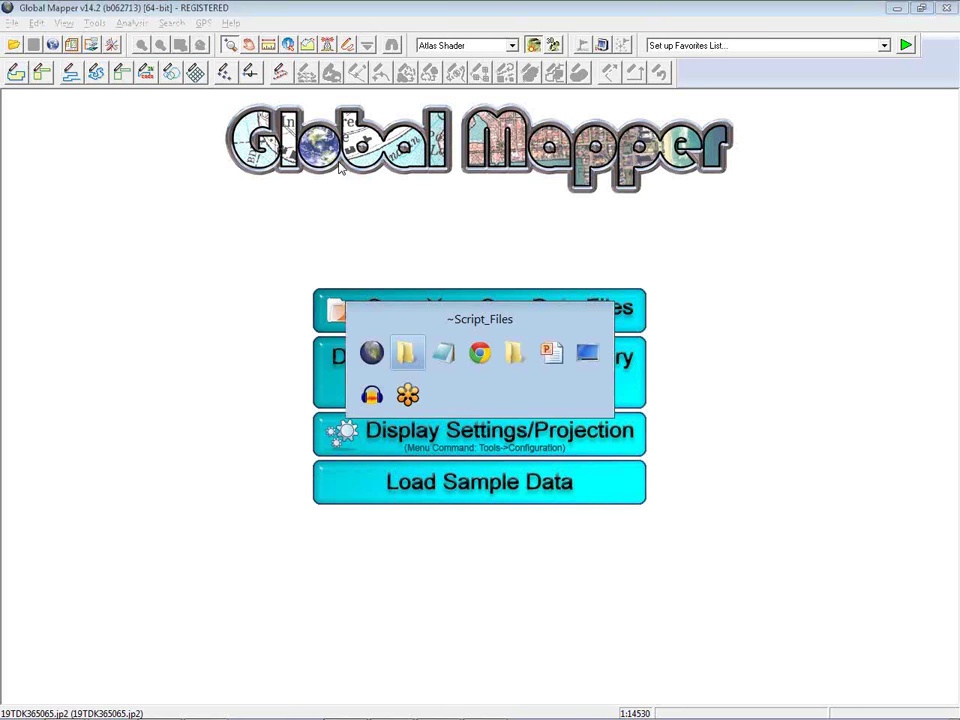
{"action": "key", "text": "alt+Tab"}
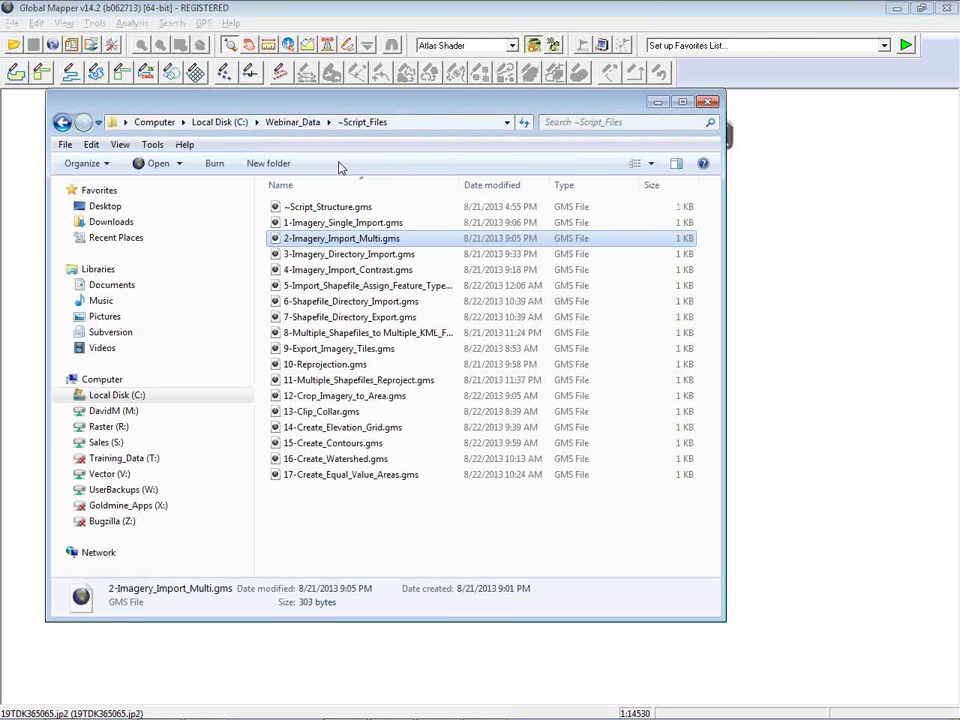
{"action": "left_click", "coordinate": [353, 256]}
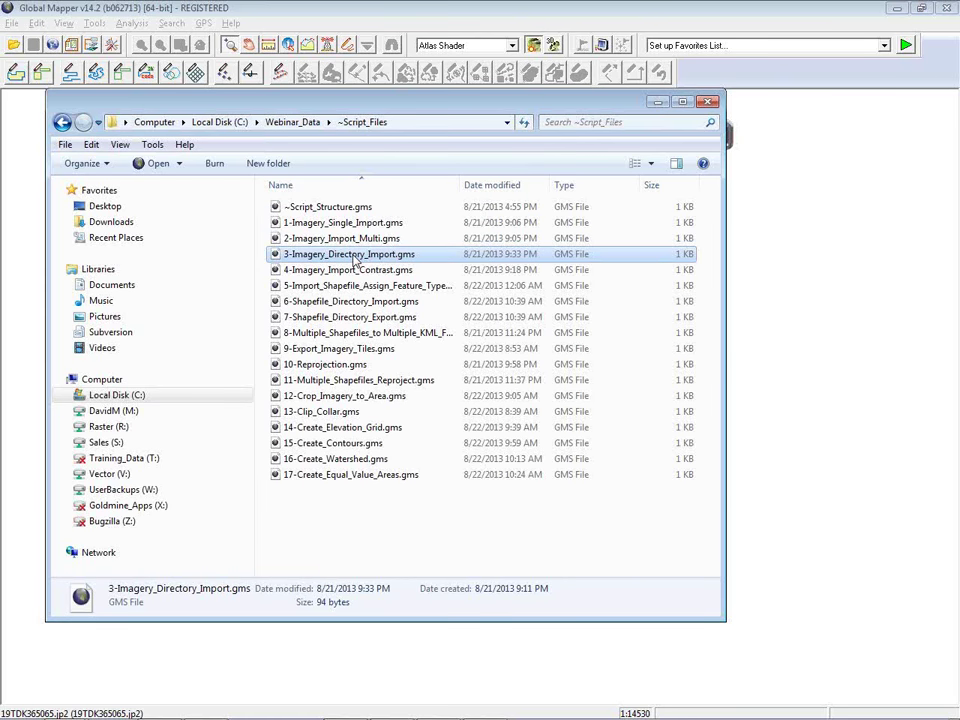
{"action": "right_click", "coordinate": [354, 259]}
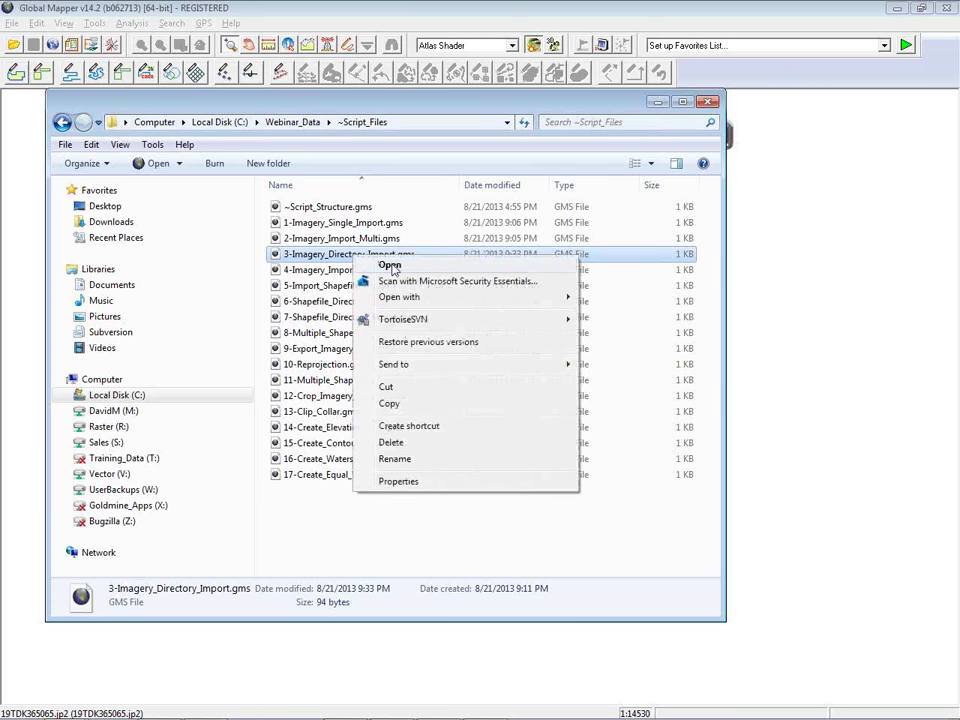
{"action": "mouse_move", "coordinate": [425, 297]}
{"action": "left_click", "coordinate": [604, 314]}
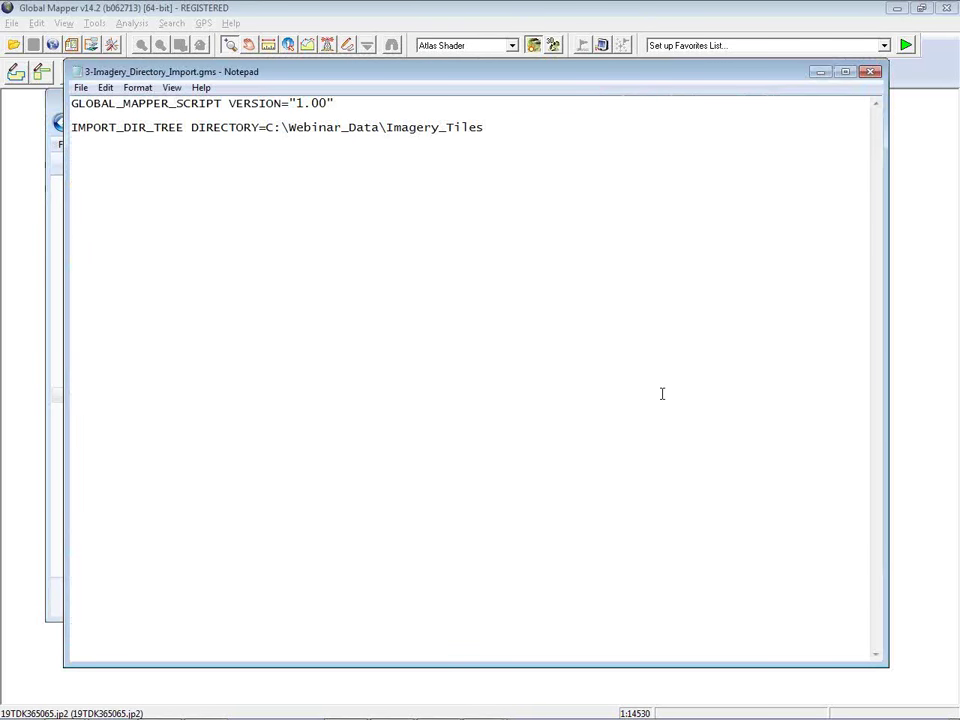
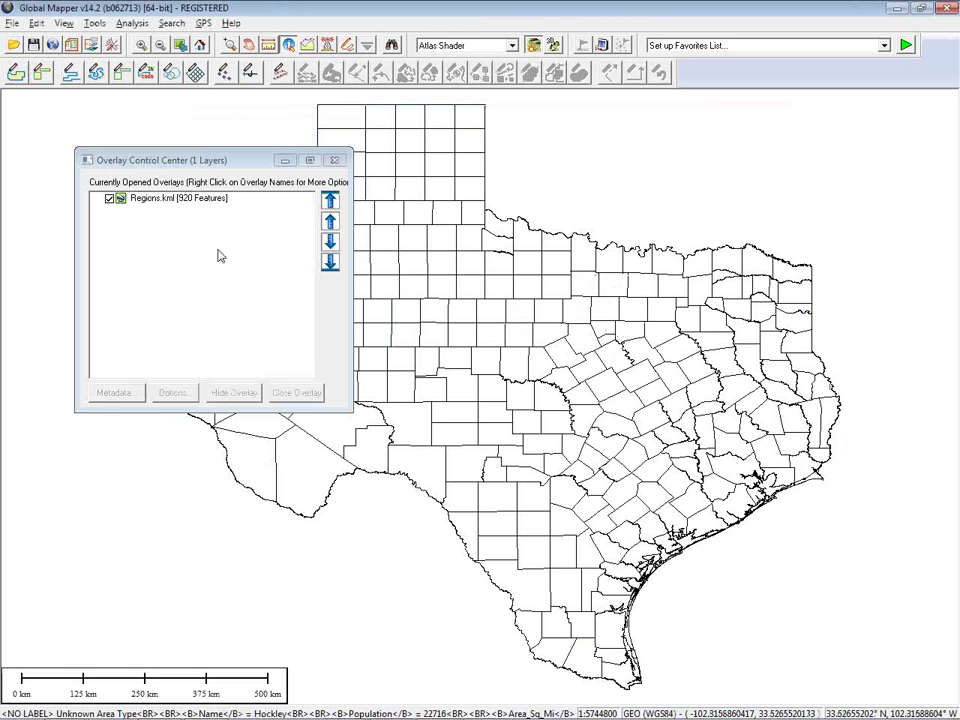
Remove the Regions.kml layer from the map and switch to the ~Script_Files folder in Windows Explorer.
{"action": "left_click", "coordinate": [112, 200]}
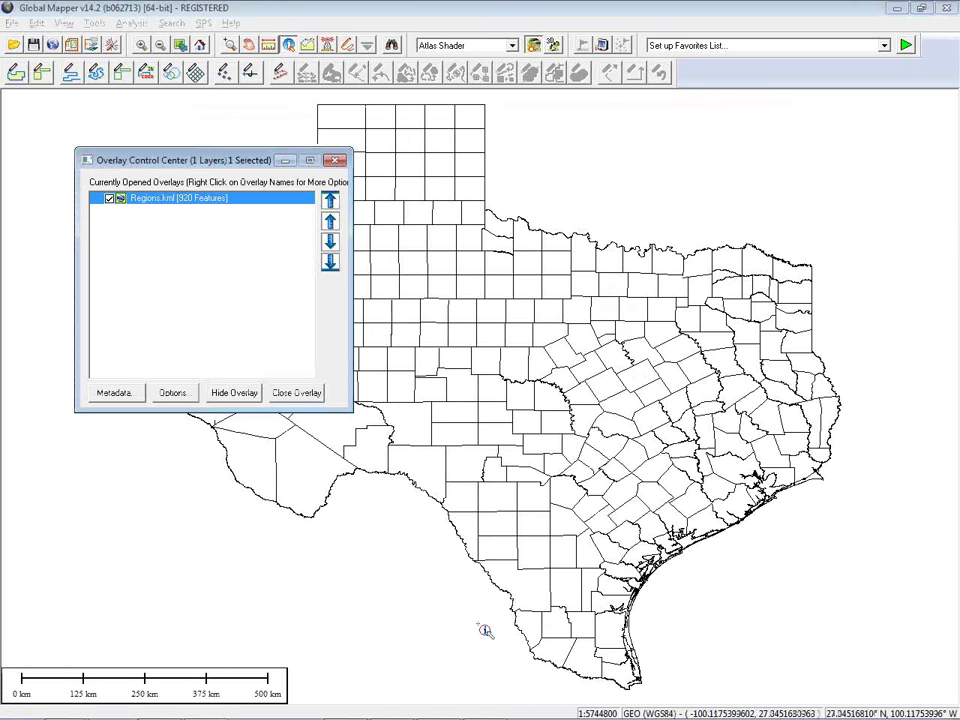
{"action": "key", "text": "Delete"}
{"action": "key", "text": "alt+Tab"}
{"action": "key", "text": "alt+Tab"}
{"action": "key", "text": "Tab"}
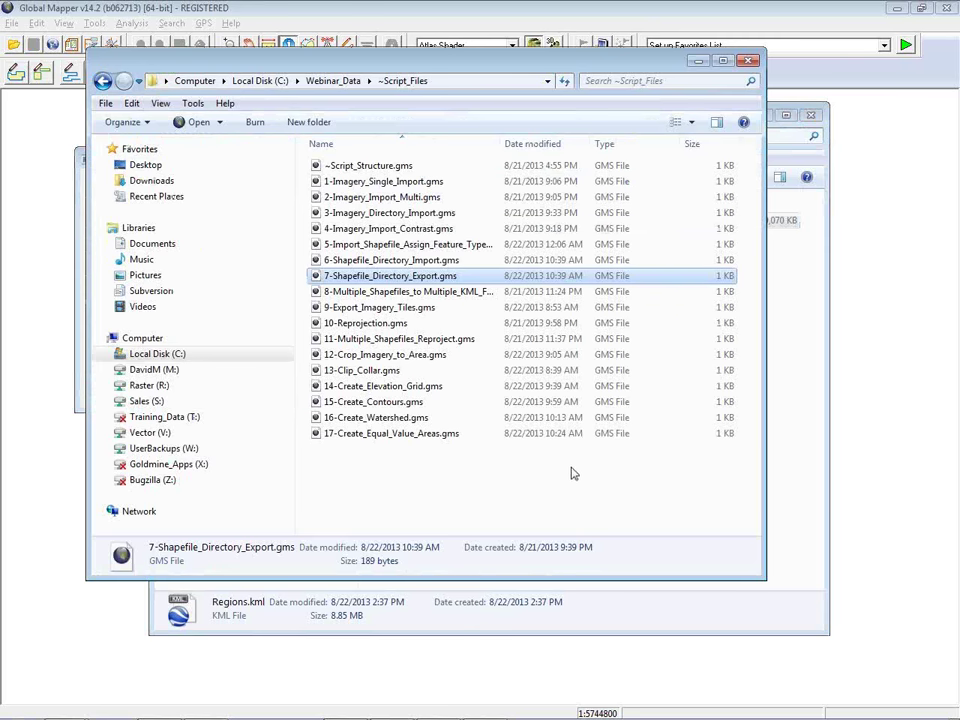
Widen the folder's Name column to show full file names and open 8-Multiple_Shapefiles_to Multiple_KML_Files.gms in Notepad.
{"action": "left_click_drag", "start_coordinate": [499, 143], "coordinate": [546, 145]}
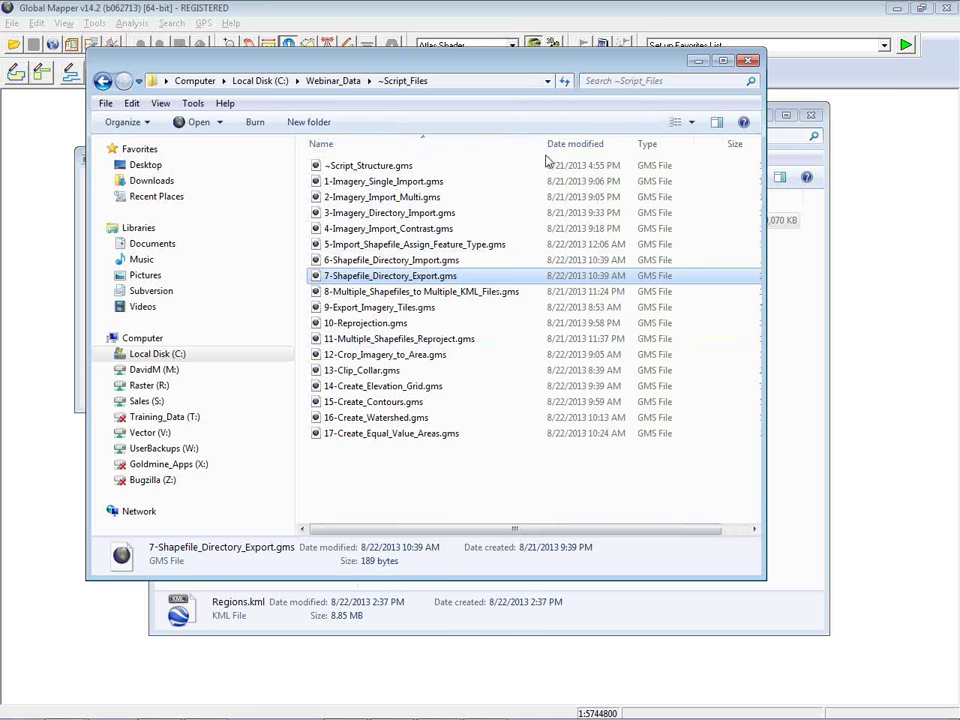
{"action": "left_click", "coordinate": [488, 296]}
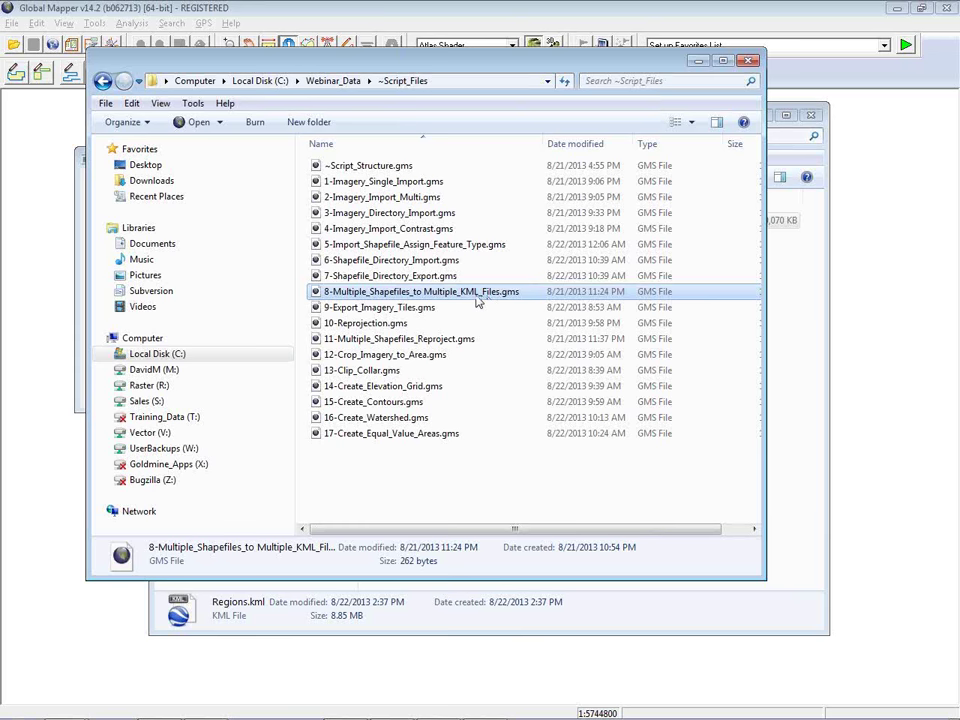
{"action": "right_click", "coordinate": [471, 294]}
{"action": "mouse_move", "coordinate": [516, 338]}
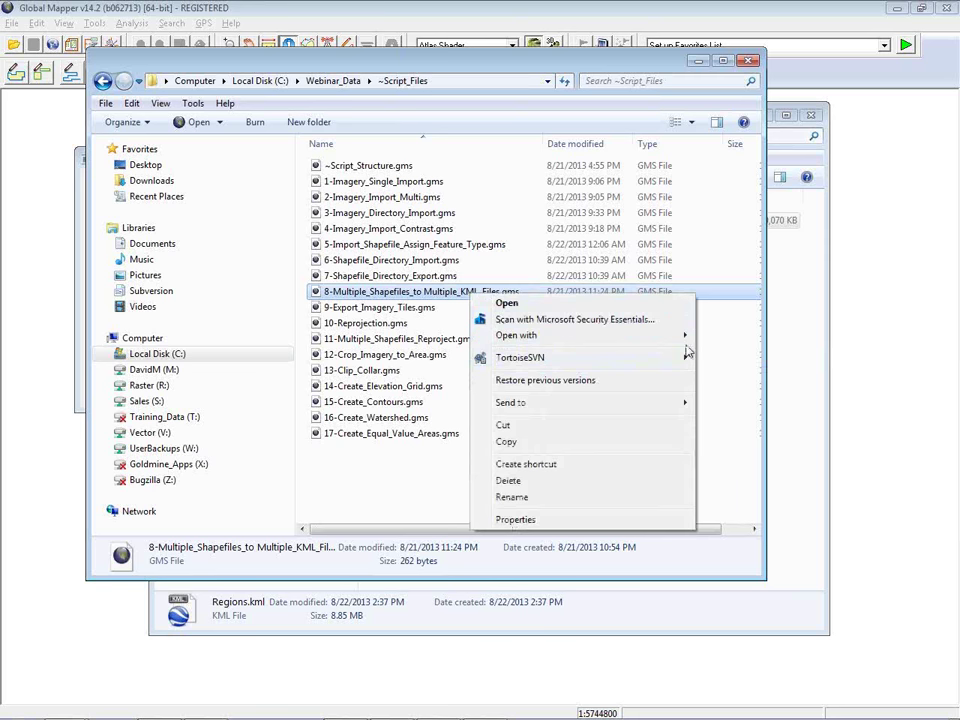
{"action": "left_click", "coordinate": [721, 355]}
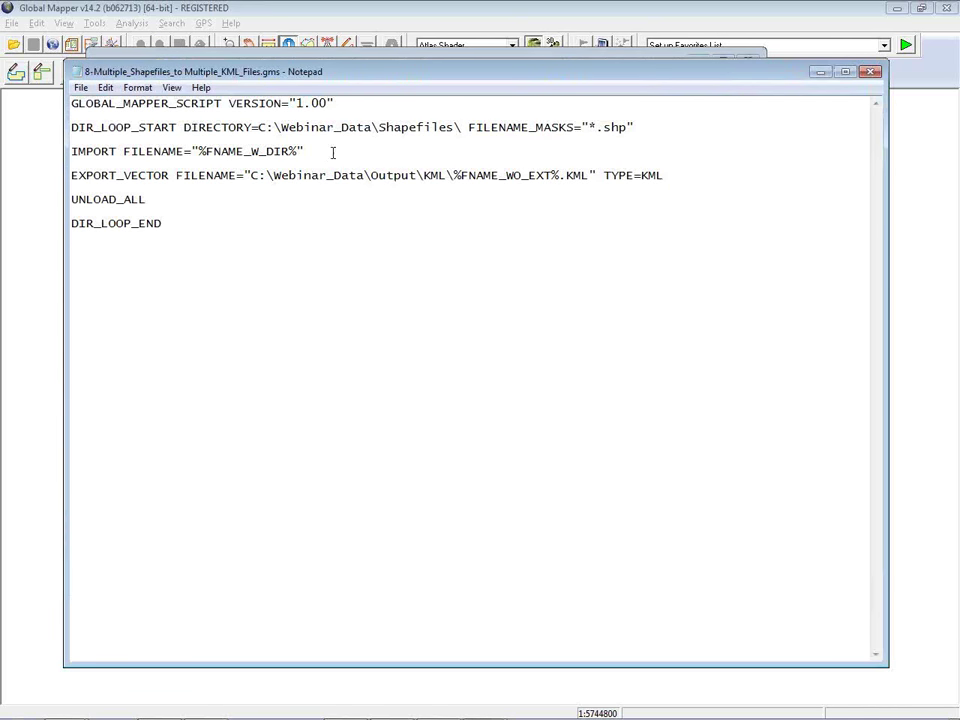
{"action": "left_click_drag", "start_coordinate": [352, 73], "coordinate": [384, 78]}
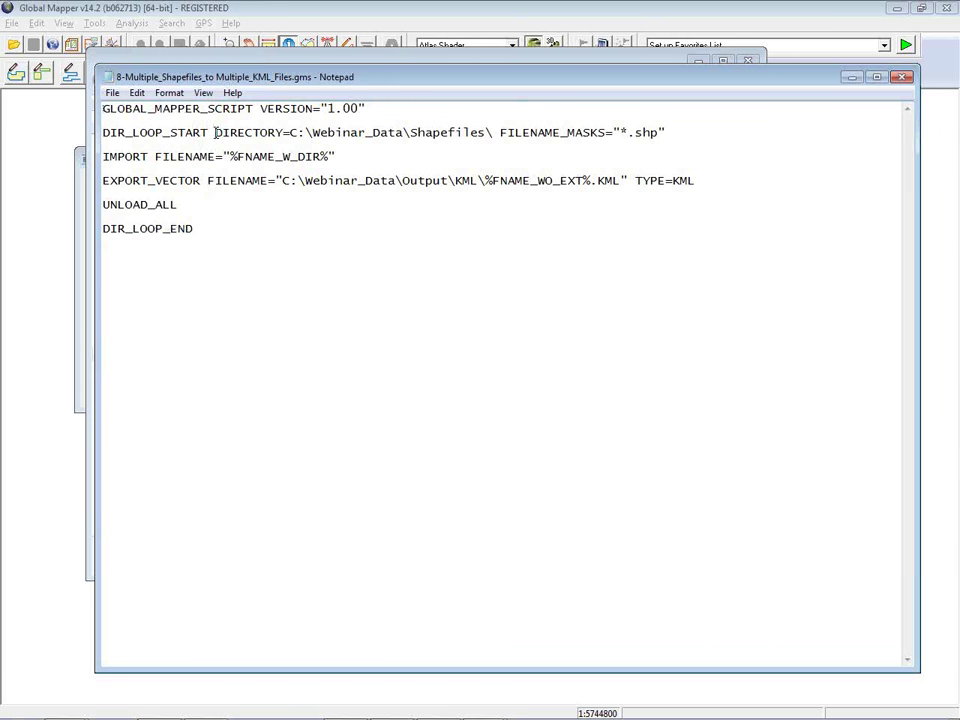
Review the script's Shapefiles source directory and KML output folder, and close the script.
{"action": "left_click", "coordinate": [491, 133]}
{"action": "left_click_drag", "start_coordinate": [485, 133], "coordinate": [418, 132]}
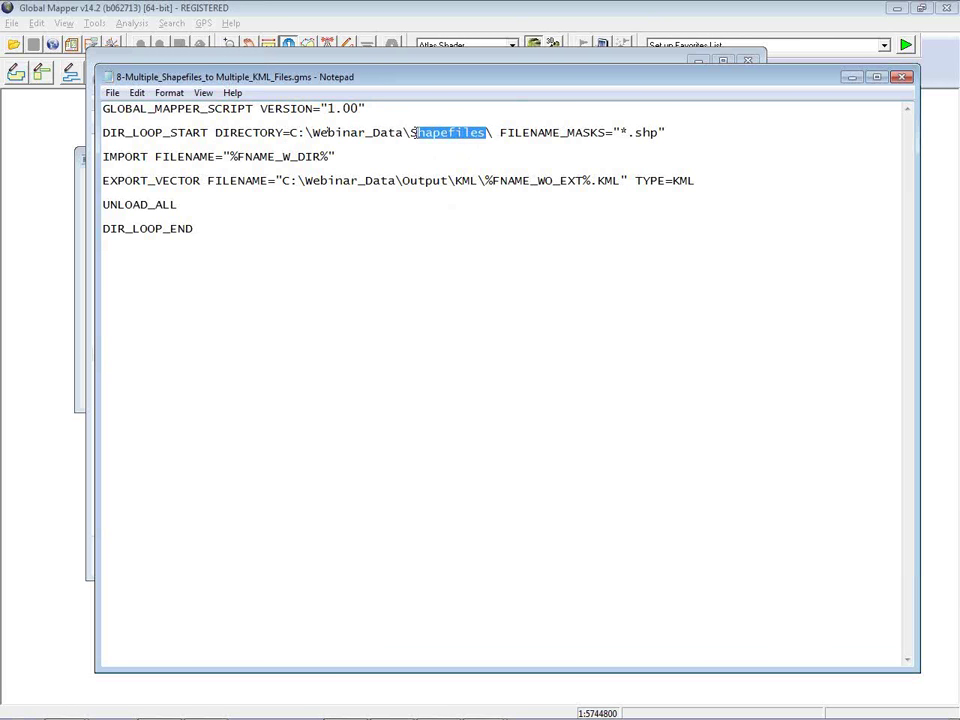
{"action": "left_click", "coordinate": [491, 164]}
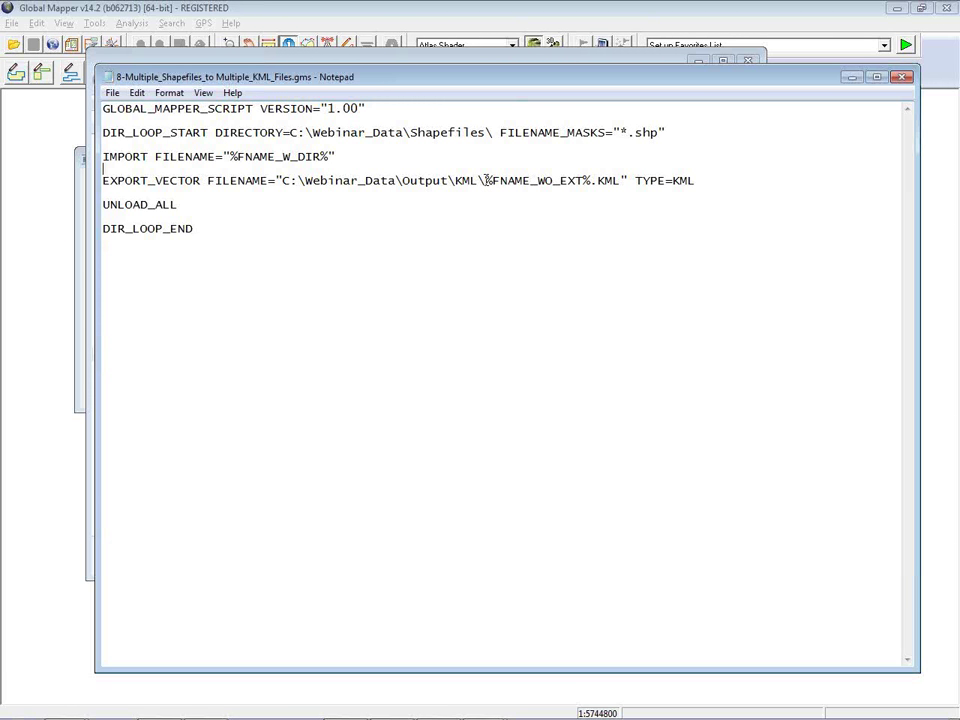
{"action": "double_click", "coordinate": [466, 180]}
{"action": "left_click", "coordinate": [905, 80]}
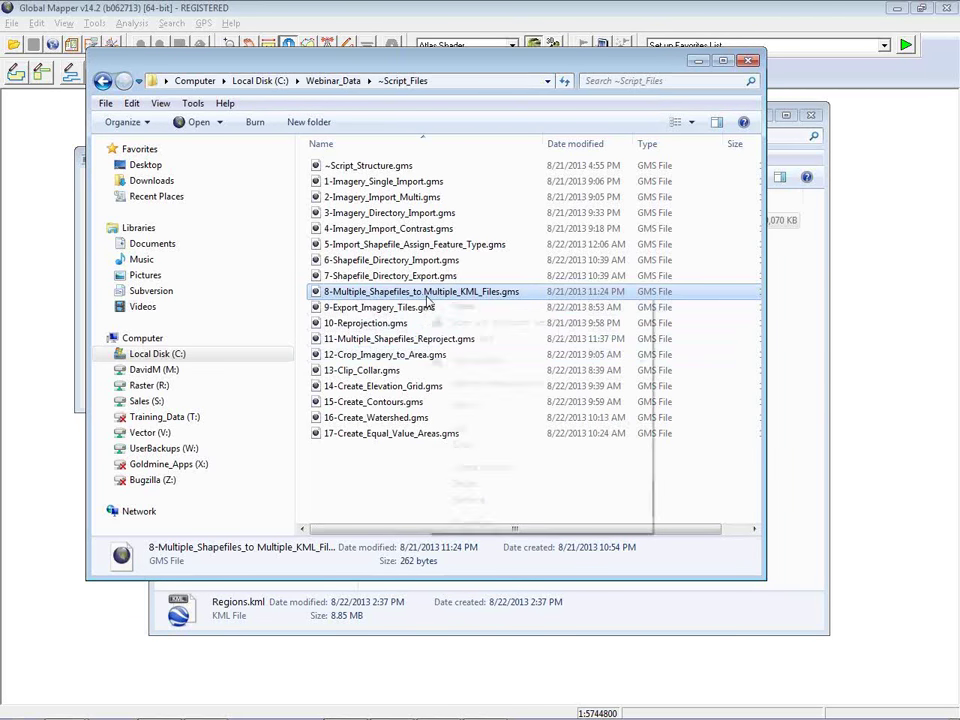
Reopen 8-Multiple_Shapefiles_to Multiple_KML_Files.gms in Notepad to recheck the KML output folder in the EXPORT_VECTOR line, and close it.
{"action": "right_click", "coordinate": [426, 298]}
{"action": "mouse_move", "coordinate": [495, 340]}
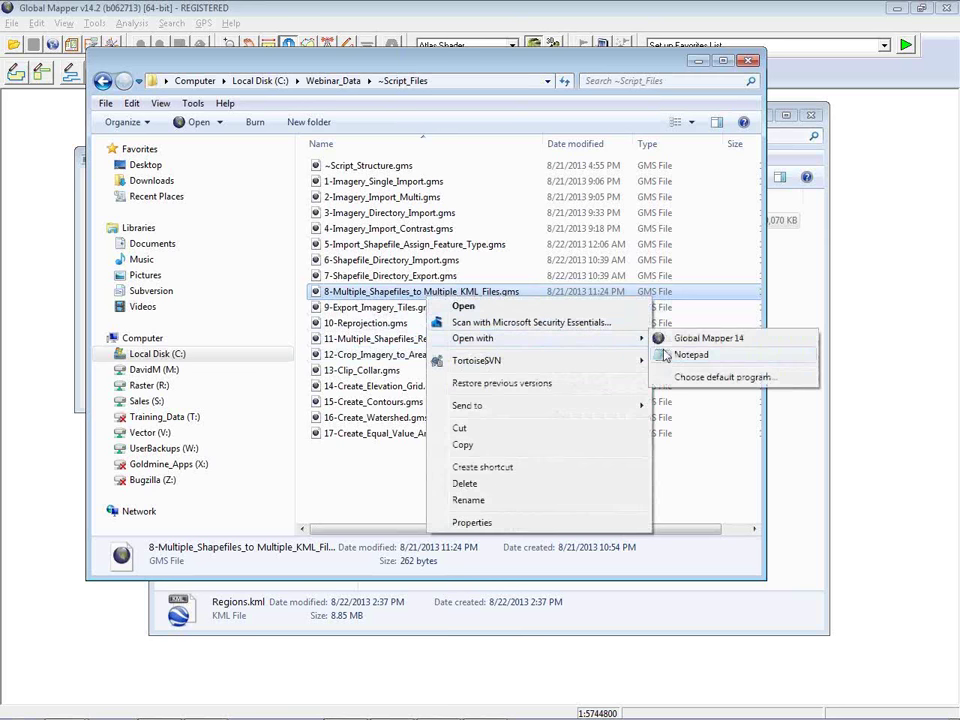
{"action": "left_click", "coordinate": [700, 354]}
{"action": "left_click_drag", "start_coordinate": [455, 182], "coordinate": [480, 182]}
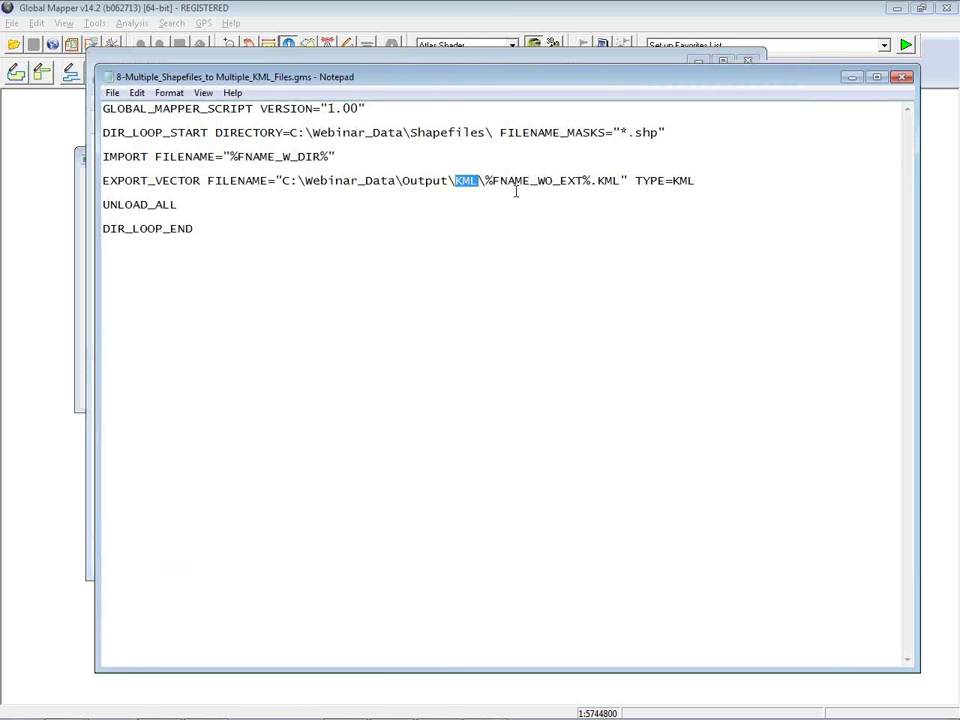
{"action": "left_click", "coordinate": [899, 79]}
Run 8-Multiple_Shapefiles_to Multiple_KML_Files.gms and open the KML folder inside Output to check the exported files.
{"action": "key", "text": "alt+Tab"}
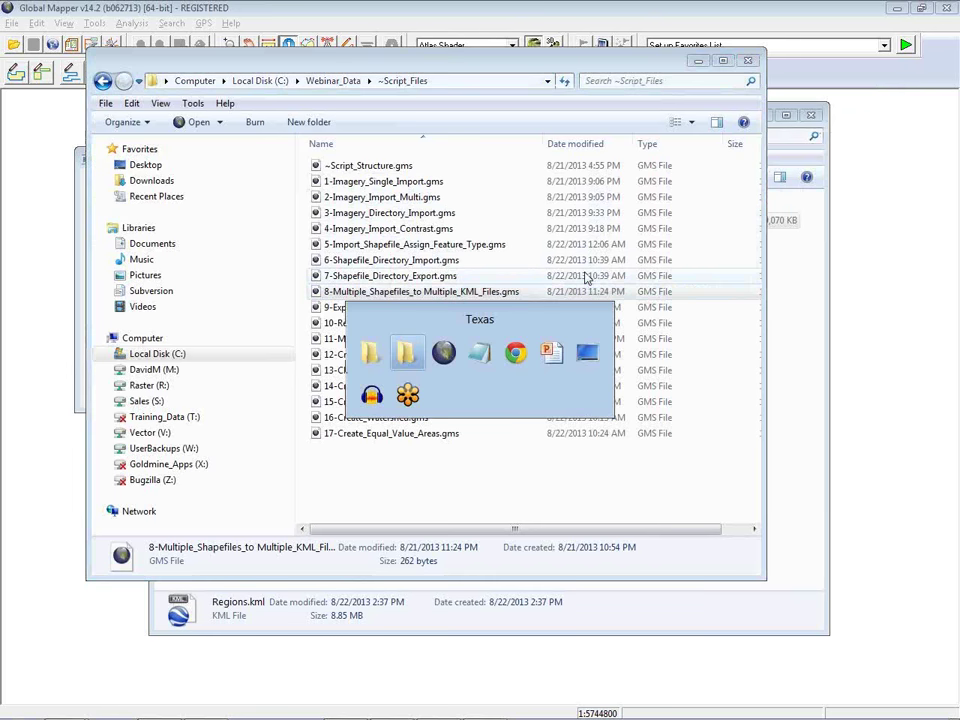
{"action": "left_click", "coordinate": [454, 137]}
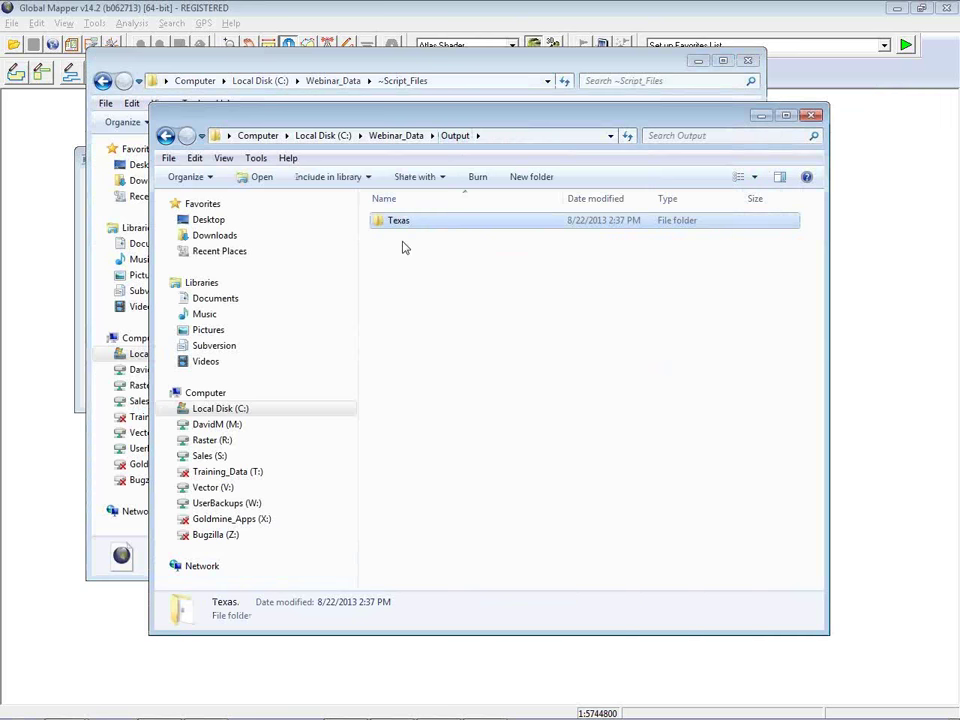
{"action": "key", "text": "alt+Tab"}
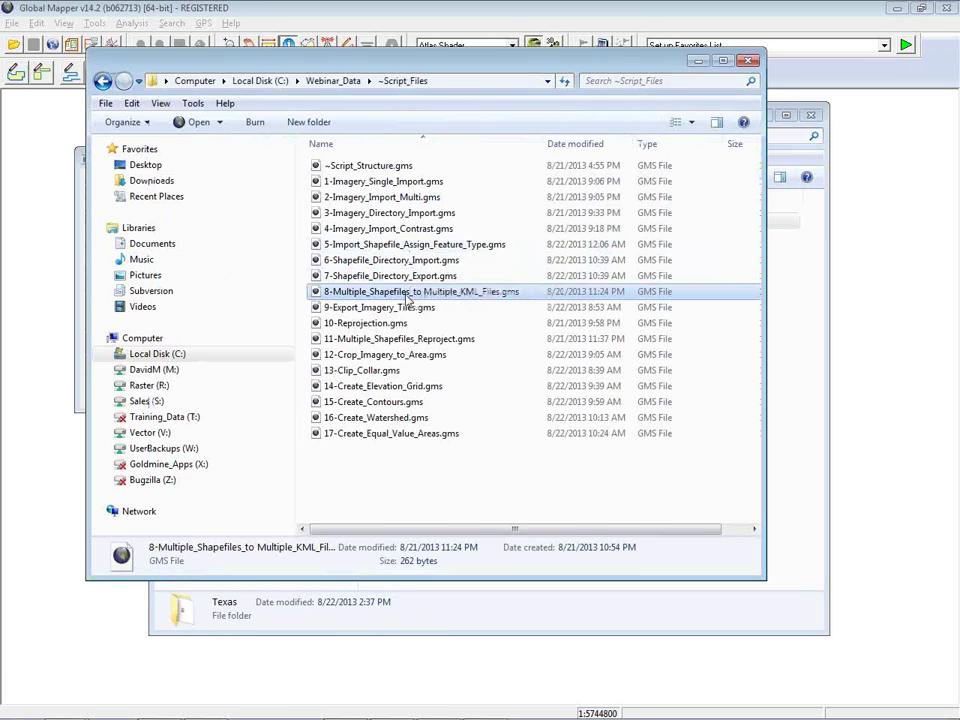
{"action": "key", "text": "alt+Tab"}
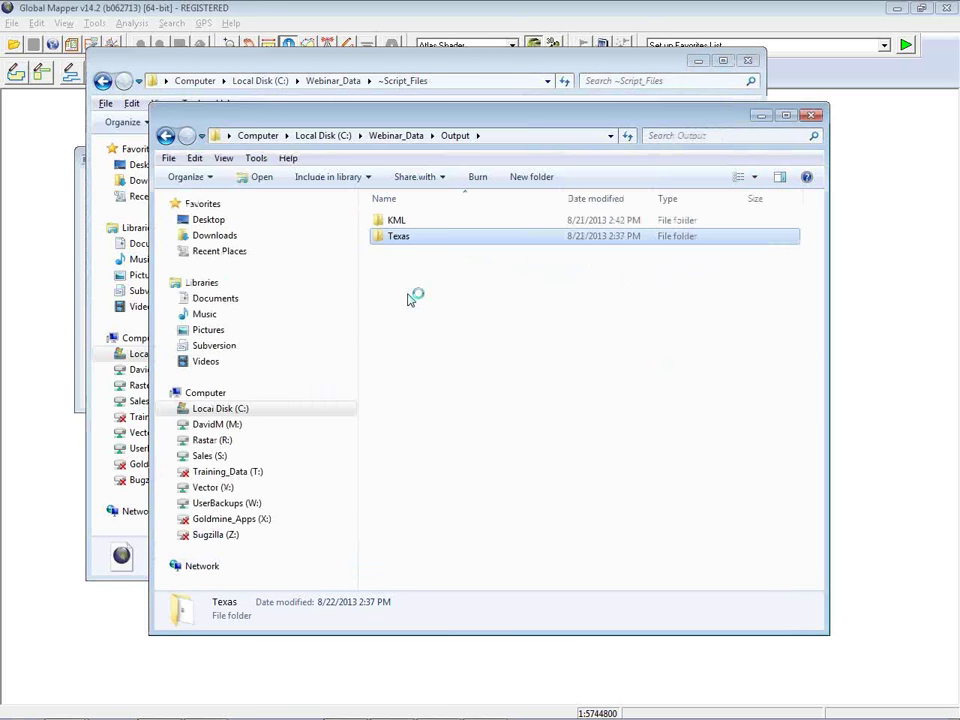
{"action": "left_click", "coordinate": [399, 224]}
{"action": "double_click", "coordinate": [399, 224]}
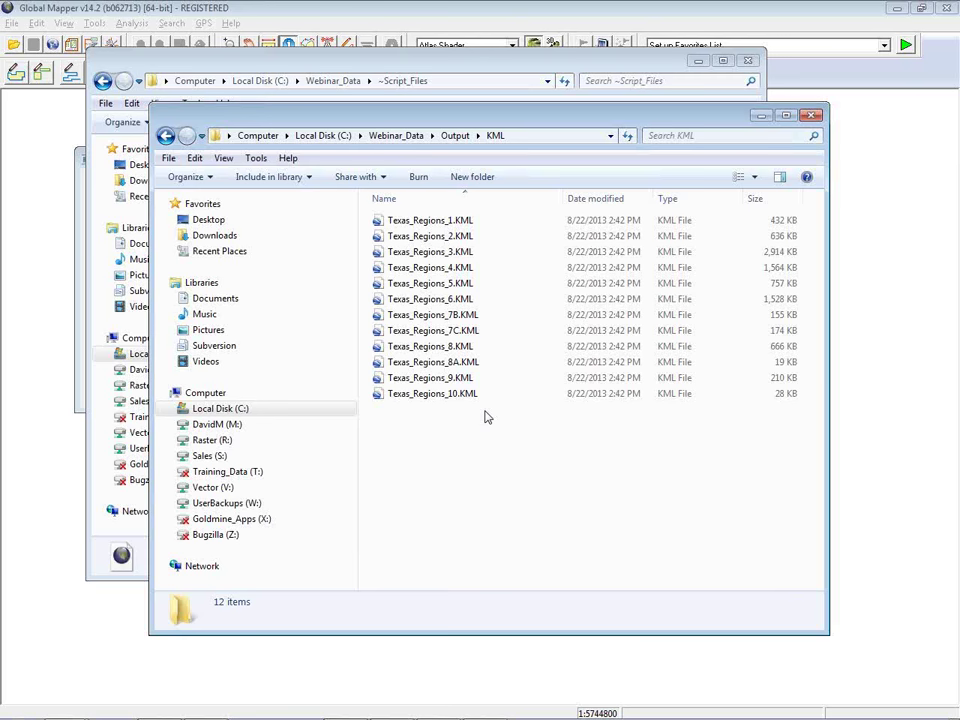
Return to the ~Script_Files folder and open 9-Export_Imagery_Tiles.gms in Notepad.
{"action": "key", "text": "alt+Tab"}
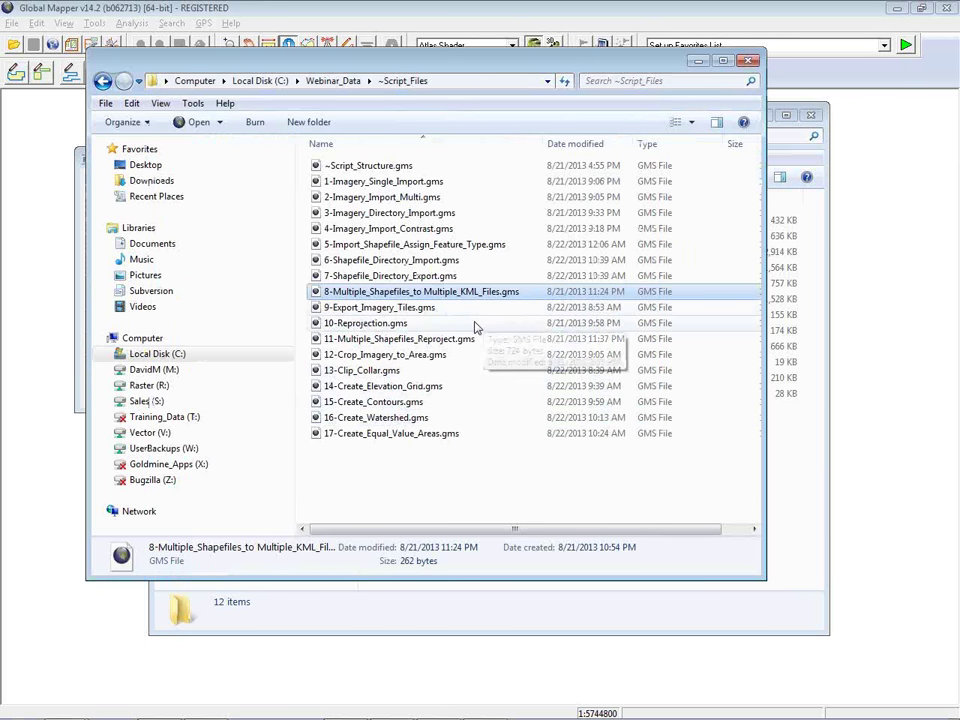
{"action": "left_click", "coordinate": [427, 310]}
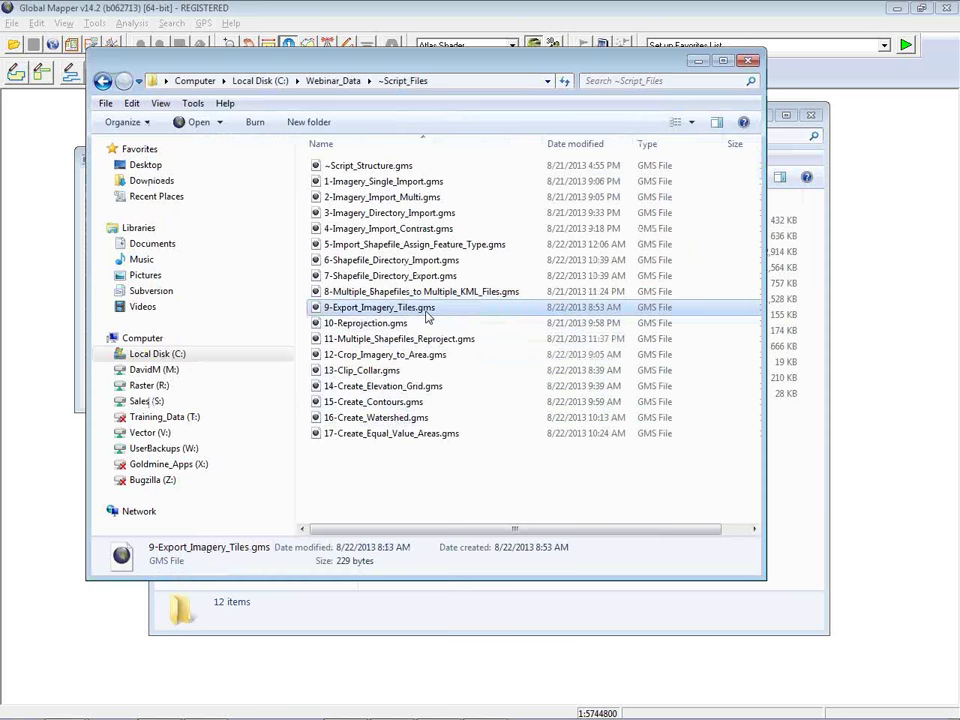
{"action": "right_click", "coordinate": [427, 313]}
{"action": "mouse_move", "coordinate": [489, 355]}
{"action": "left_click", "coordinate": [686, 370]}
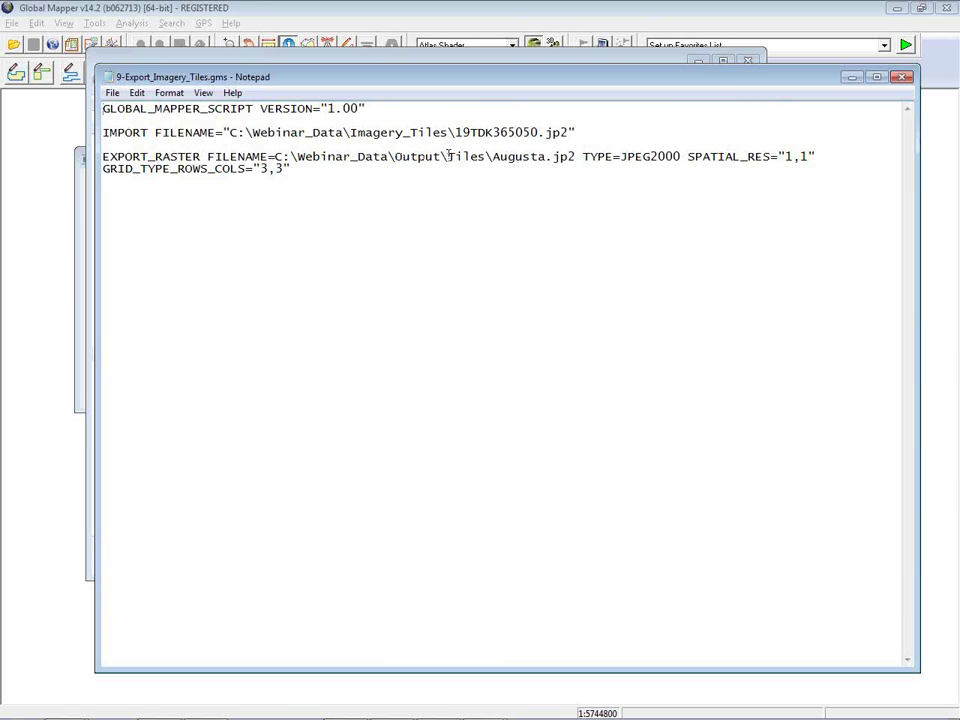
Check the Tiles output folder in the EXPORT_RASTER line and close the script.
{"action": "left_click_drag", "start_coordinate": [448, 158], "coordinate": [481, 162]}
{"action": "left_click", "coordinate": [440, 235]}
{"action": "left_click", "coordinate": [902, 77]}
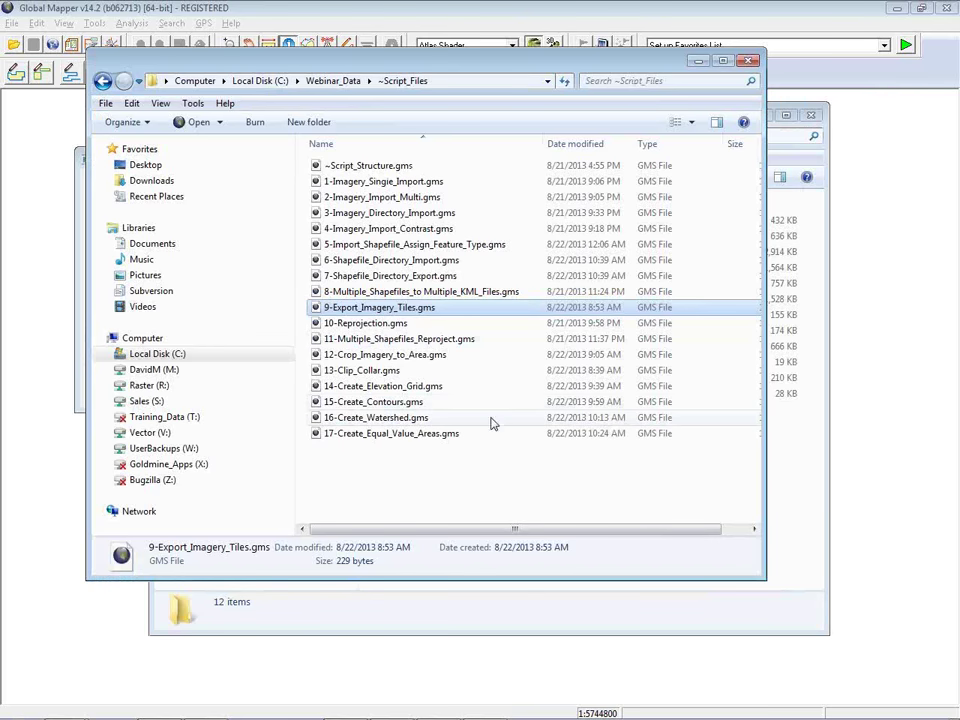
Run 9-Export_Imagery_Tiles.gms and open the Tiles folder inside Output to check the exported images.
{"action": "double_click", "coordinate": [418, 312]}
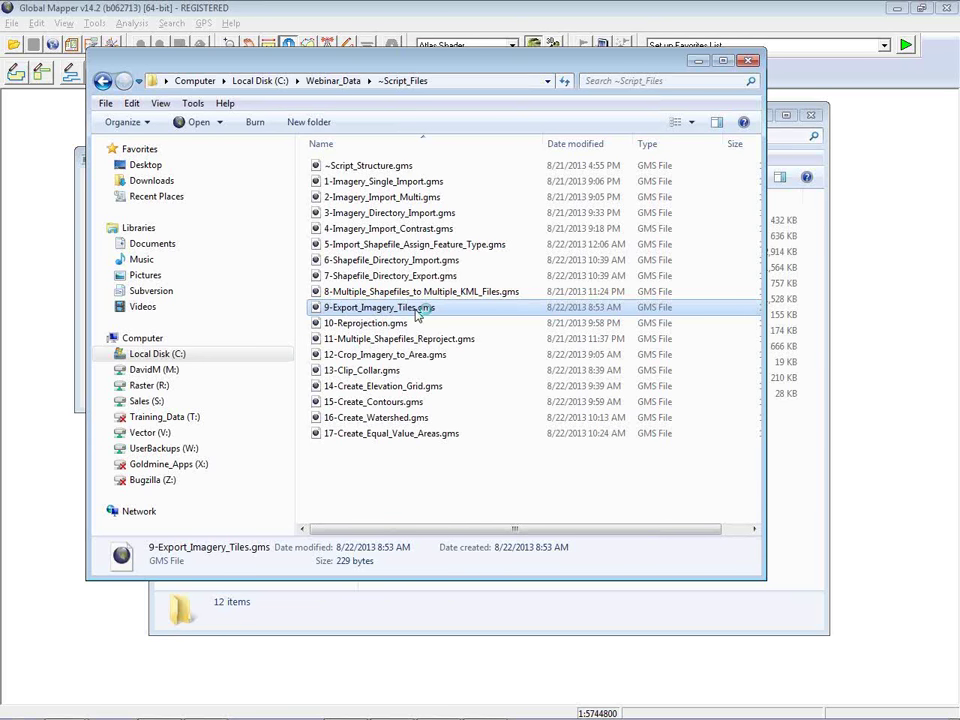
{"action": "key", "text": "alt+Tab"}
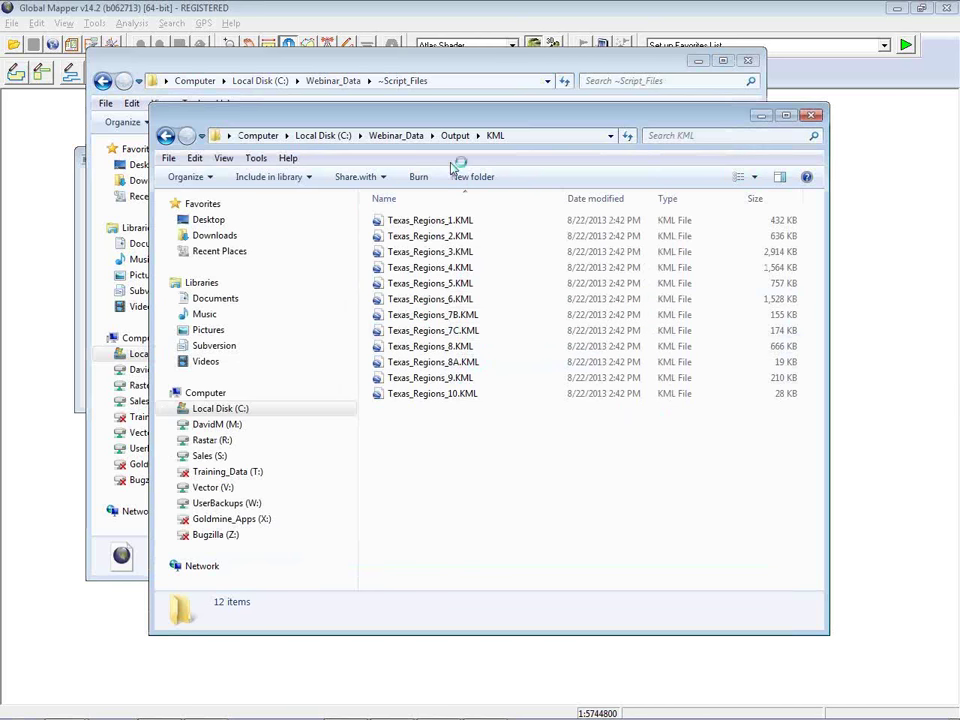
{"action": "left_click", "coordinate": [455, 135]}
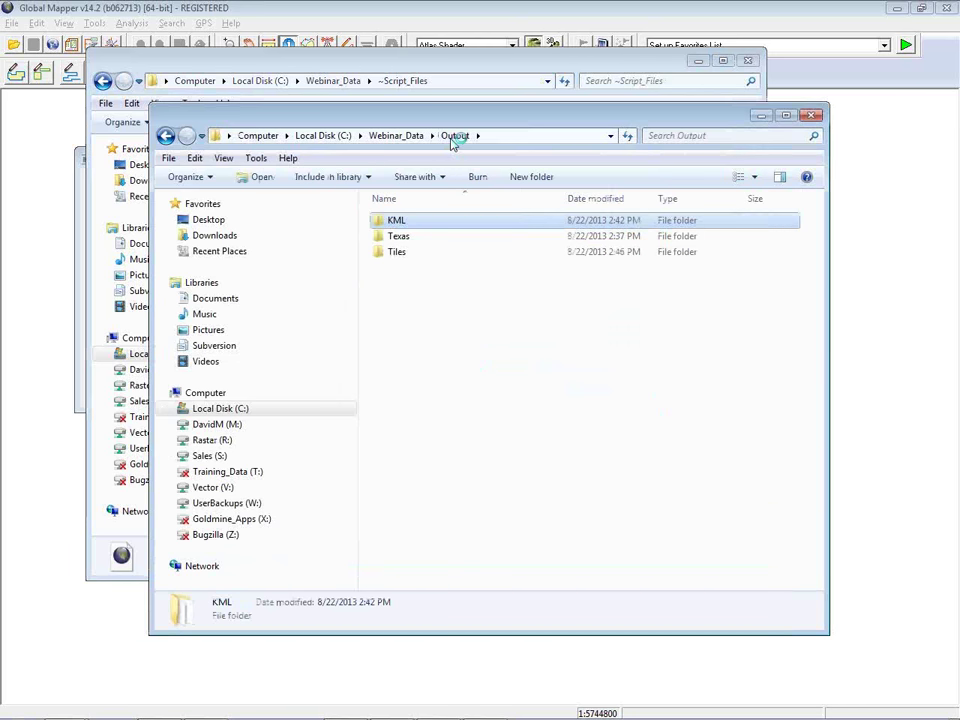
{"action": "double_click", "coordinate": [401, 253]}
{"action": "left_click", "coordinate": [401, 254]}
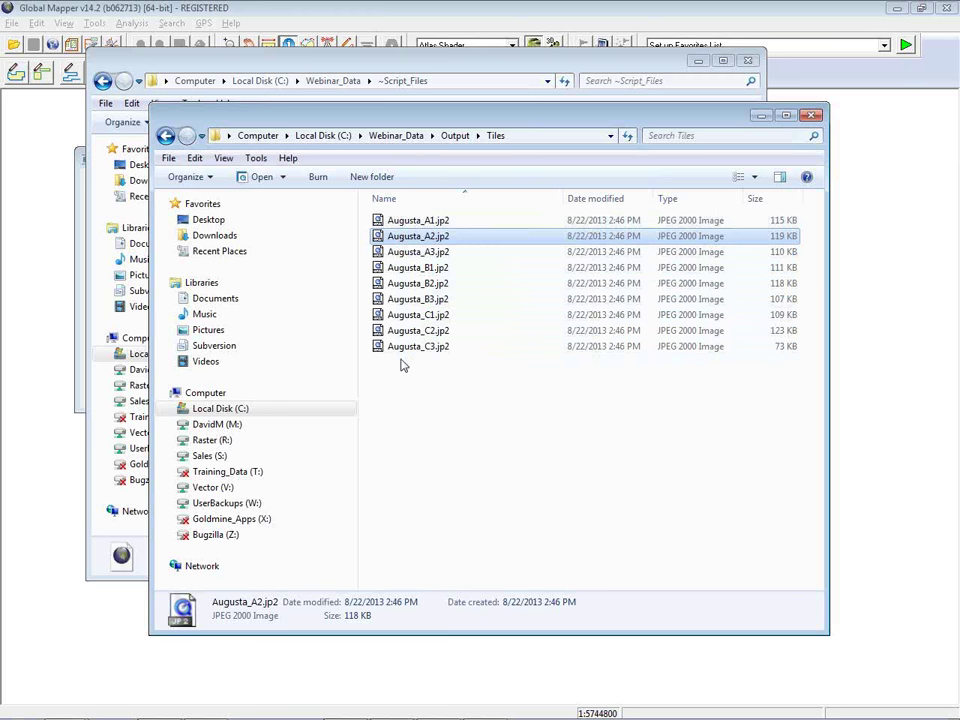
Load Augusta_C3.jp2 and Augusta_A1.jp2 into Global Mapper and show both tiles at full extent.
{"action": "left_click_drag", "start_coordinate": [416, 349], "coordinate": [67, 514]}
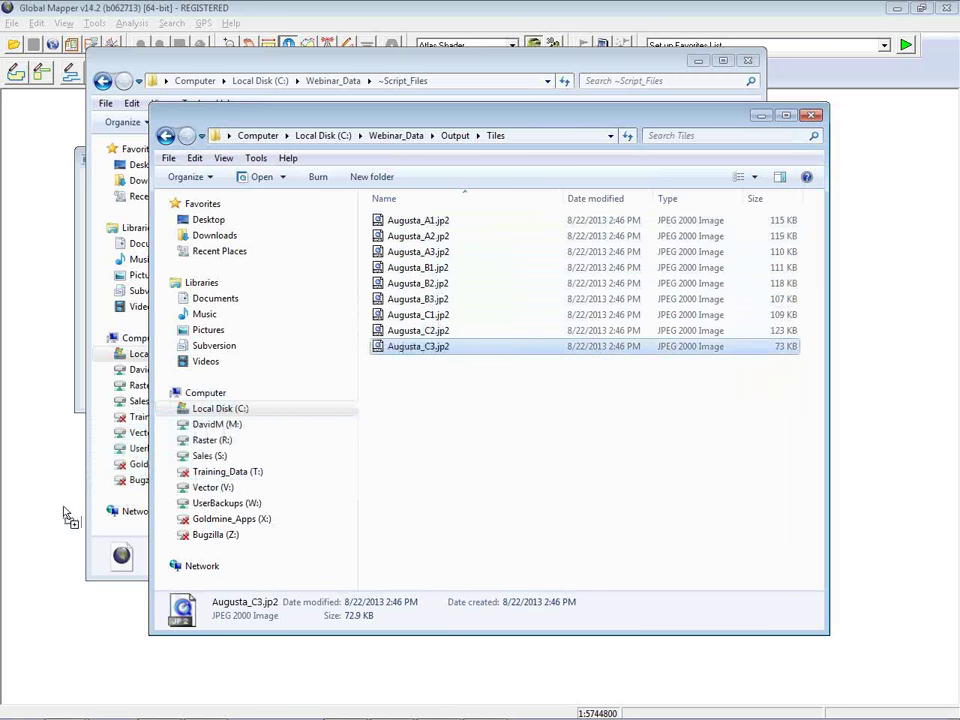
{"action": "left_click_drag", "start_coordinate": [418, 221], "coordinate": [43, 278]}
{"action": "left_click", "coordinate": [245, 6]}
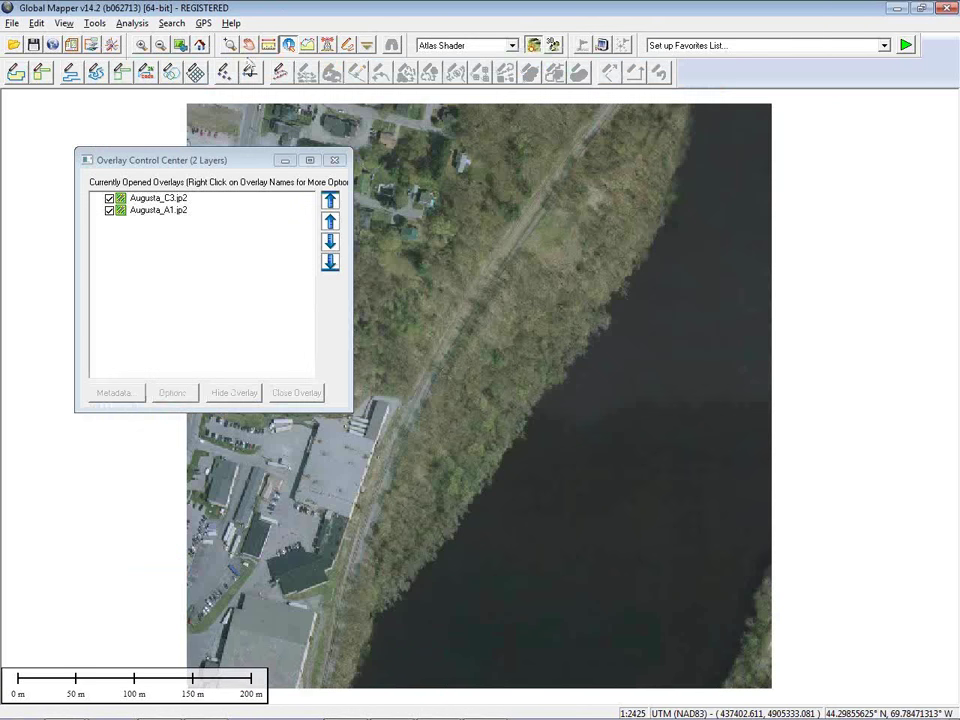
{"action": "left_click", "coordinate": [180, 45]}
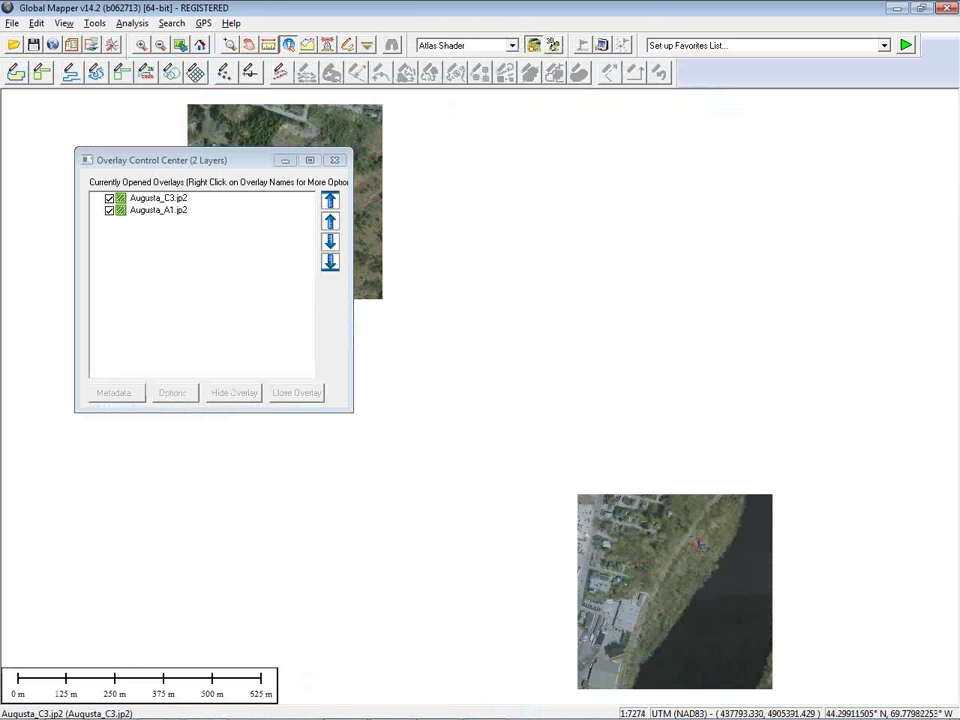
Unload both Augusta tiles from Global Mapper and switch back to the ~Script_Files folder in Windows Explorer.
{"action": "key", "text": "ctrl+u"}
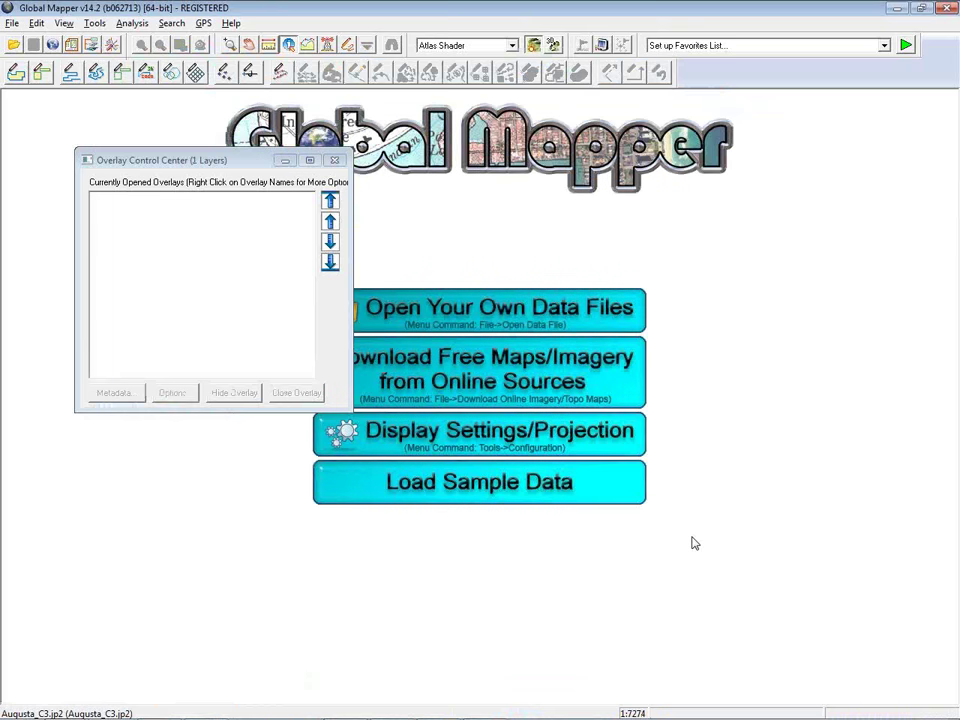
{"action": "key", "text": "alt+Tab"}
{"action": "key", "text": "alt+Tab"}
{"action": "key", "text": "alt+Tab"}
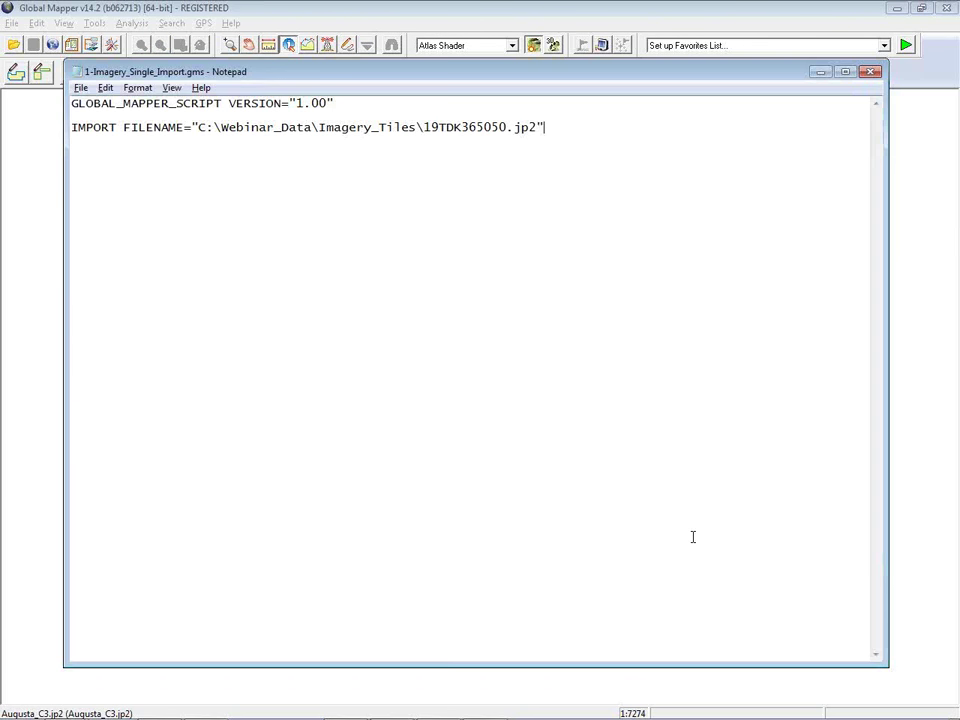
{"action": "key", "text": "alt+Tab"}
{"action": "key", "text": "alt+Tab"}
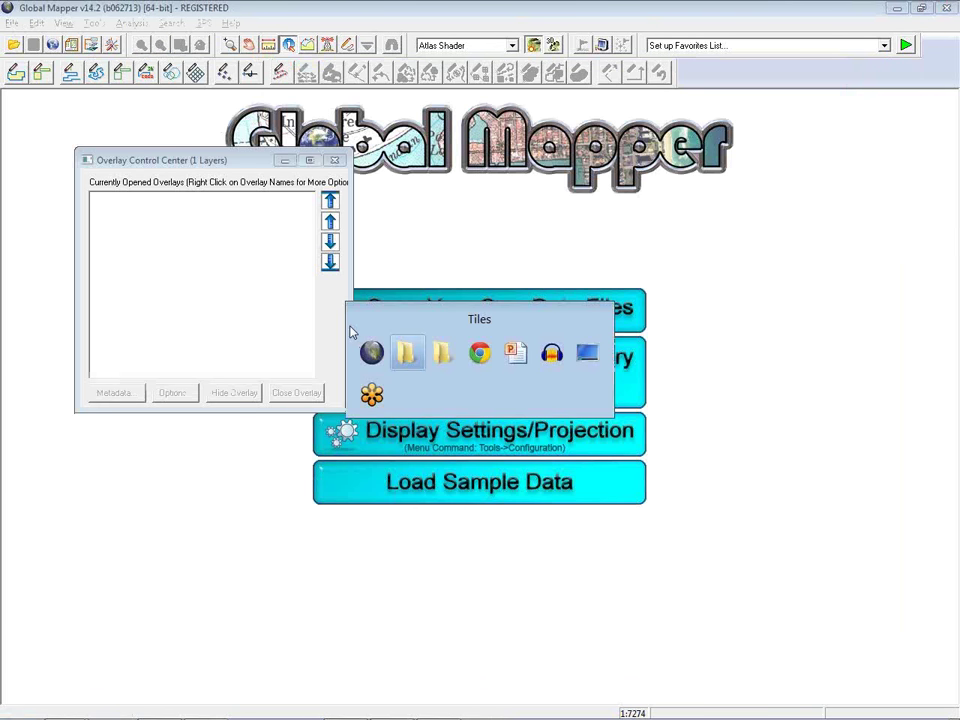
{"action": "key", "text": "alt+Tab"}
{"action": "key", "text": "alt+Tab"}
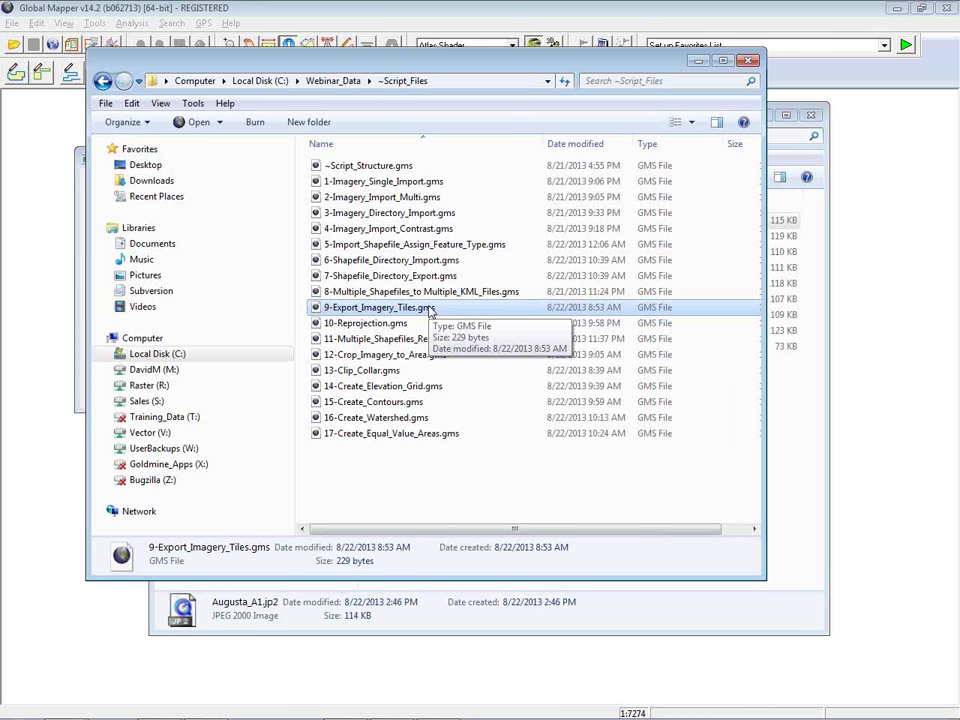
Open 10-Reprojection.gms from the ~Script_Files folder in Notepad.
{"action": "left_click", "coordinate": [392, 326]}
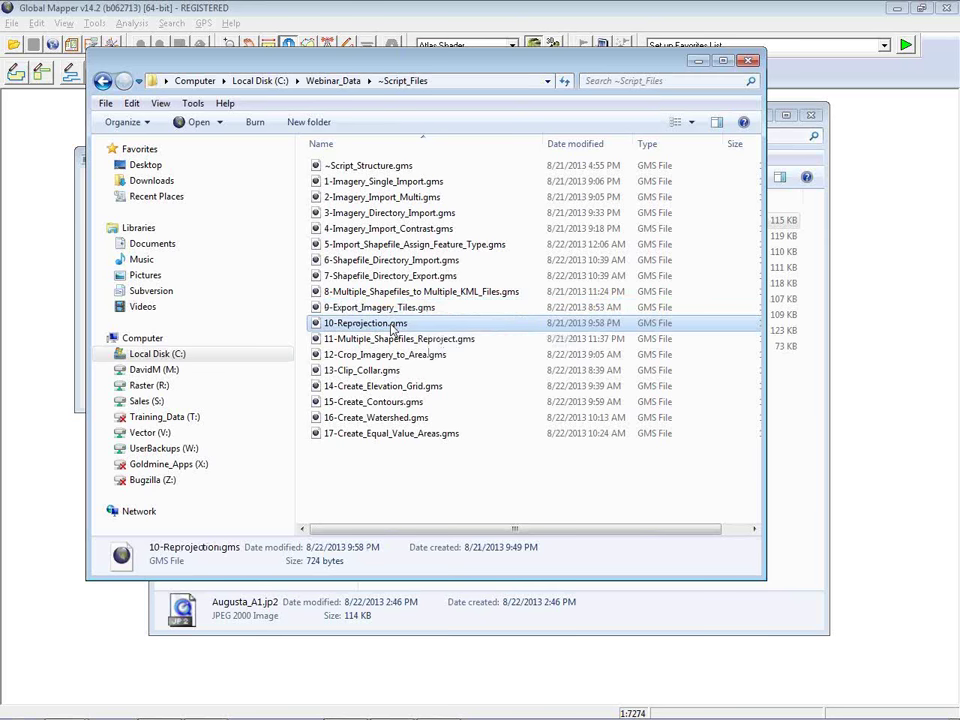
{"action": "right_click", "coordinate": [392, 328]}
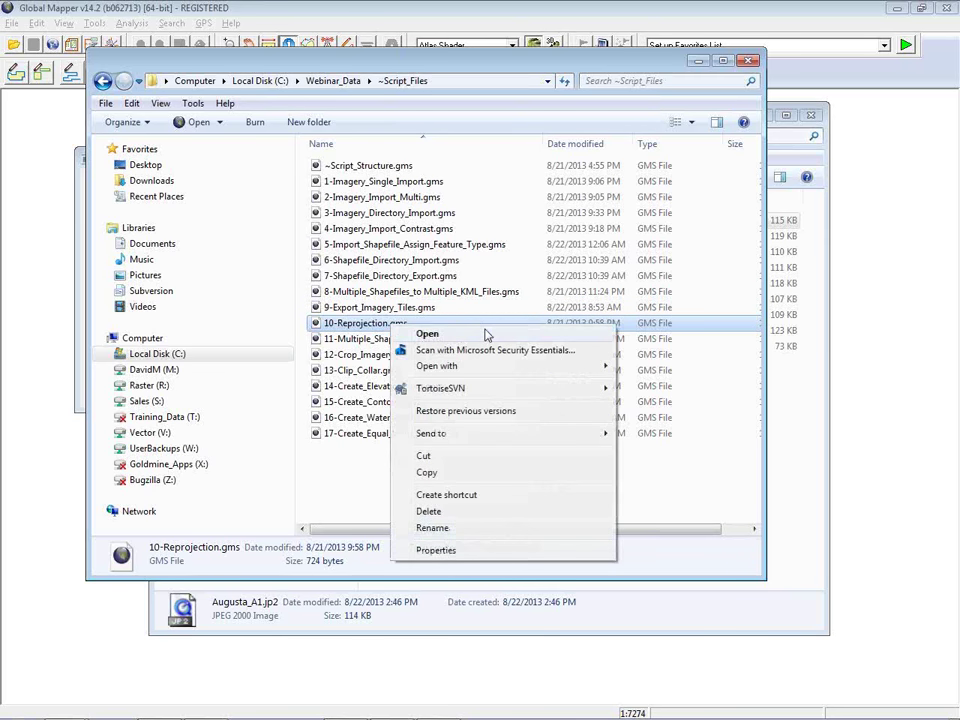
{"action": "mouse_move", "coordinate": [476, 369]}
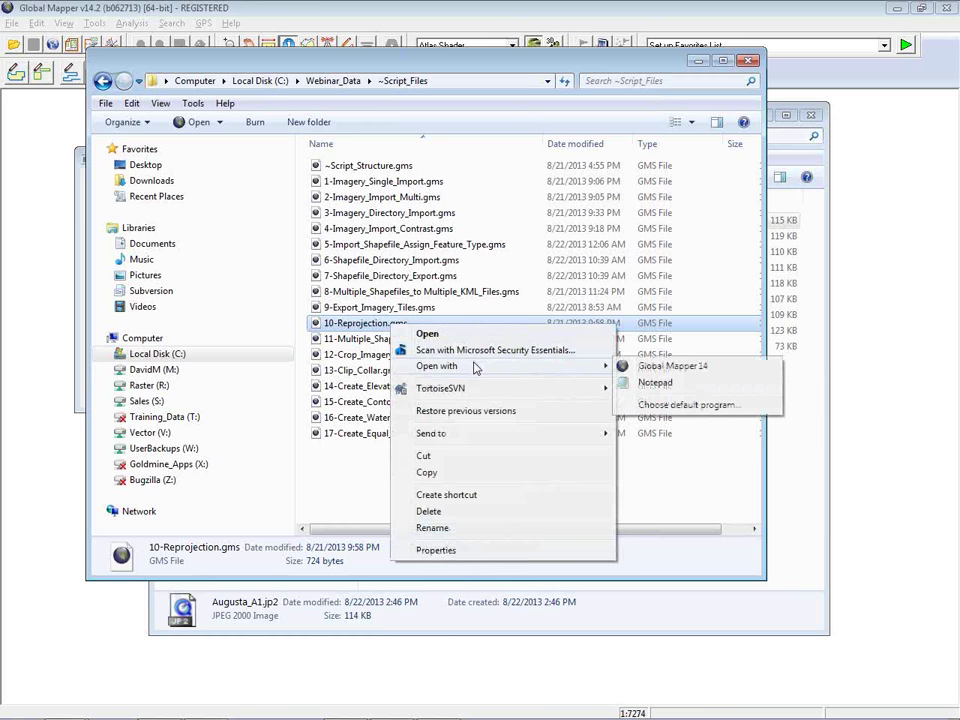
{"action": "left_click", "coordinate": [657, 385]}
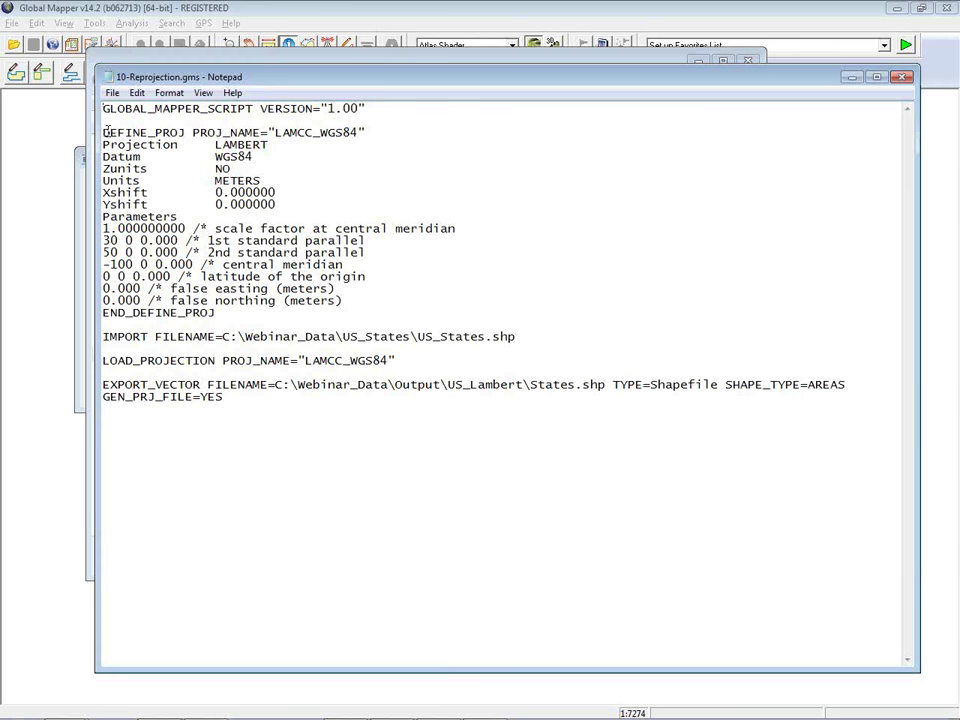
Examine the projection definition from DEFINE_PROJ through the central meridian parameter to END_DEFINE_PROJ.
{"action": "left_click_drag", "start_coordinate": [105, 131], "coordinate": [185, 131]}
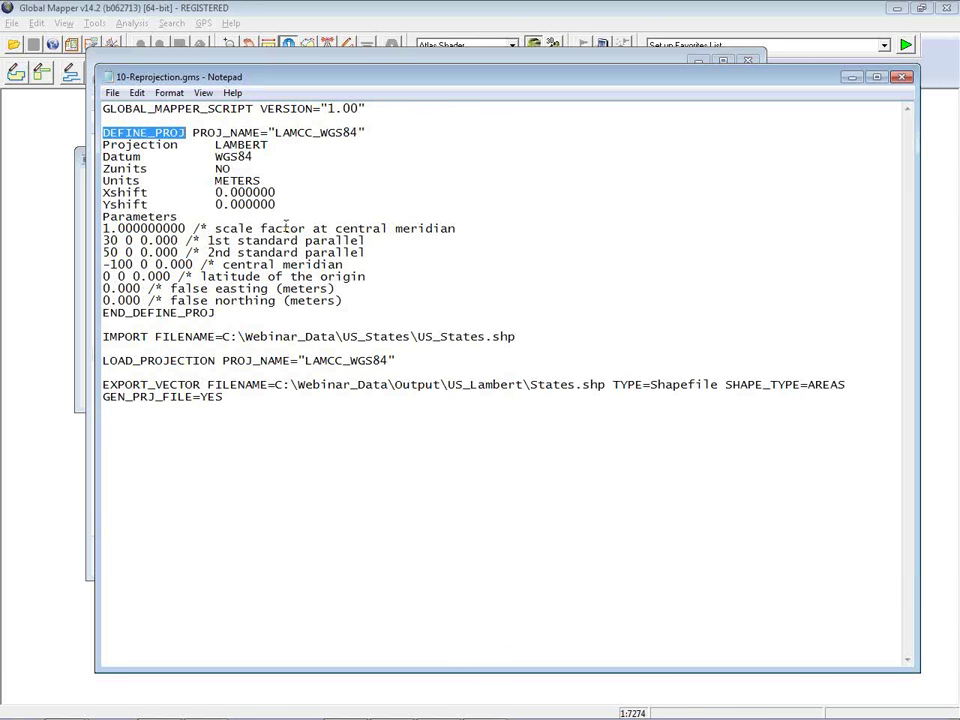
{"action": "left_click", "coordinate": [186, 134]}
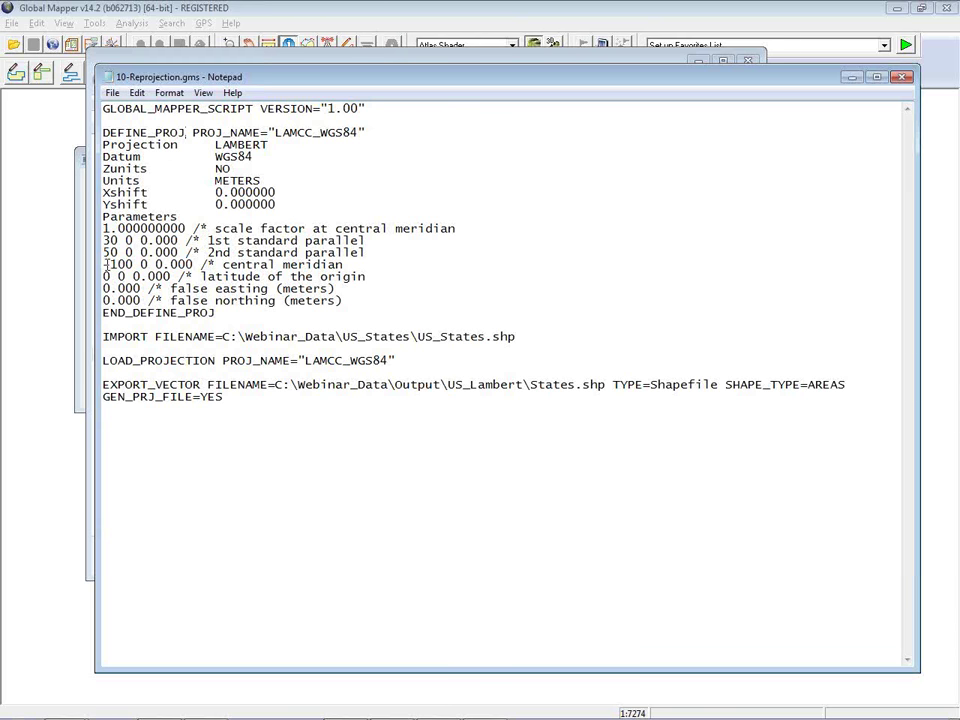
{"action": "left_click_drag", "start_coordinate": [104, 264], "coordinate": [133, 264]}
{"action": "left_click_drag", "start_coordinate": [216, 313], "coordinate": [101, 314]}
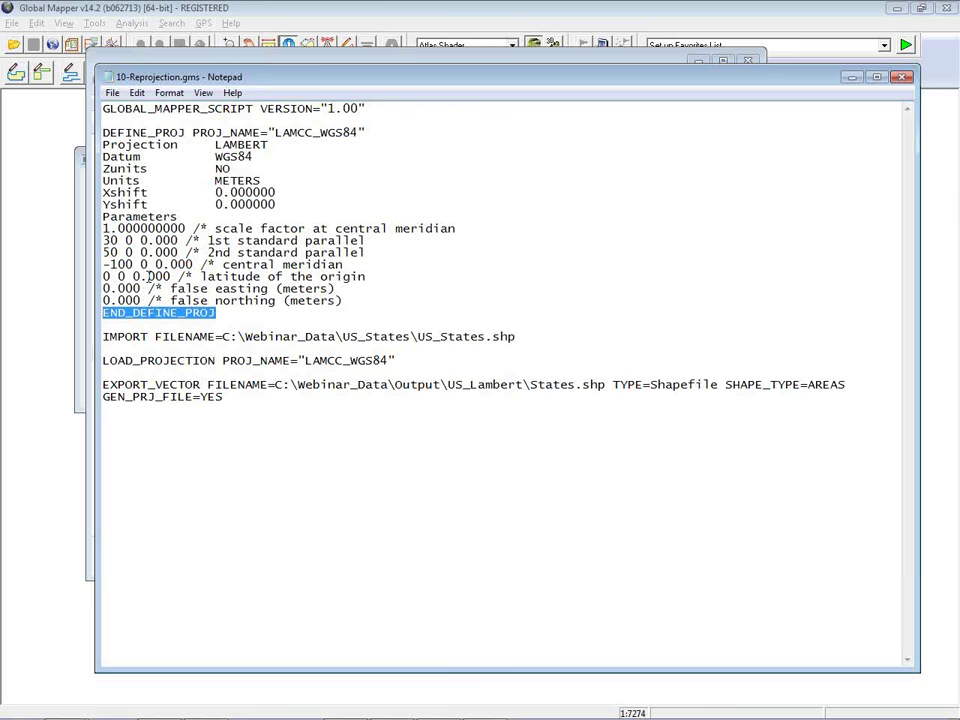
Examine the IMPORT command and its US_States.shp source file in the reprojection script.
{"action": "left_click", "coordinate": [150, 338]}
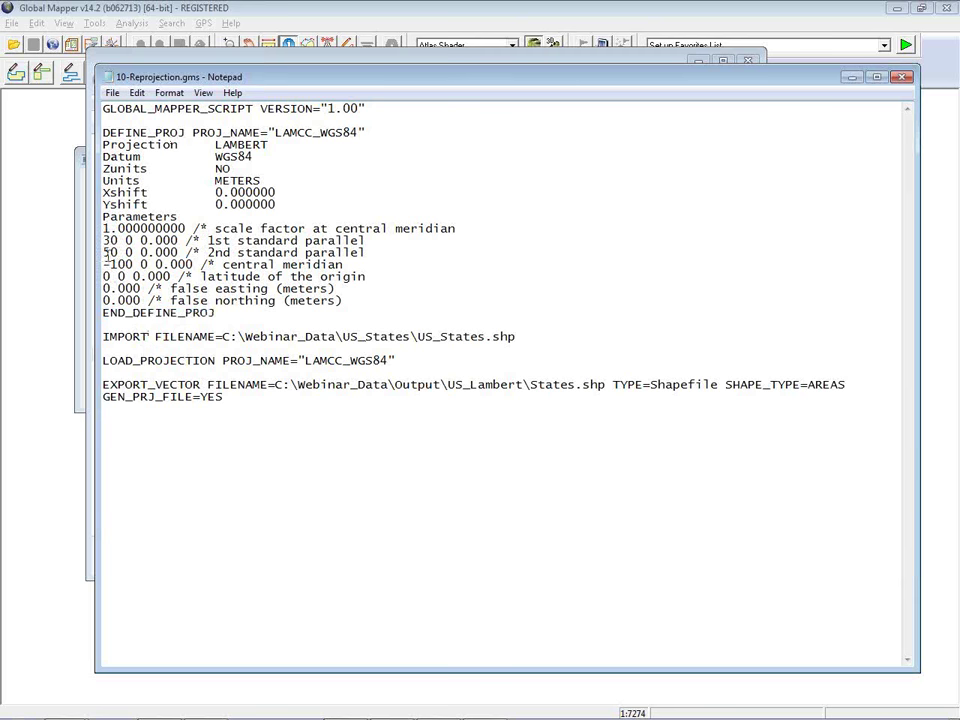
{"action": "left_click_drag", "start_coordinate": [104, 337], "coordinate": [149, 337]}
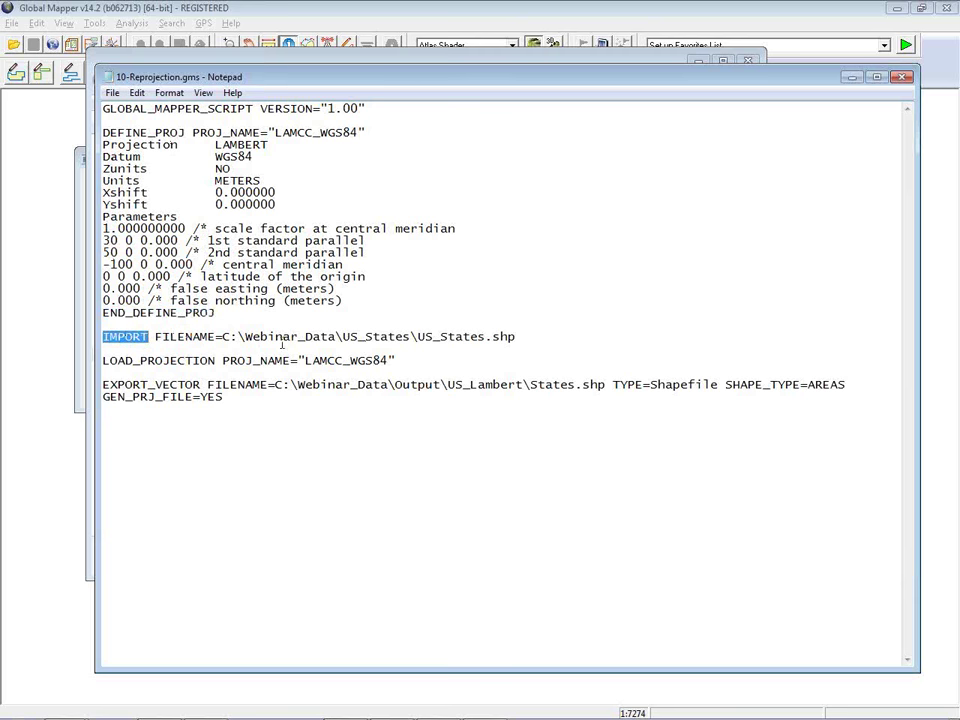
{"action": "left_click_drag", "start_coordinate": [417, 337], "coordinate": [515, 338]}
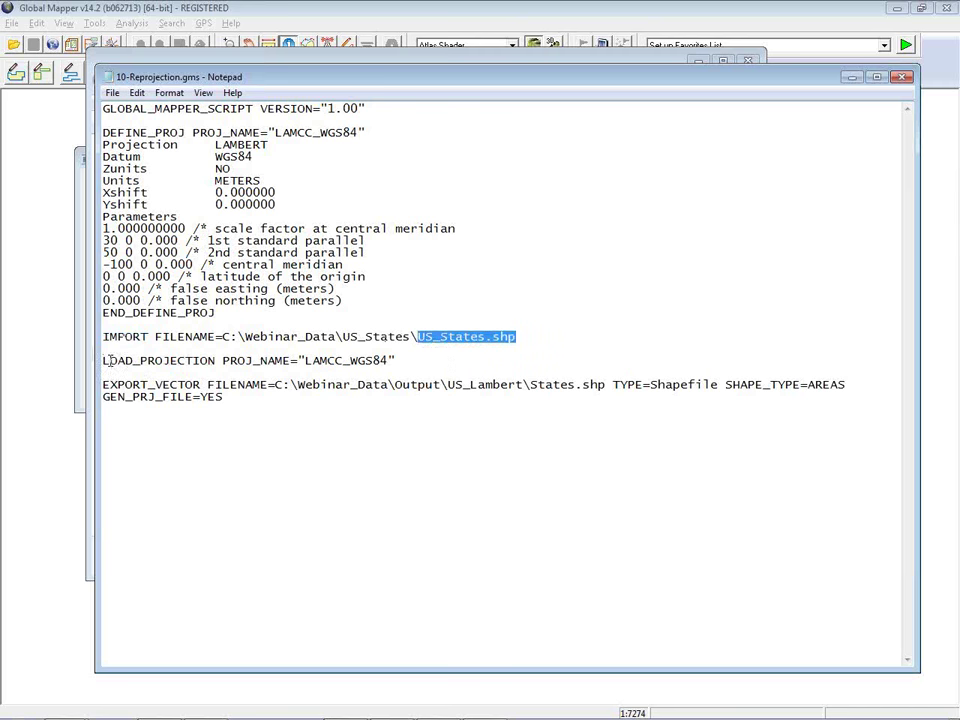
Examine the LOAD_PROJECTION command and its LAMCC_WGS84 projection name in the reprojection script.
{"action": "left_click", "coordinate": [299, 362]}
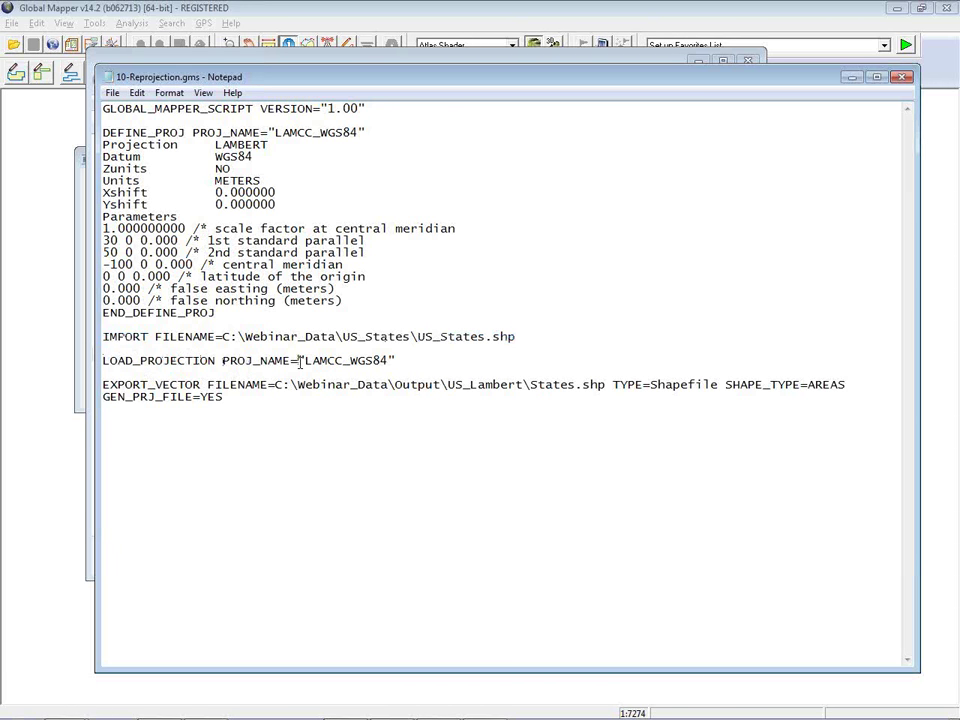
{"action": "left_click_drag", "start_coordinate": [299, 362], "coordinate": [396, 362]}
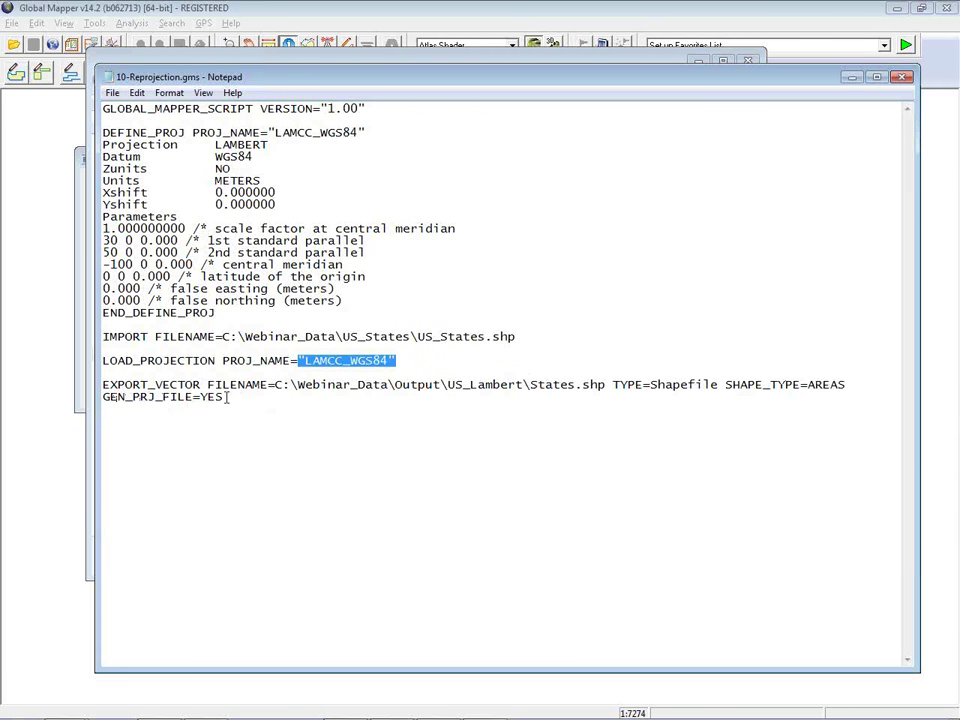
{"action": "left_click", "coordinate": [451, 337]}
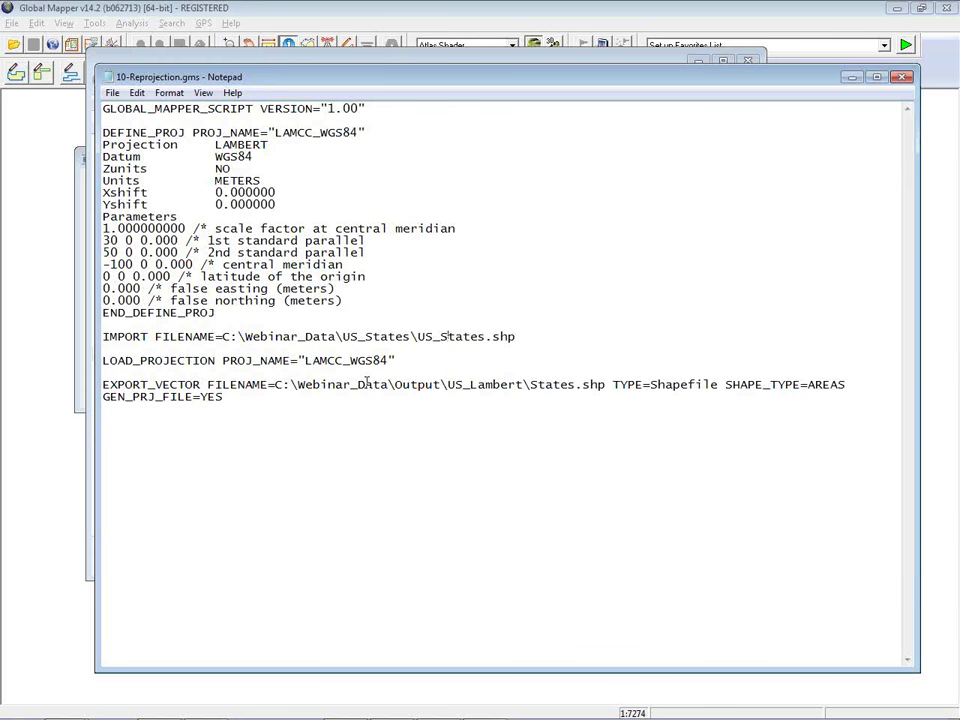
Close the script, run 10-Reprojection.gms in Global Mapper, and open the US_Lambert folder inside Output.
{"action": "left_click", "coordinate": [902, 77]}
{"action": "double_click", "coordinate": [403, 326]}
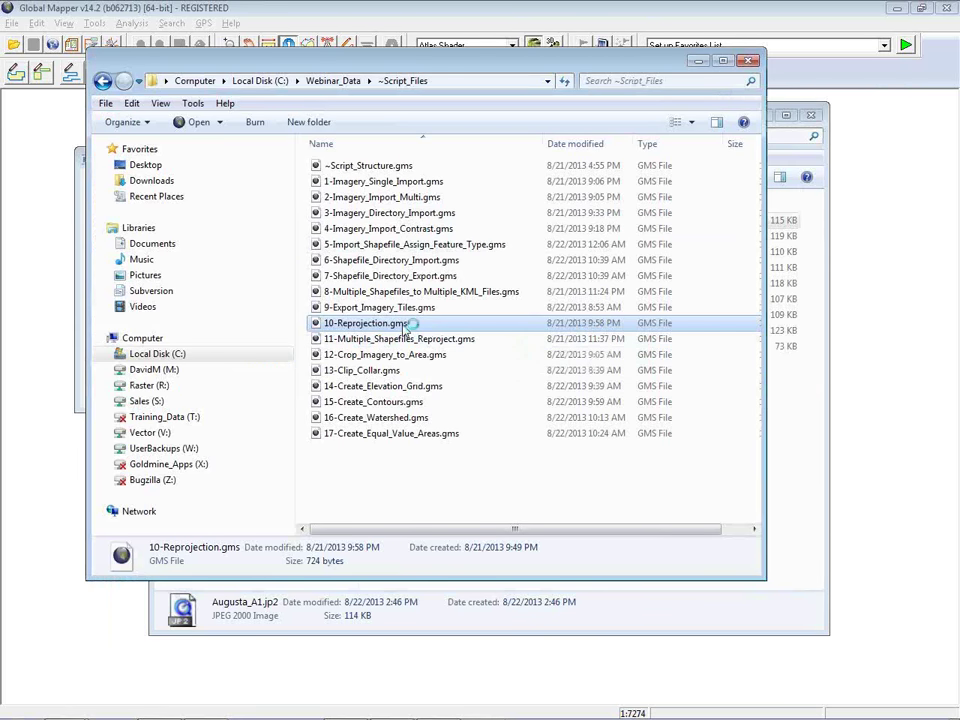
{"action": "left_click", "coordinate": [790, 160]}
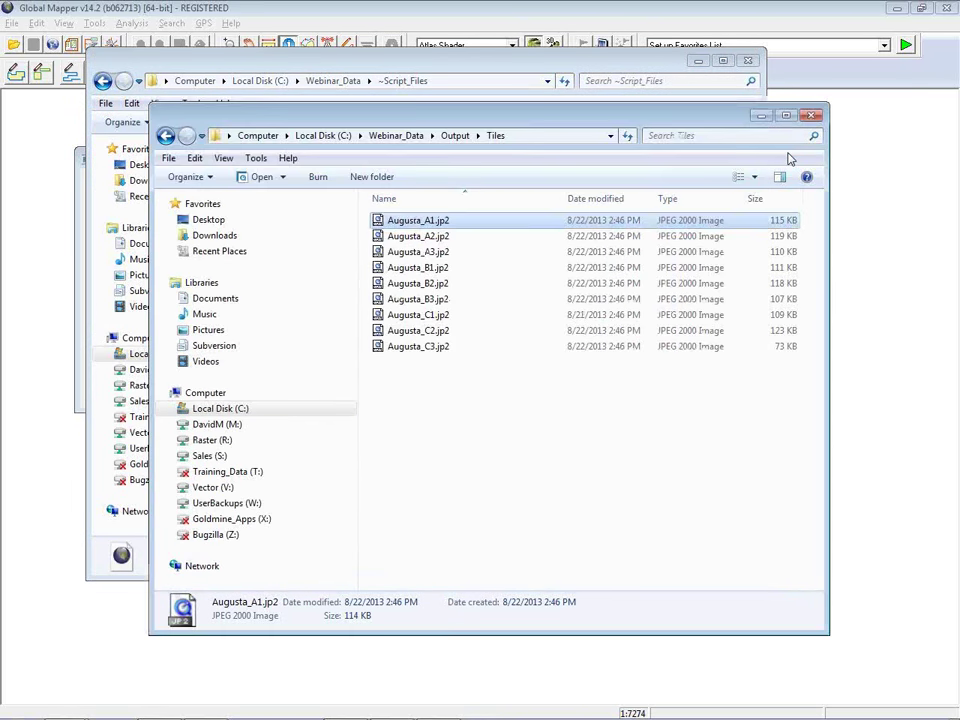
{"action": "left_click", "coordinate": [455, 137]}
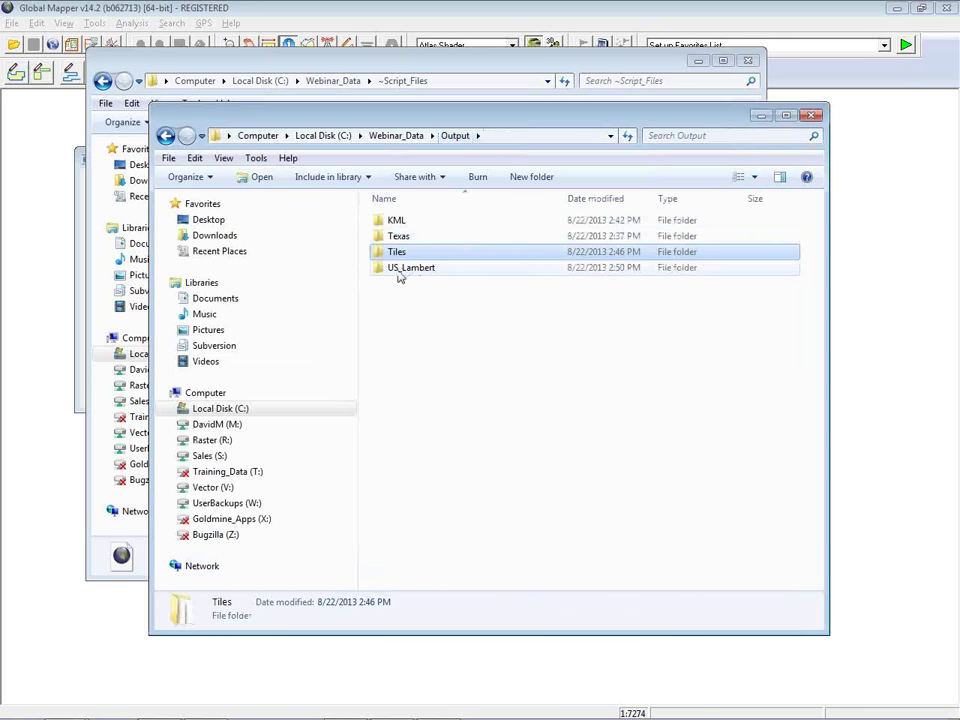
{"action": "double_click", "coordinate": [400, 270]}
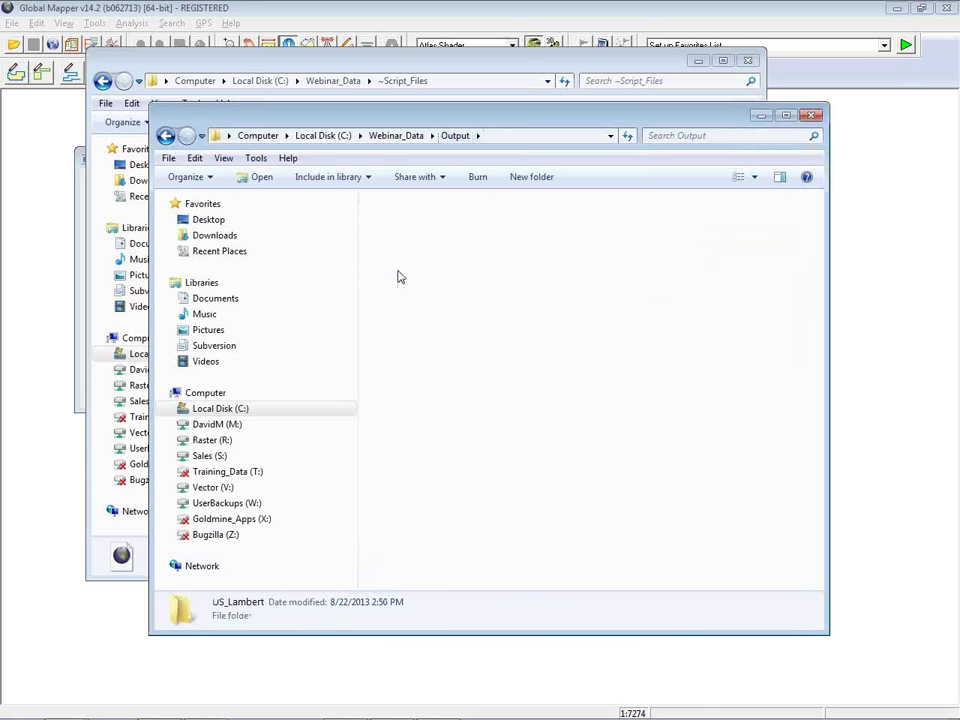
Load States.shp from the US_Lambert output folder into Global Mapper and bring the map to the front.
{"action": "key", "text": "alt+Tab"}
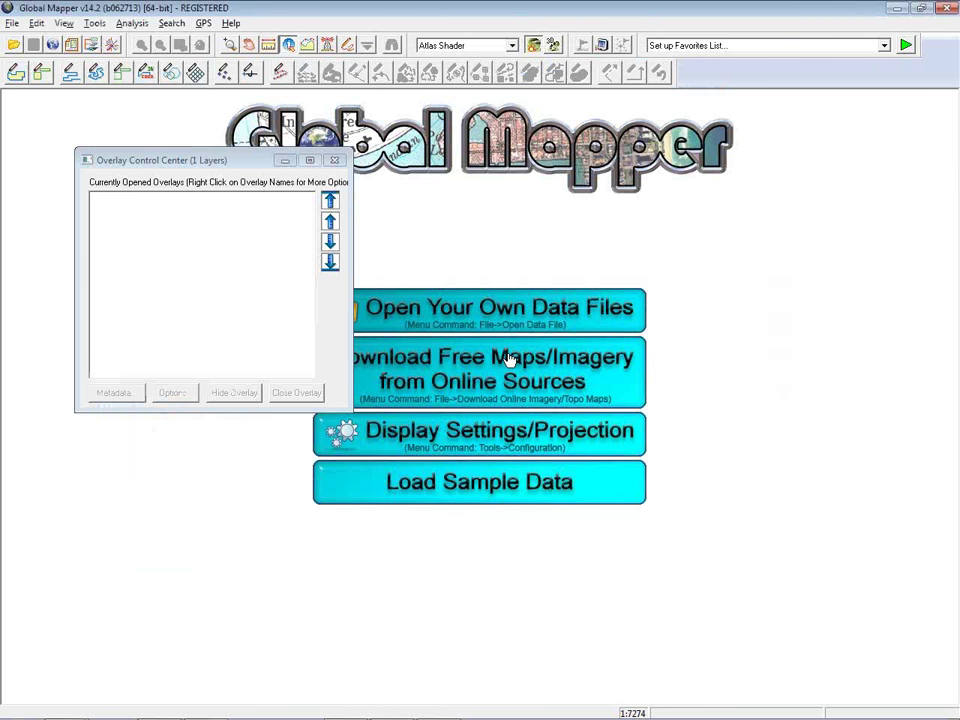
{"action": "key", "text": "alt+Tab"}
{"action": "left_click_drag", "start_coordinate": [425, 258], "coordinate": [81, 482]}
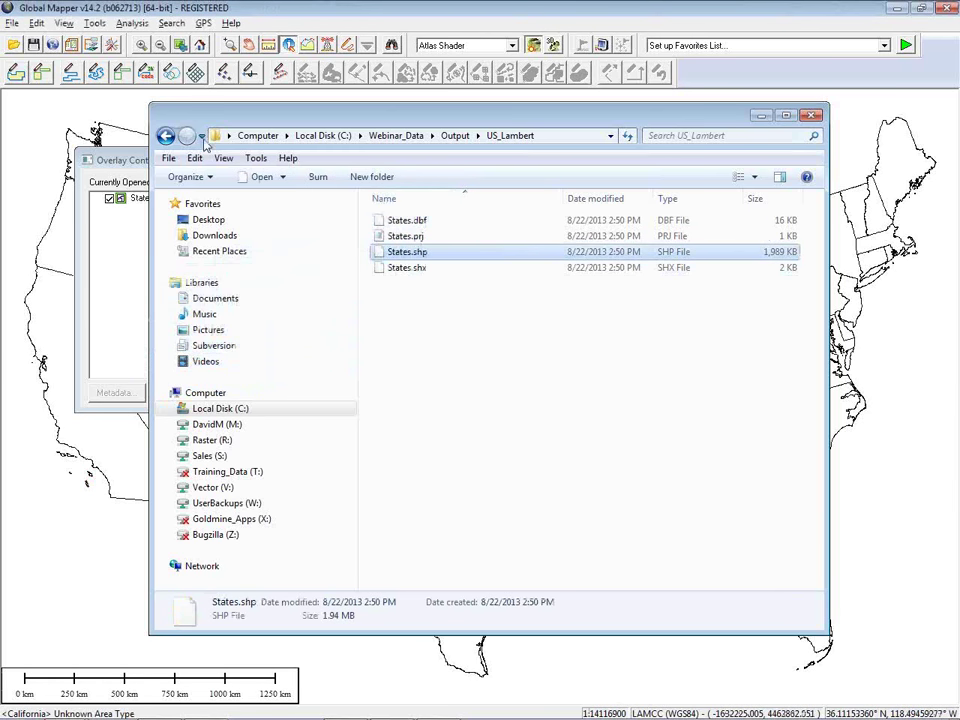
{"action": "left_click", "coordinate": [851, 497]}
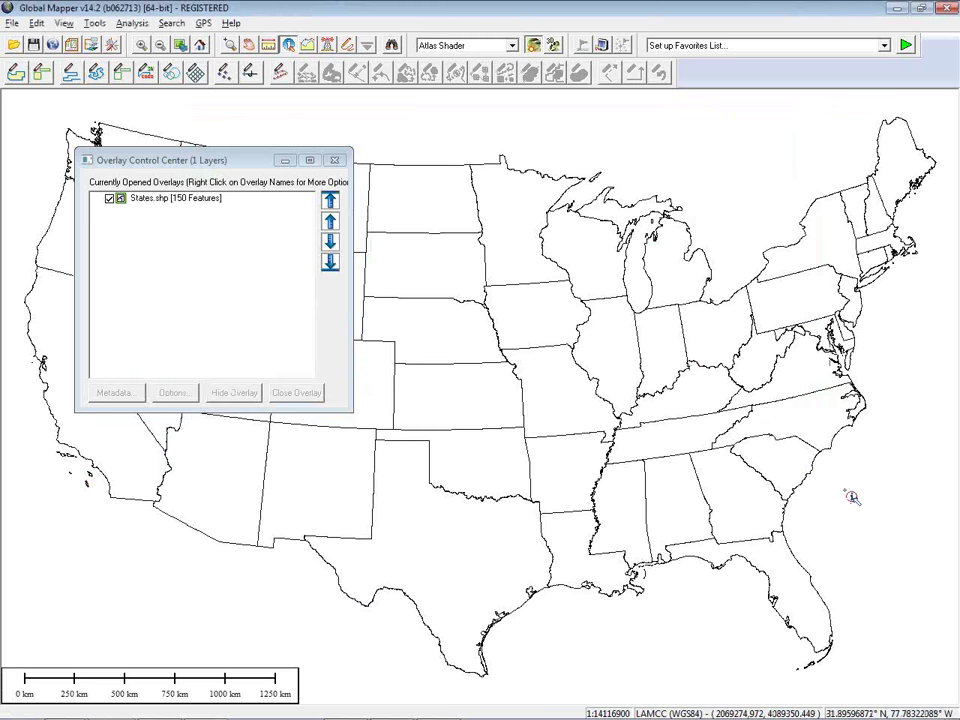
Unload the States layer from Global Mapper and switch back to the ~Script_Files folder in Windows Explorer.
{"action": "key", "text": "ctrl+u"}
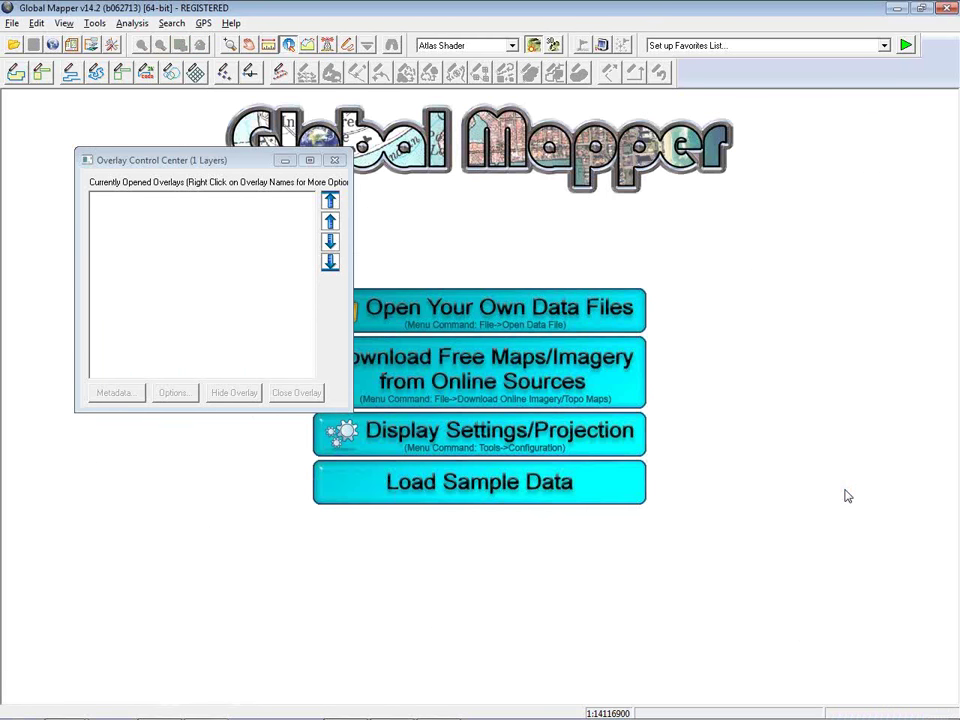
{"action": "key", "text": "alt+Tab"}
{"action": "key", "text": "alt+Tab"}
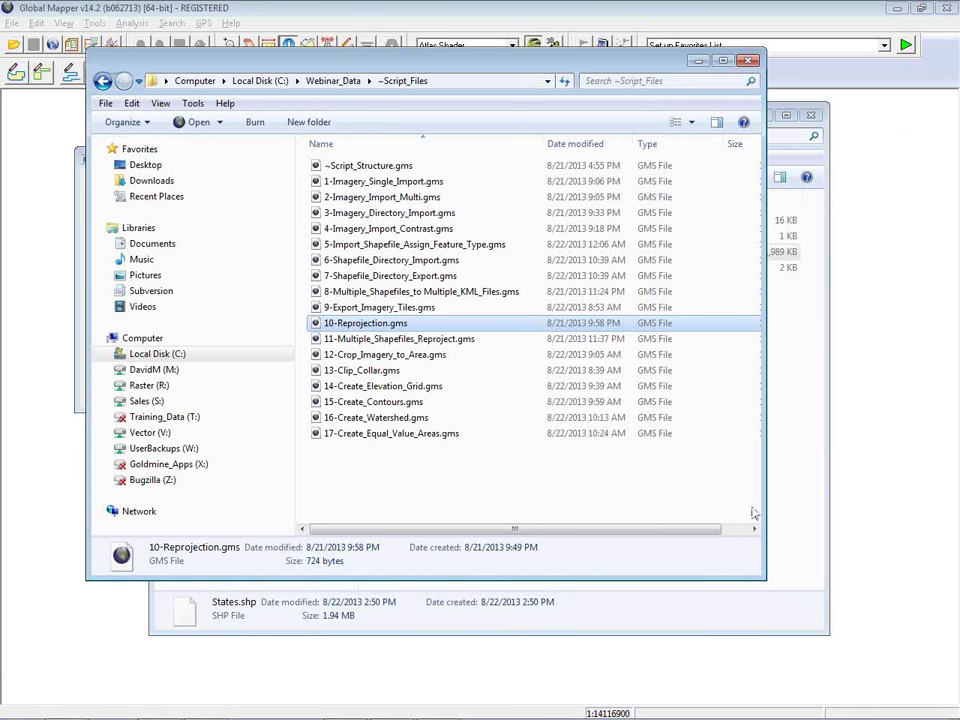
Open 11-Multiple_Shapefiles_Reproject.gms from the ~Script_Files folder in Notepad and move its window slightly higher.
{"action": "left_click", "coordinate": [460, 340]}
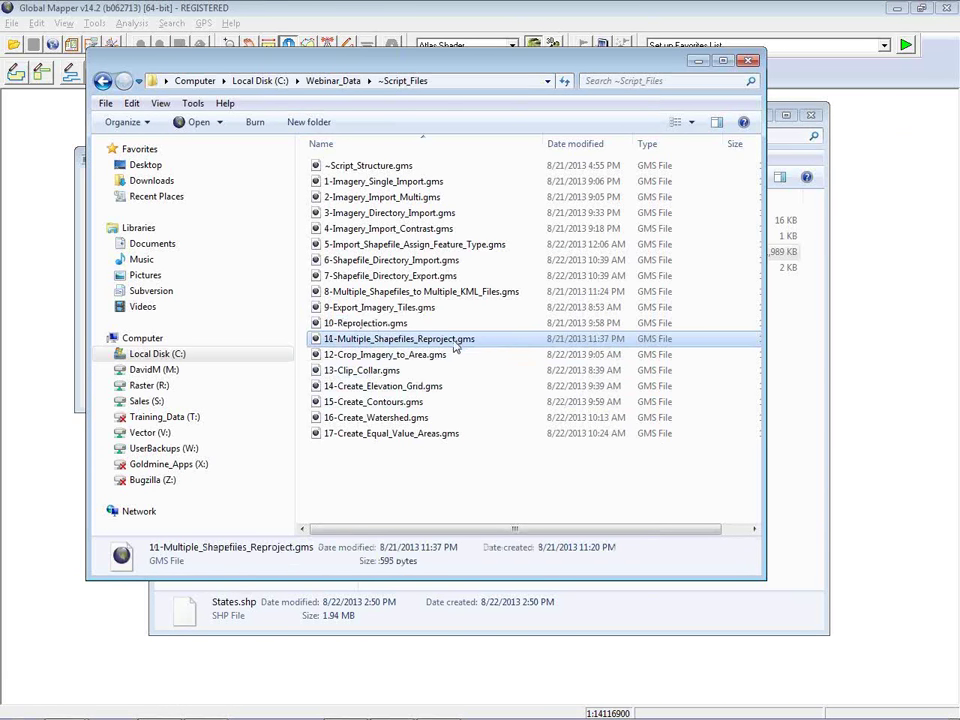
{"action": "right_click", "coordinate": [453, 343]}
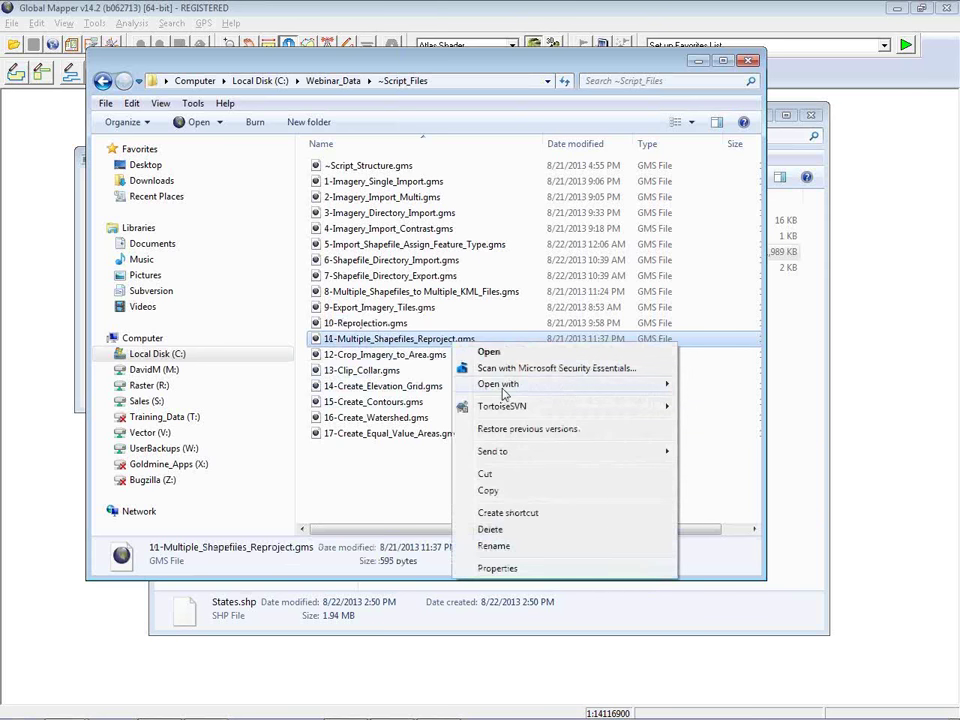
{"action": "mouse_move", "coordinate": [502, 388]}
{"action": "left_click", "coordinate": [738, 411]}
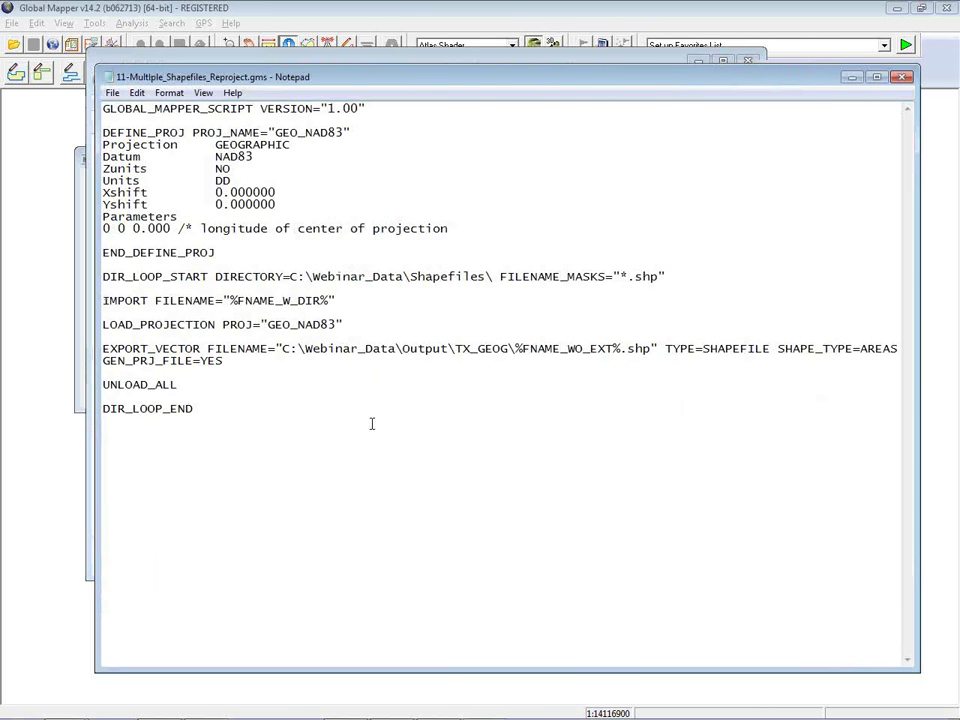
{"action": "left_click_drag", "start_coordinate": [349, 78], "coordinate": [346, 57]}
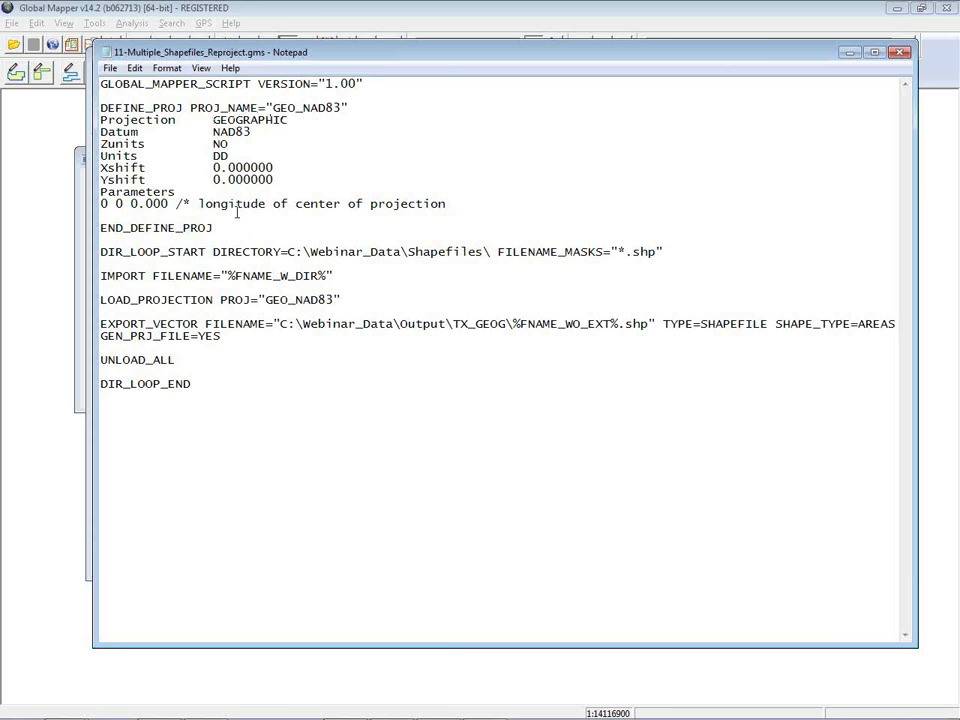
Examine END_DEFINE_PROJ and the DIR_LOOP_START line with its Shapefiles directory and filename mask.
{"action": "left_click_drag", "start_coordinate": [213, 228], "coordinate": [100, 229]}
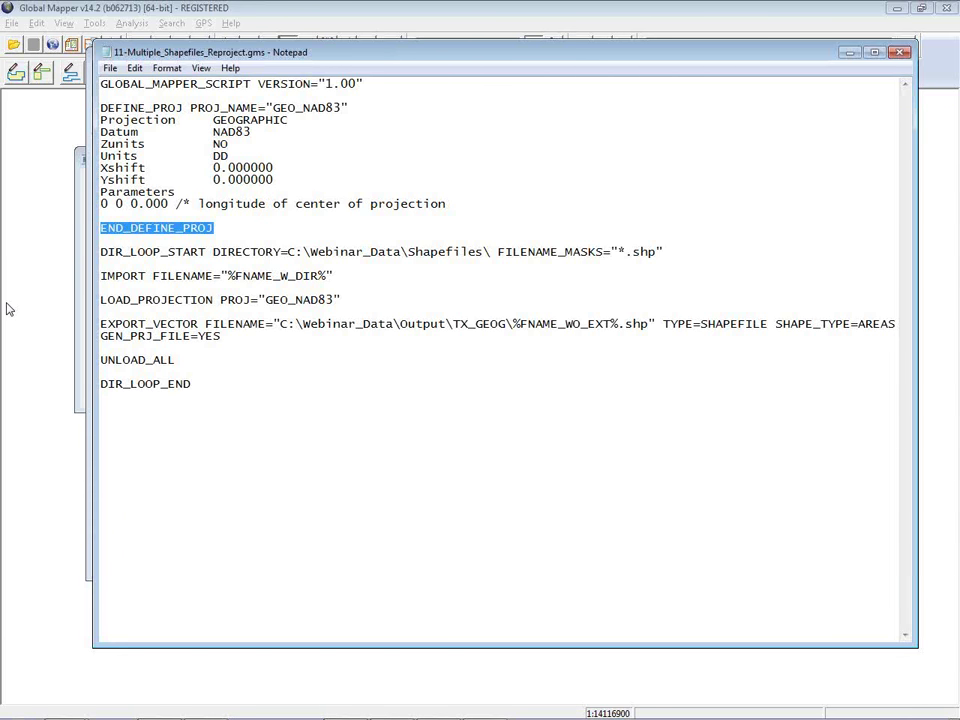
{"action": "left_click", "coordinate": [368, 228]}
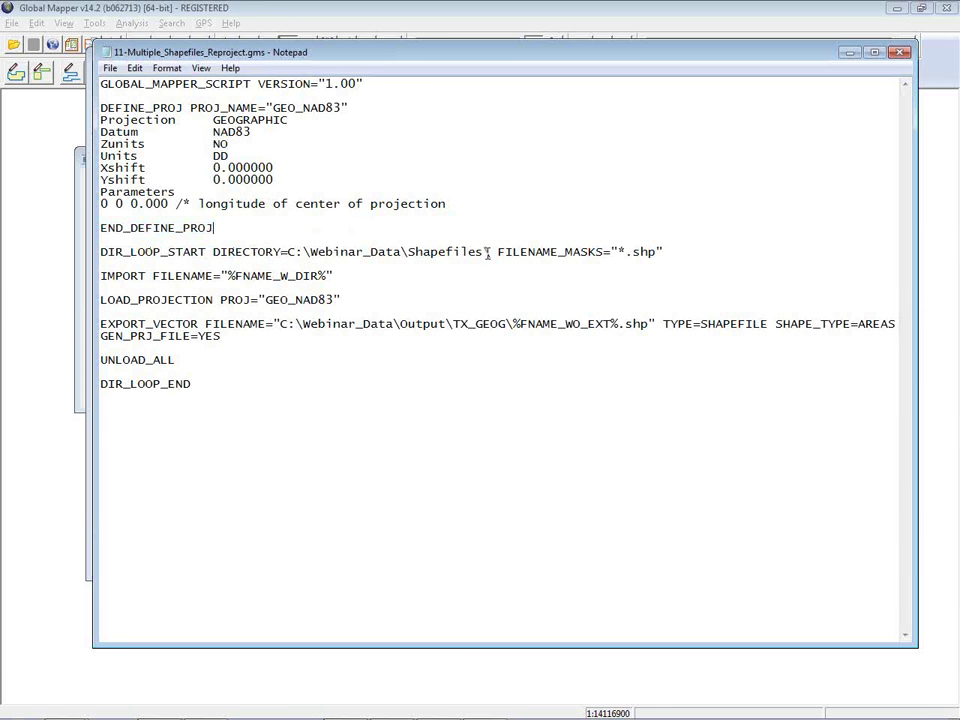
{"action": "left_click_drag", "start_coordinate": [486, 252], "coordinate": [408, 254]}
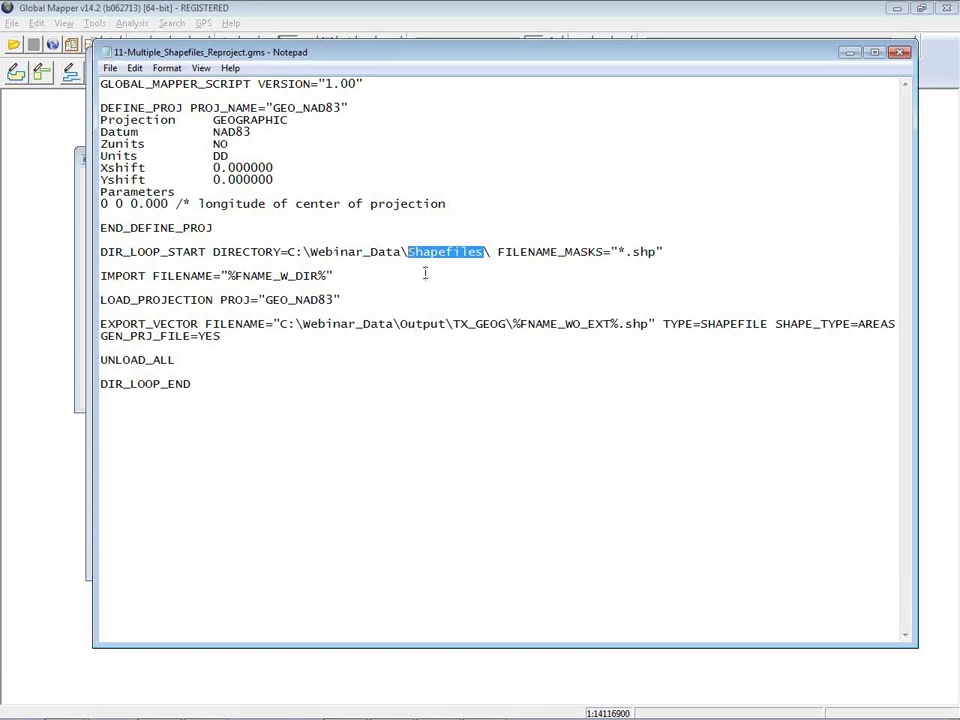
{"action": "left_click", "coordinate": [564, 253]}
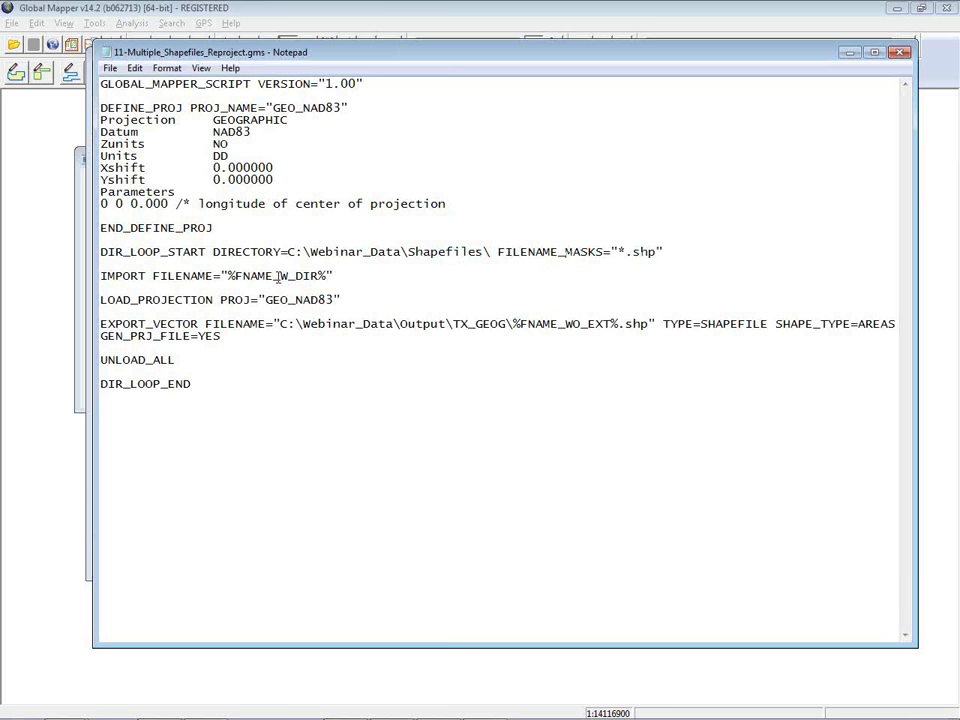
Examine the GEO_NAD83 projection loading, the FNAME_WO_EXT variable in the EXPORT_VECTOR command, and UNLOAD_ALL.
{"action": "left_click_drag", "start_coordinate": [340, 300], "coordinate": [221, 300]}
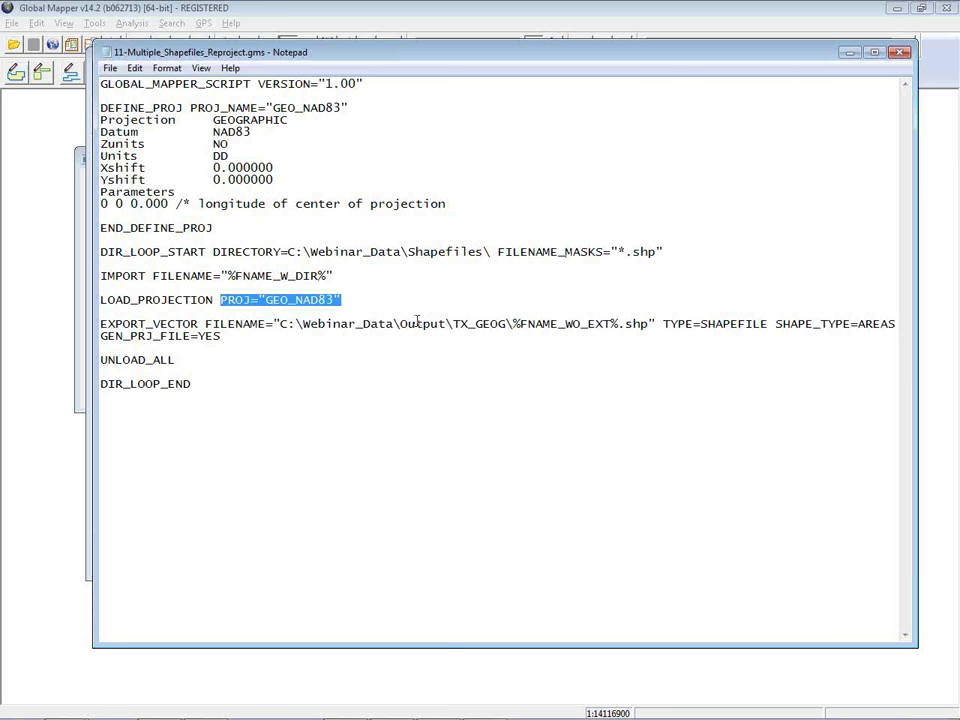
{"action": "left_click_drag", "start_coordinate": [518, 324], "coordinate": [619, 327]}
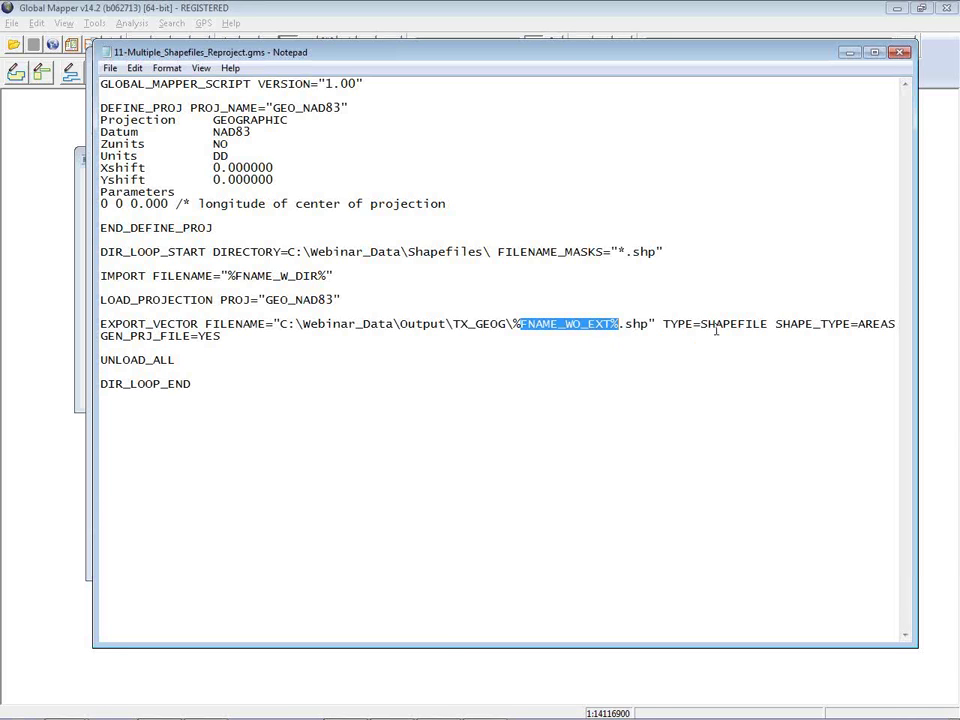
{"action": "left_click", "coordinate": [191, 362]}
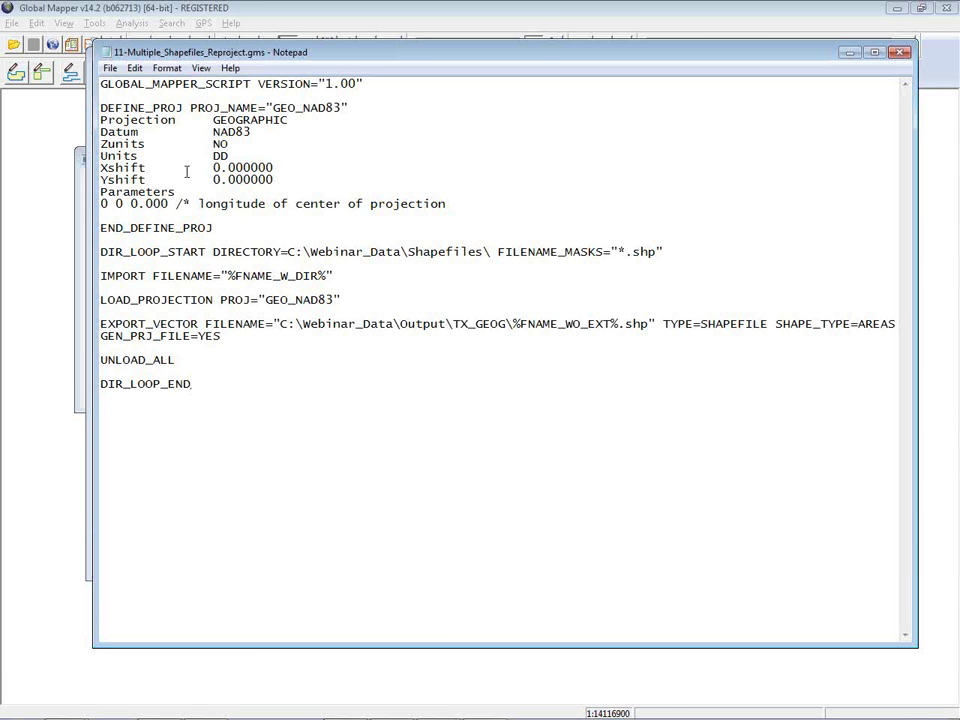
Examine the DIR_LOOP_START and DIR_LOOP_END pair and the TX_GEOG folder in the export path.
{"action": "left_click_drag", "start_coordinate": [101, 252], "coordinate": [200, 252]}
{"action": "left_click_drag", "start_coordinate": [101, 384], "coordinate": [185, 384]}
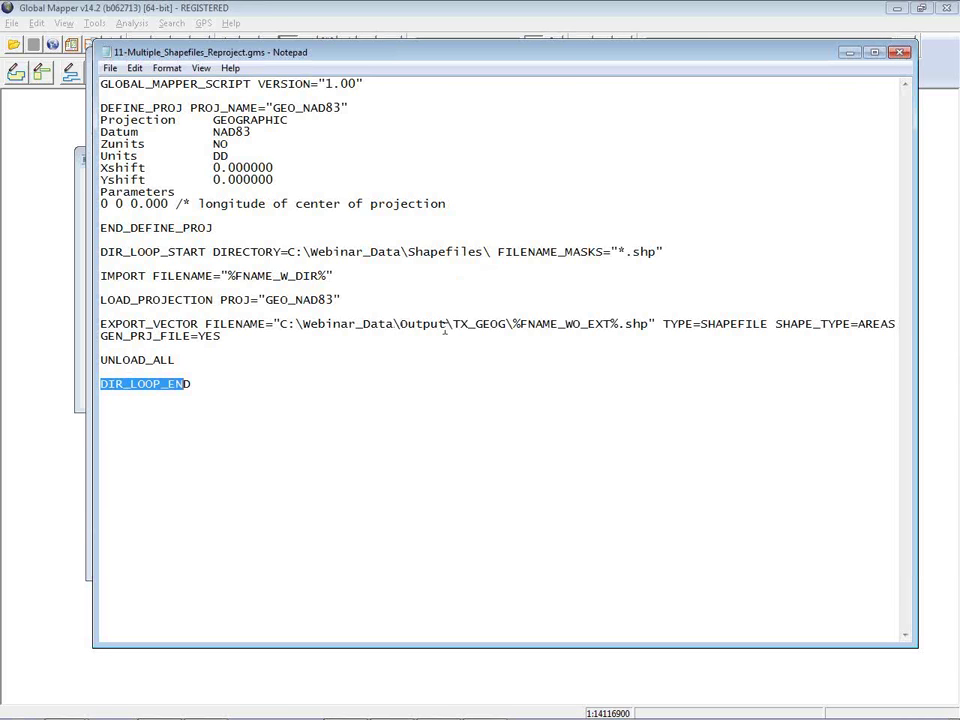
{"action": "left_click_drag", "start_coordinate": [454, 325], "coordinate": [508, 326]}
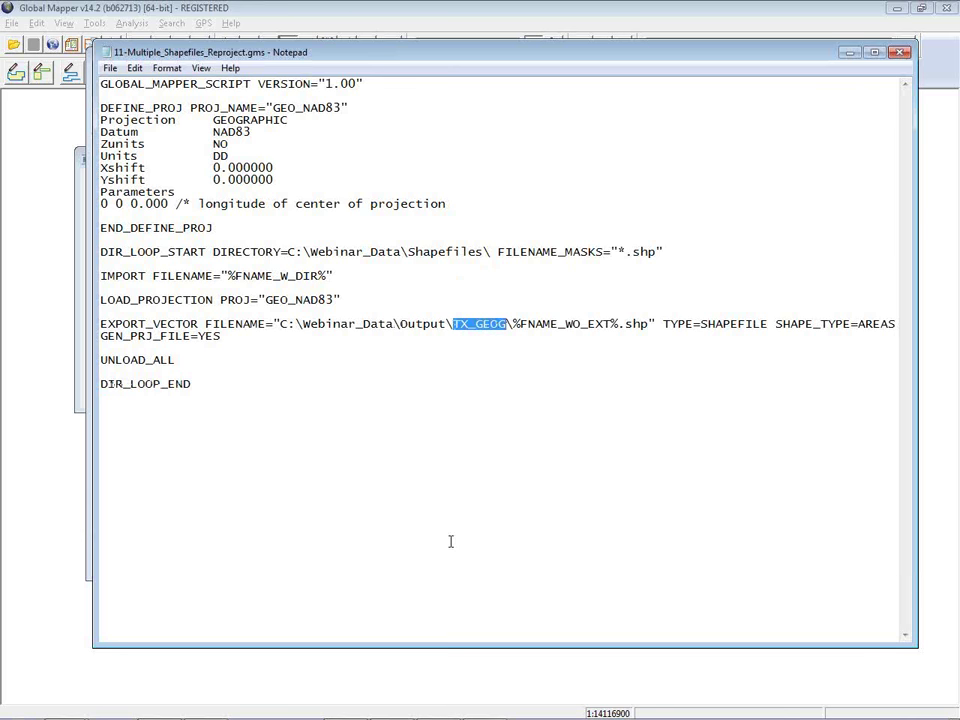
Close the script, run 11-Multiple_Shapefiles_Reproject.gms in Global Mapper, and open the TX_GEOG folder inside Output.
{"action": "left_click", "coordinate": [896, 54]}
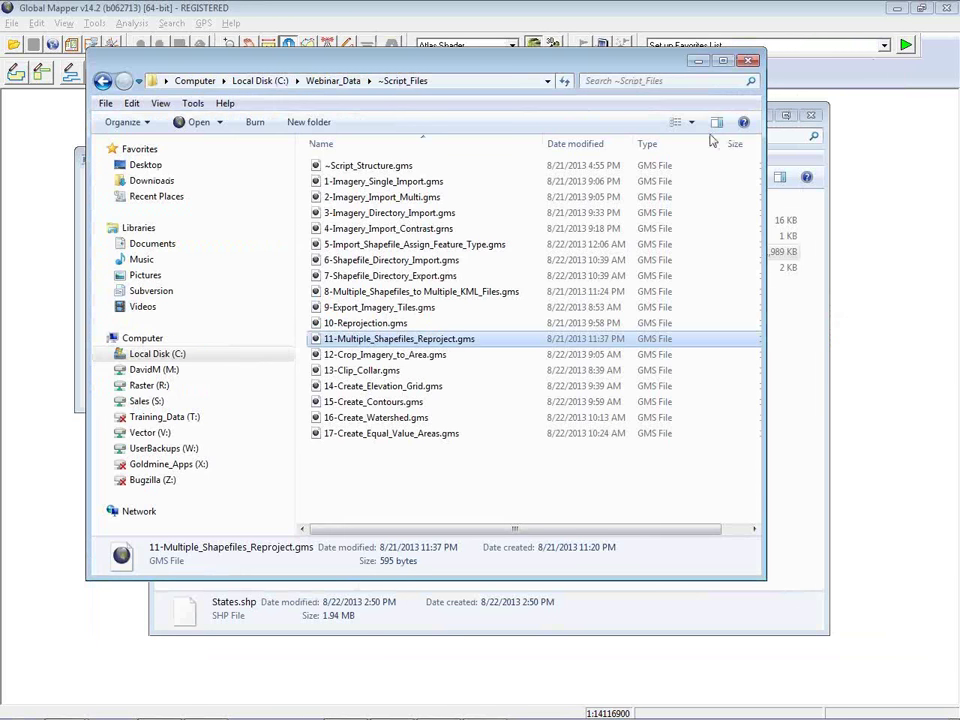
{"action": "double_click", "coordinate": [446, 340]}
{"action": "left_click", "coordinate": [815, 230]}
{"action": "left_click", "coordinate": [456, 137]}
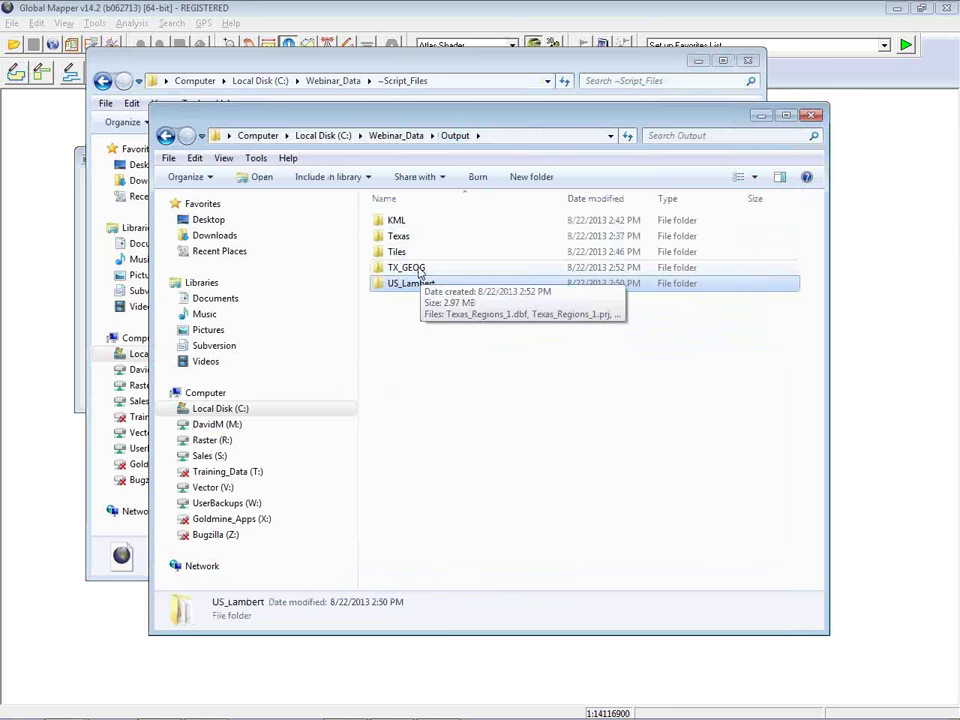
{"action": "double_click", "coordinate": [418, 268]}
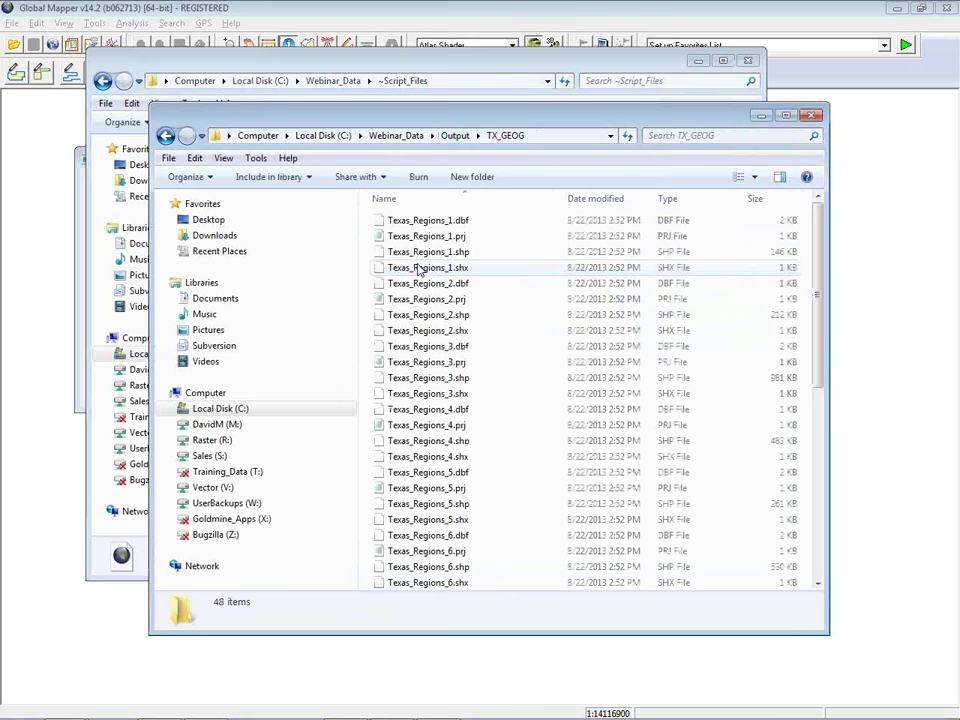
Load Texas_Regions_1.shp from the TX_GEOG folder into Global Mapper and bring the map to the front.
{"action": "key", "text": "alt+Tab"}
{"action": "key", "text": "alt+Tab"}
{"action": "key", "text": "alt+Tab"}
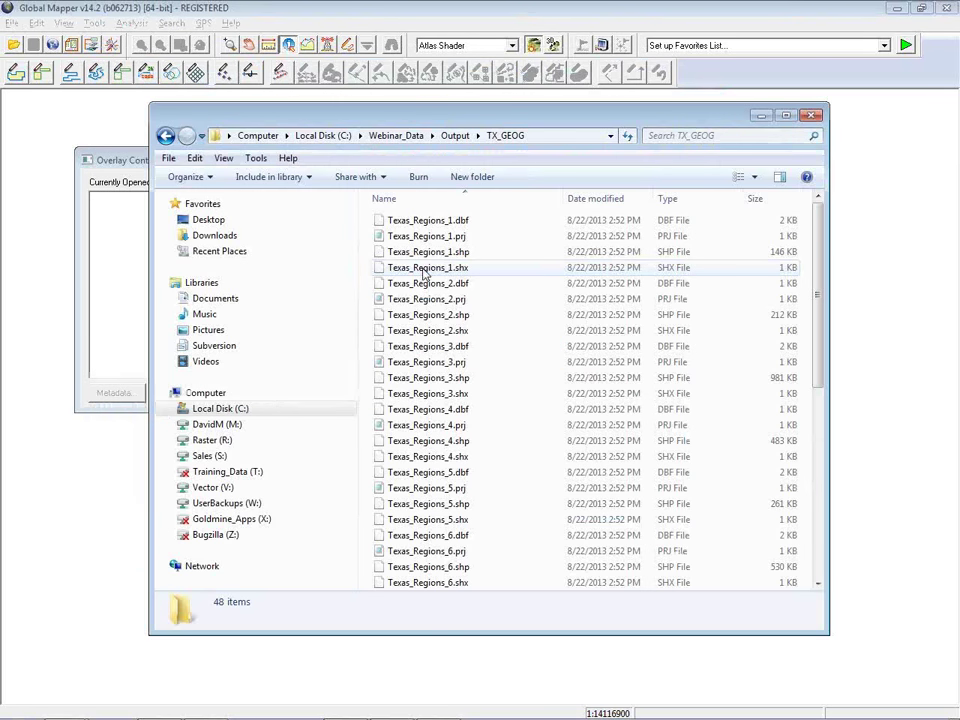
{"action": "left_click_drag", "start_coordinate": [396, 252], "coordinate": [108, 436]}
{"action": "key", "text": "alt+Tab"}
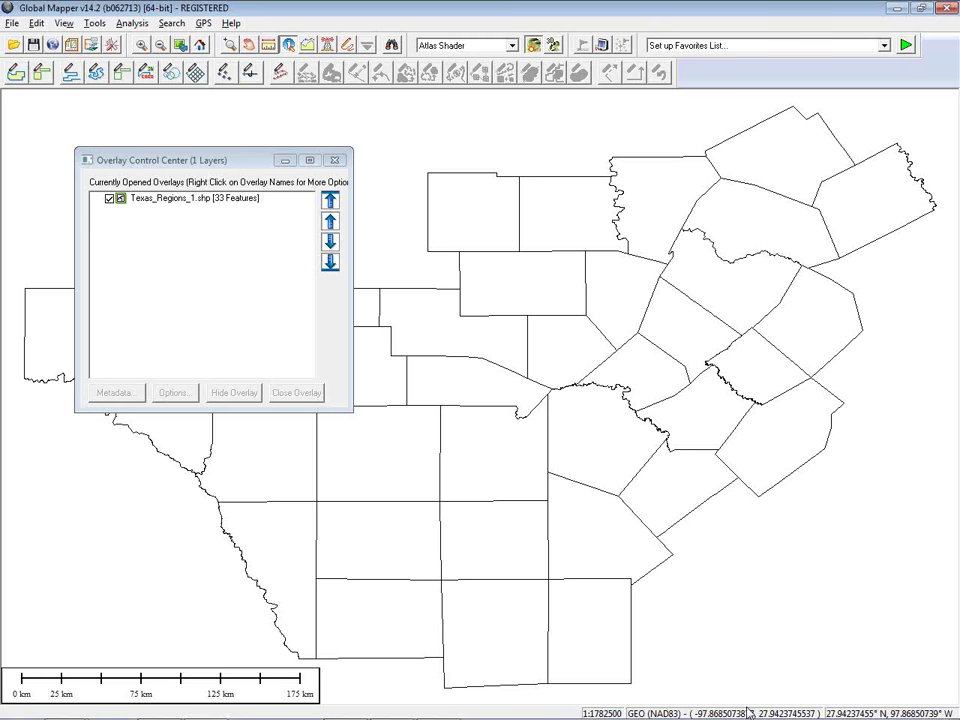
Switch back to the ~Script_Files folder and reopen 11-Multiple_Shapefiles_Reproject.gms in Notepad.
{"action": "key", "text": "alt+Tab"}
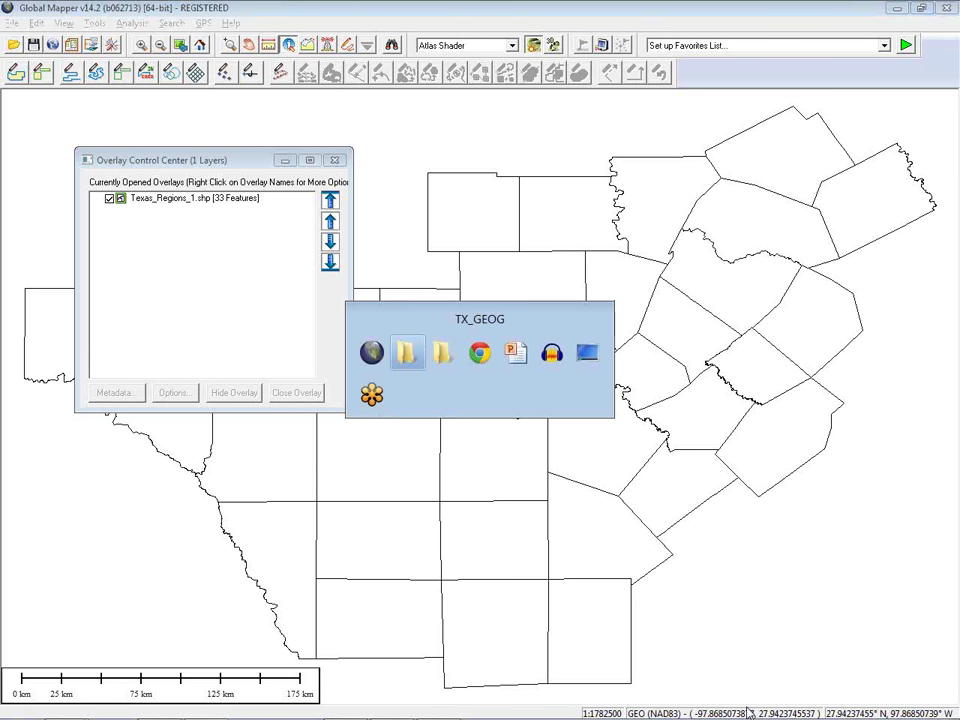
{"action": "key", "text": "alt+Tab"}
{"action": "key", "text": "Tab"}
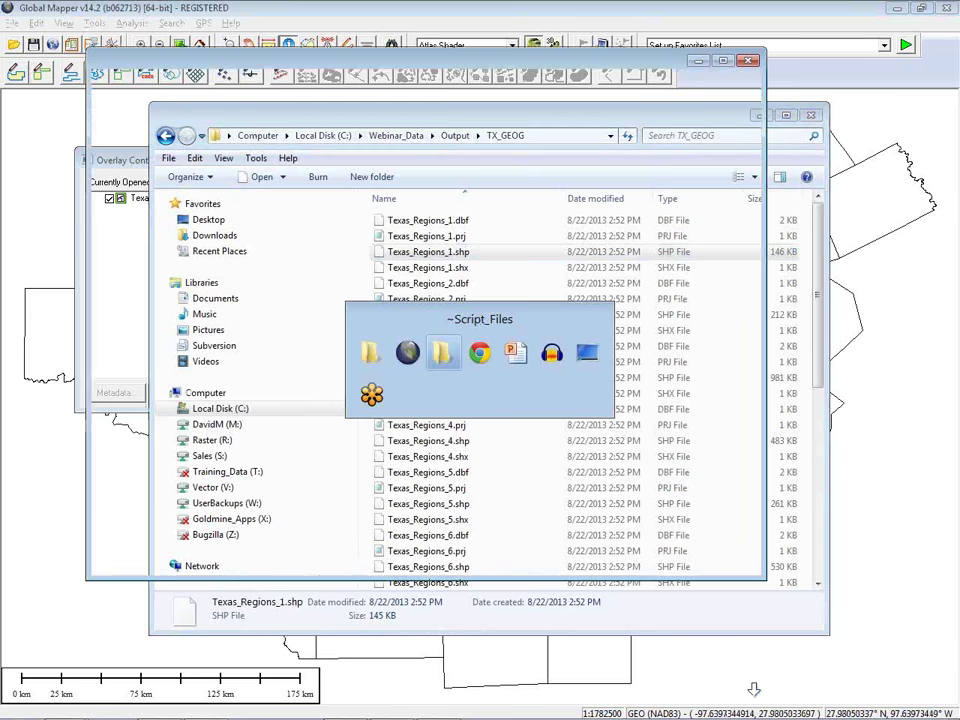
{"action": "right_click", "coordinate": [457, 339]}
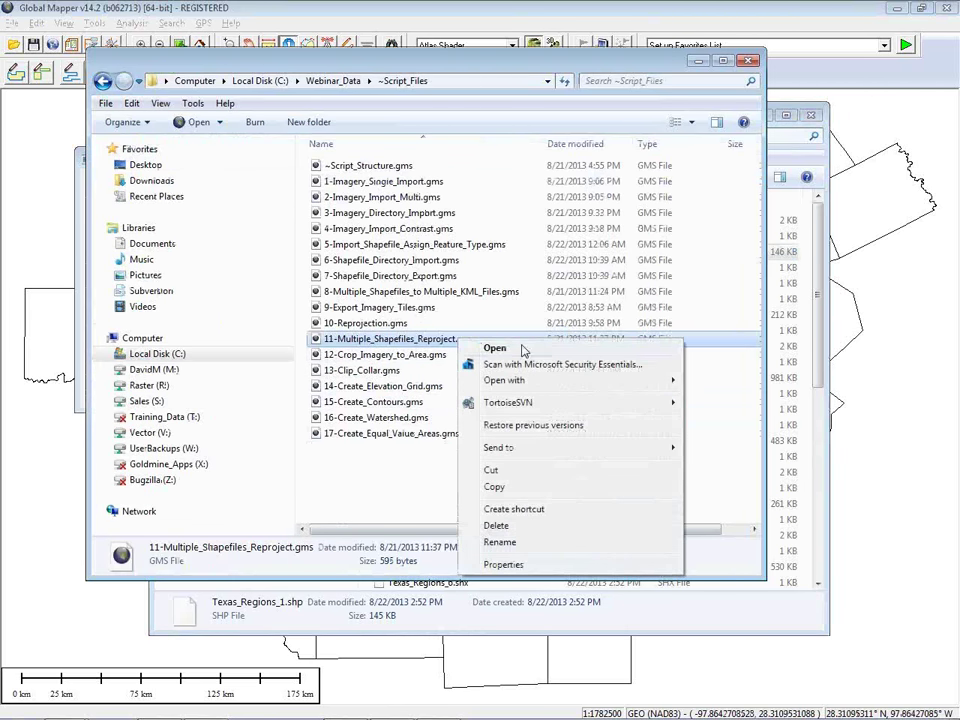
{"action": "mouse_move", "coordinate": [538, 381]}
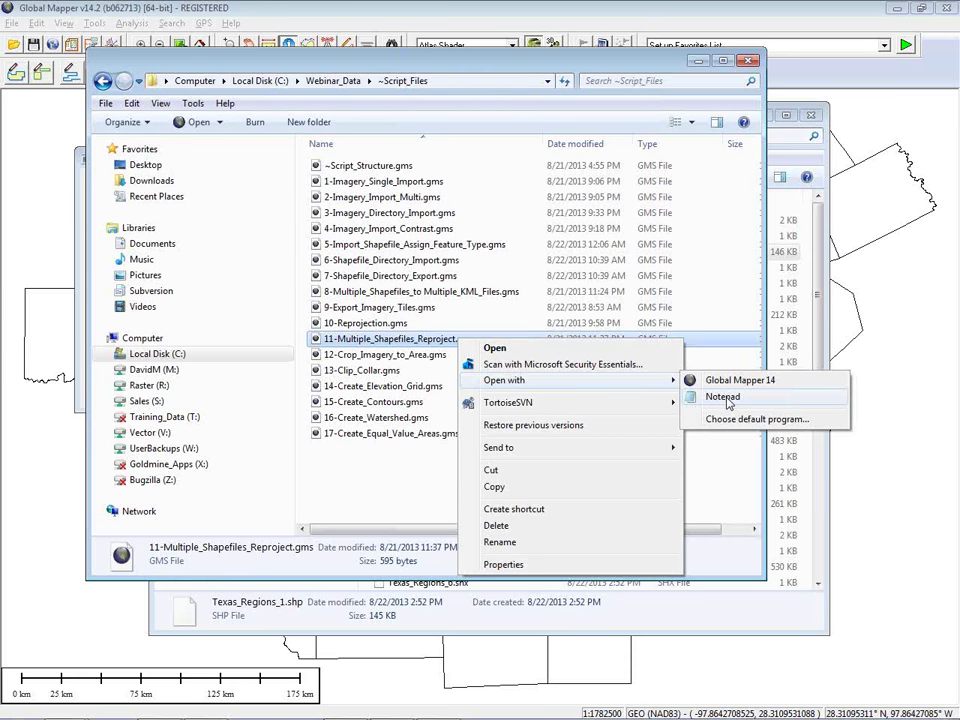
{"action": "left_click", "coordinate": [724, 397]}
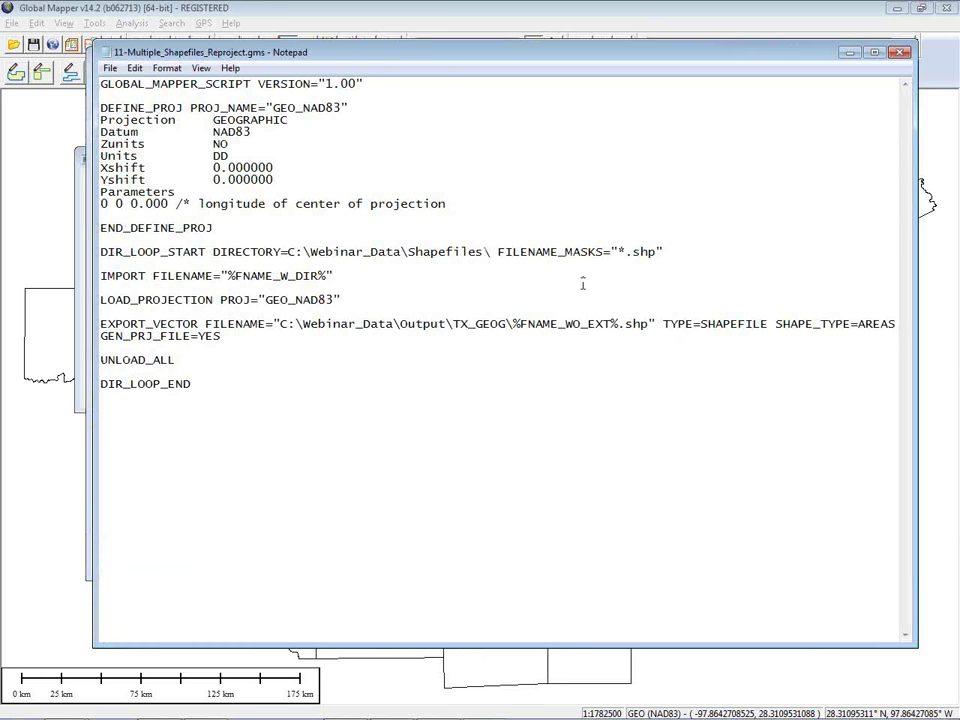
Check the loop's Shapefiles directory path, close the reprojection script, and unload all layers in Global Mapper.
{"action": "left_click_drag", "start_coordinate": [487, 252], "coordinate": [320, 250]}
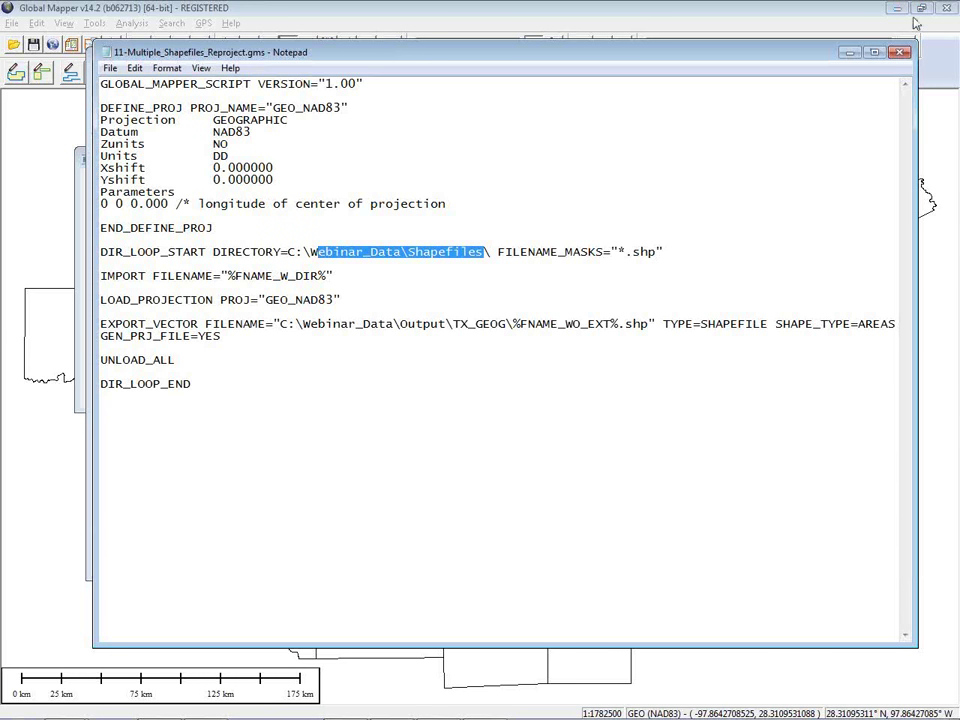
{"action": "left_click", "coordinate": [901, 52]}
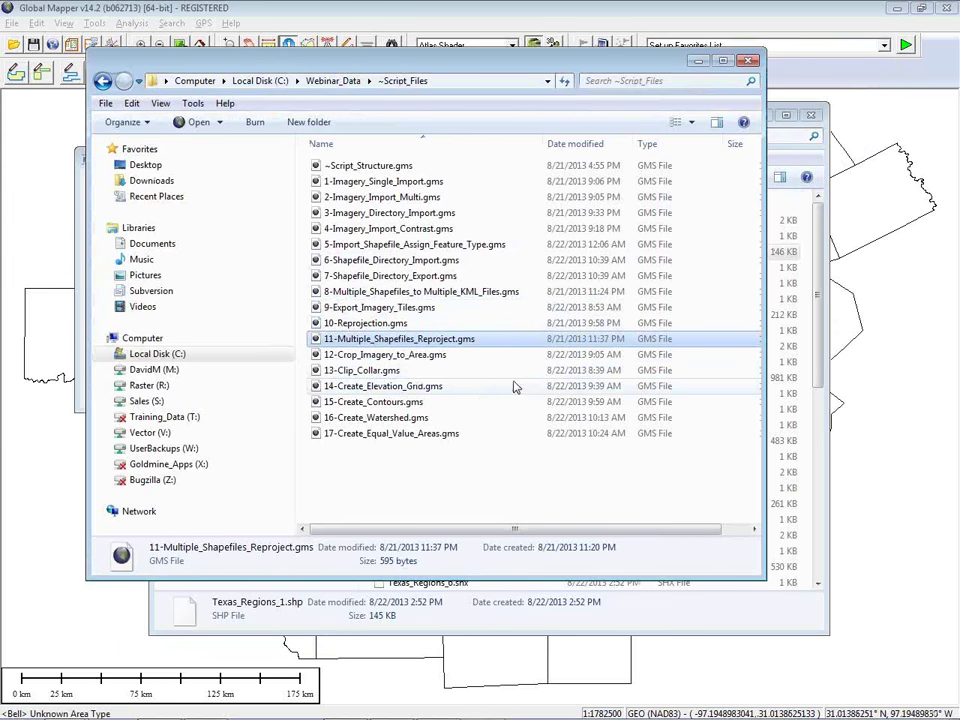
{"action": "key", "text": "alt+Tab"}
{"action": "key", "text": "alt+Tab"}
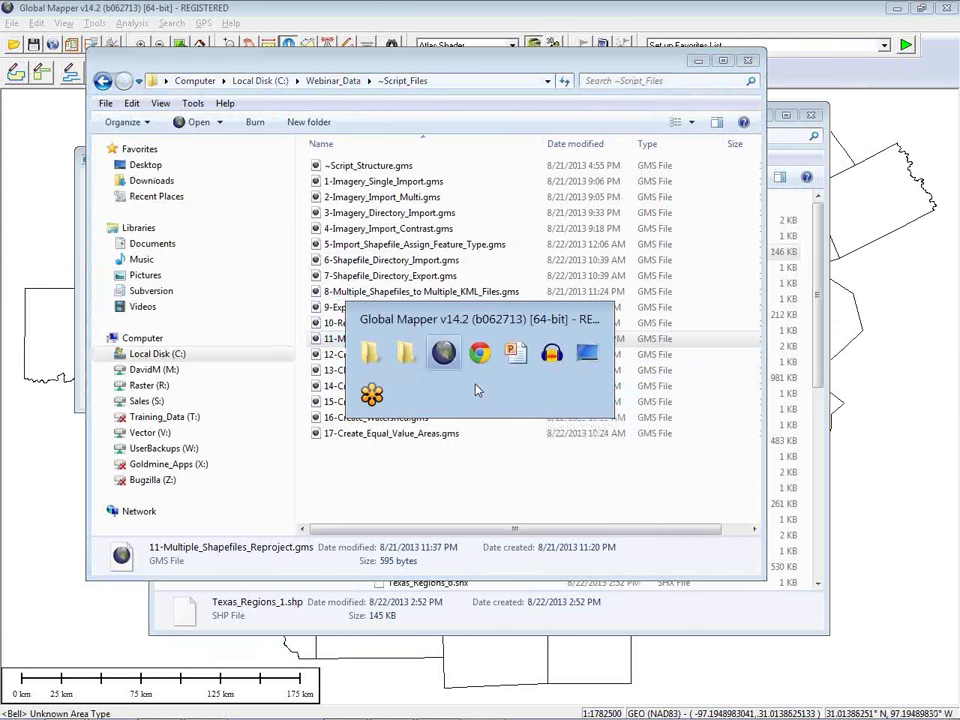
{"action": "key", "text": "ctrl+u"}
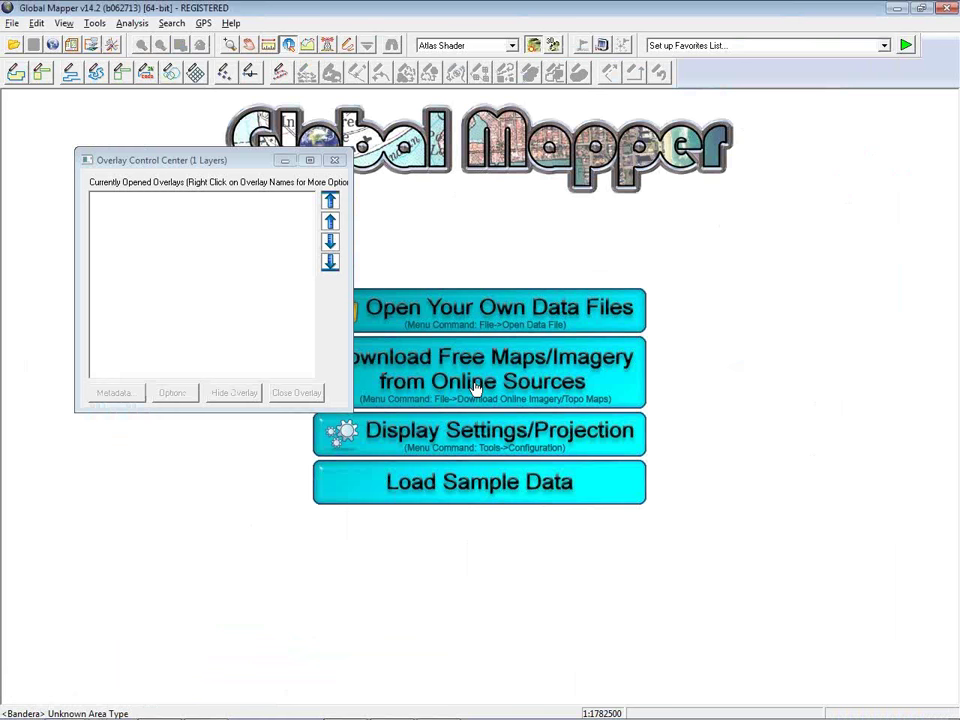
Switch back to the ~Script_Files folder and open 12-Crop_Imagery_to_Area.gms in Notepad.
{"action": "key", "text": "alt+Tab"}
{"action": "key", "text": "alt+Tab"}
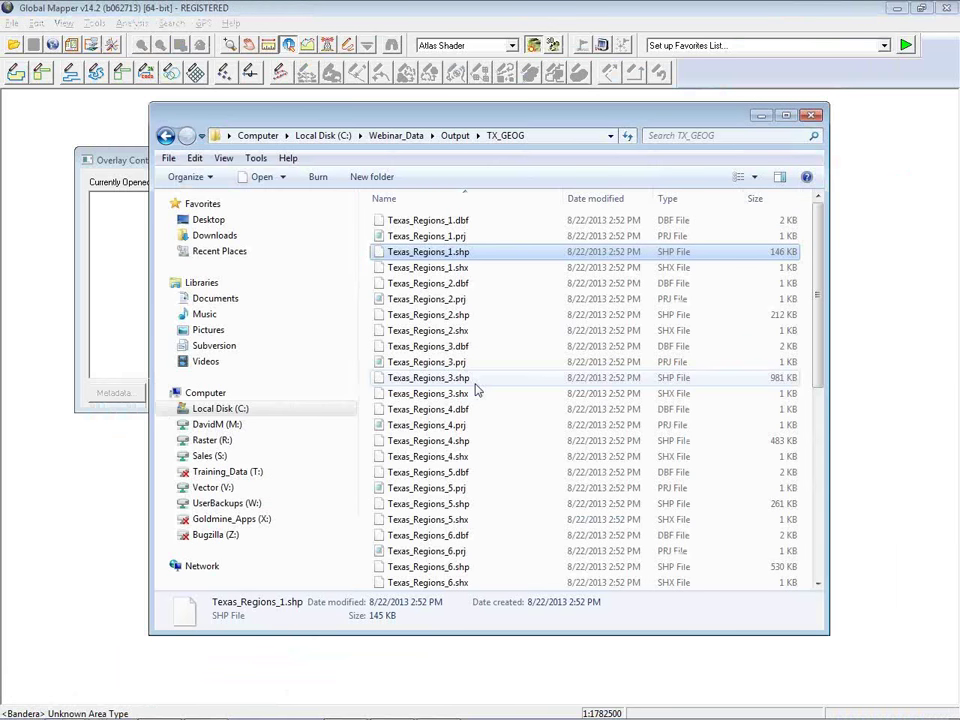
{"action": "key", "text": "alt+Tab"}
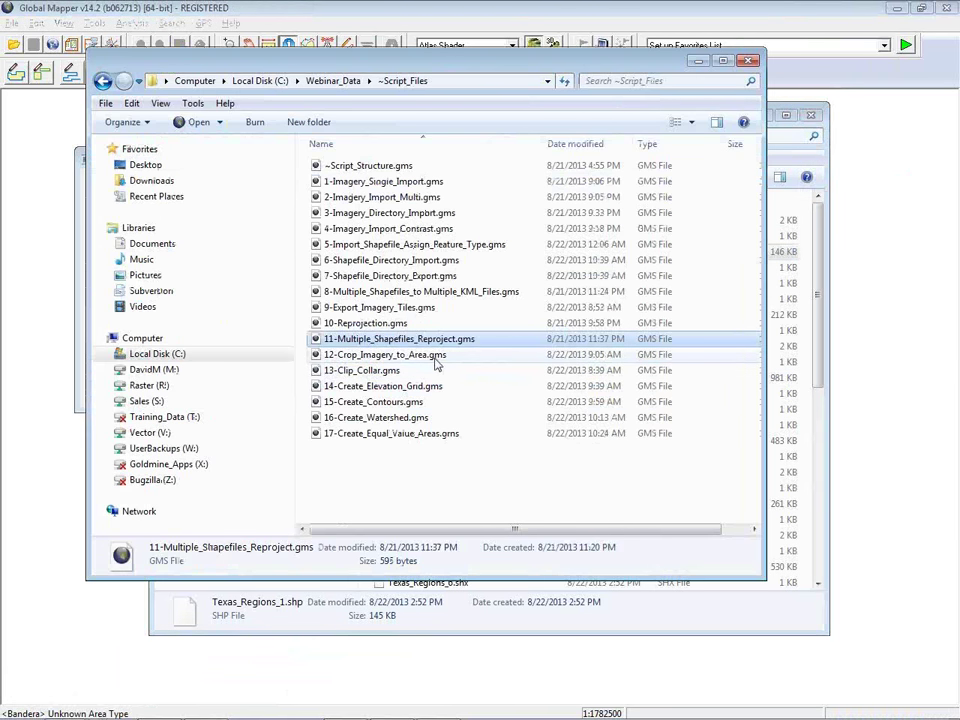
{"action": "left_click", "coordinate": [439, 357]}
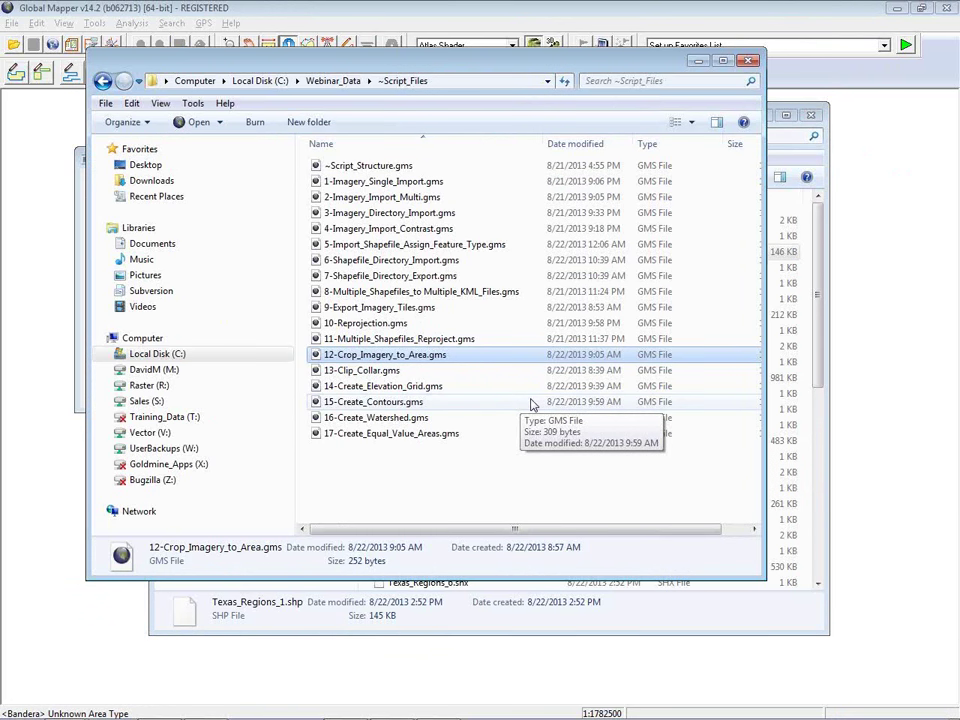
{"action": "right_click", "coordinate": [421, 361]}
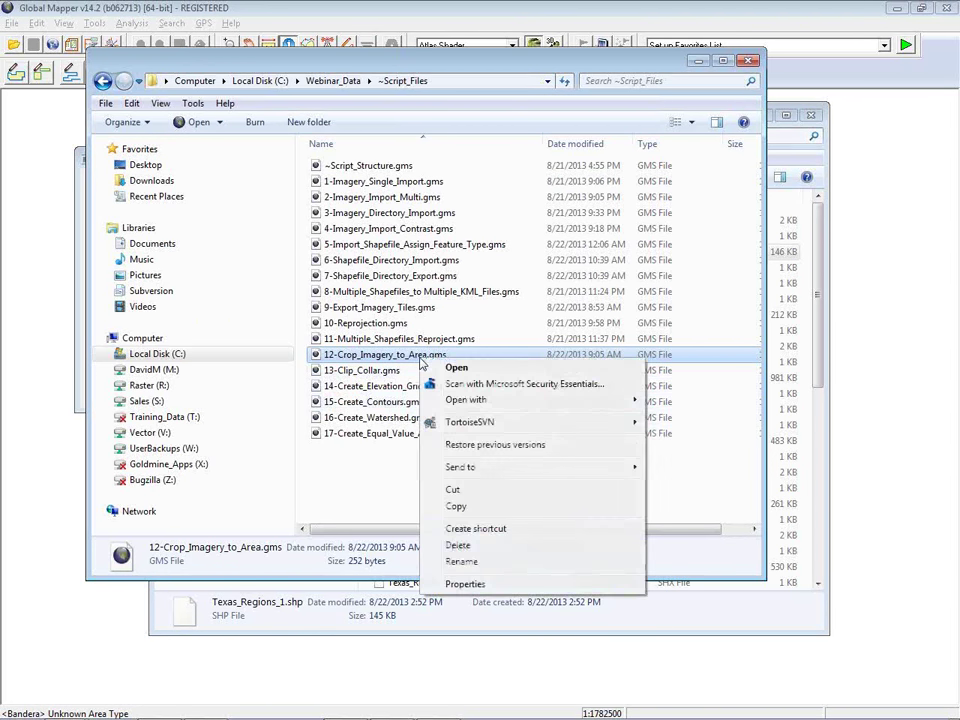
{"action": "mouse_move", "coordinate": [480, 400]}
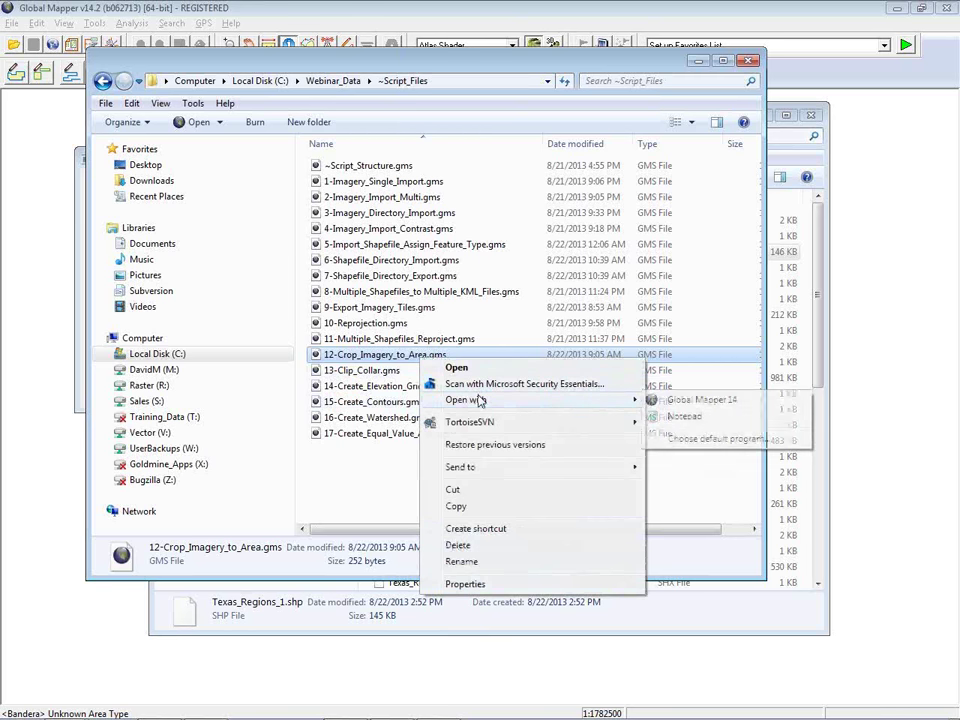
{"action": "left_click", "coordinate": [685, 417]}
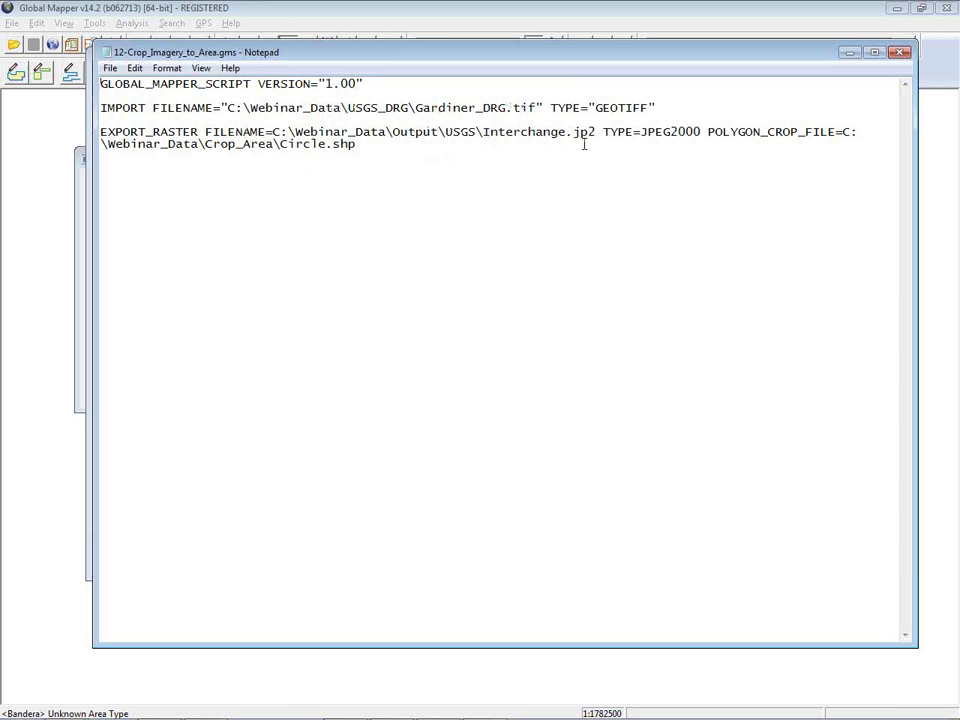
Examine the USGS export folder, the JP2 file name, and the POLYGON_CROP_FILE path to Circle.shp, and close the script.
{"action": "left_click_drag", "start_coordinate": [597, 133], "coordinate": [575, 136]}
{"action": "left_click_drag", "start_coordinate": [477, 133], "coordinate": [447, 134]}
{"action": "left_click_drag", "start_coordinate": [708, 132], "coordinate": [832, 131]}
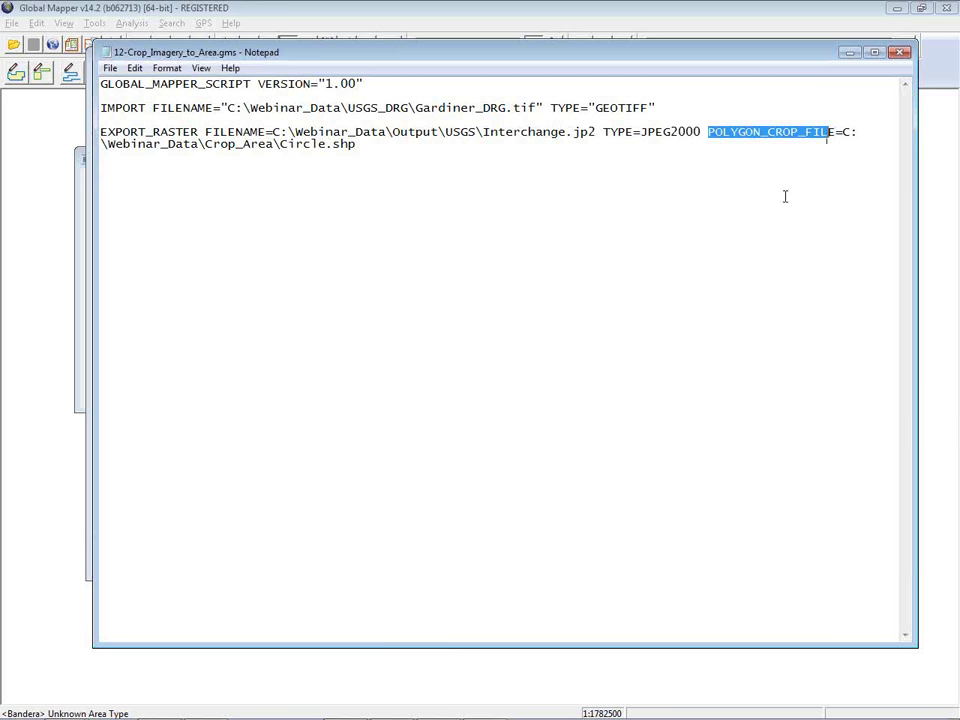
{"action": "left_click", "coordinate": [774, 229]}
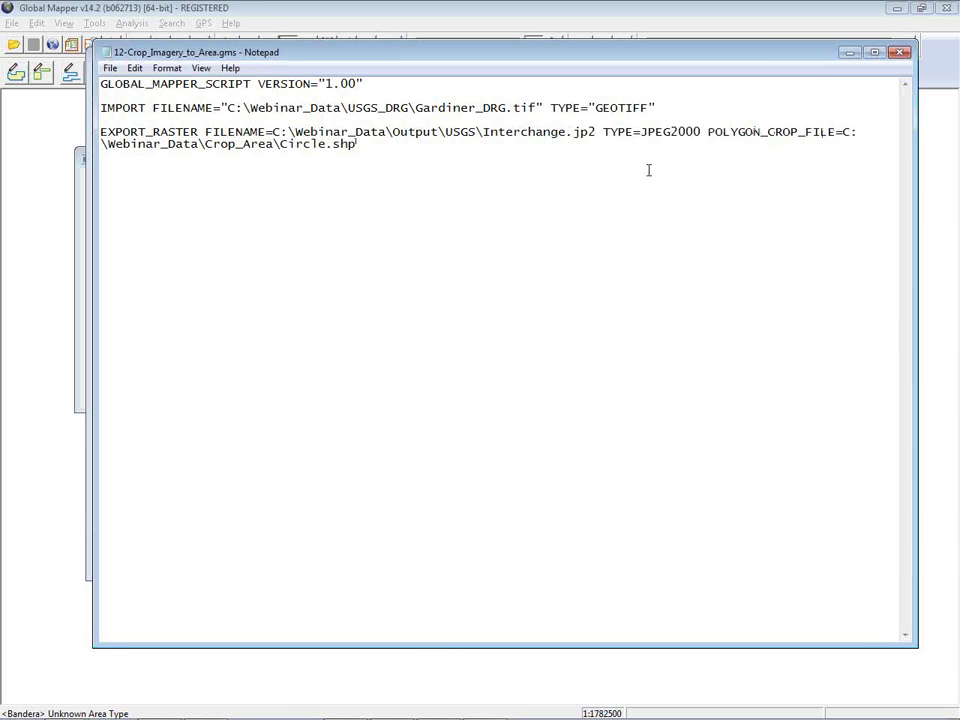
{"action": "left_click_drag", "start_coordinate": [362, 146], "coordinate": [101, 147]}
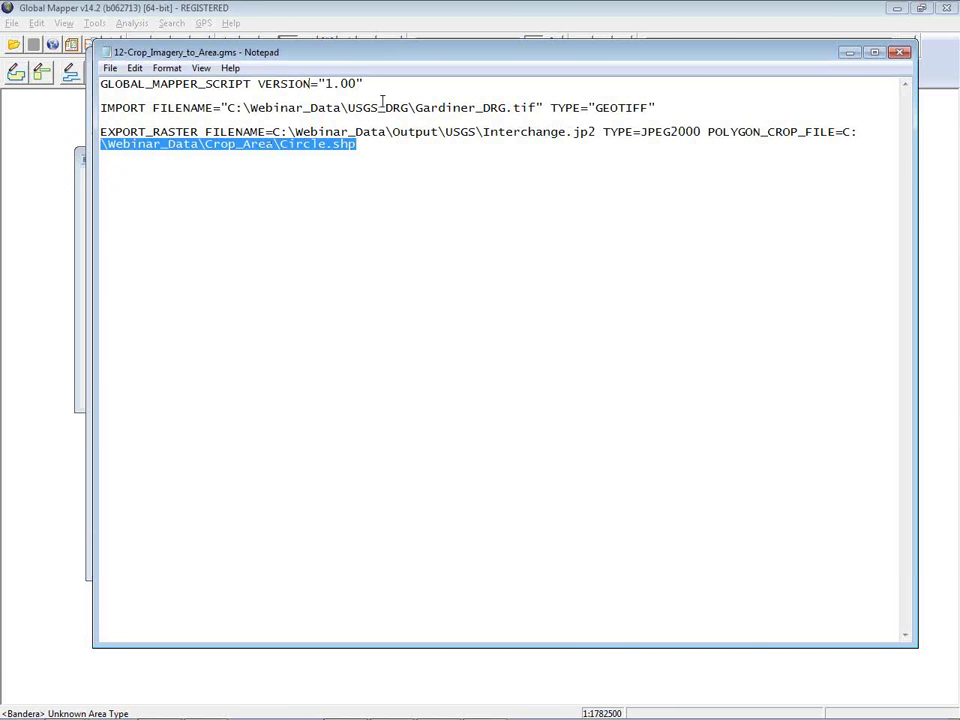
{"action": "left_click_drag", "start_coordinate": [282, 144], "coordinate": [356, 170]}
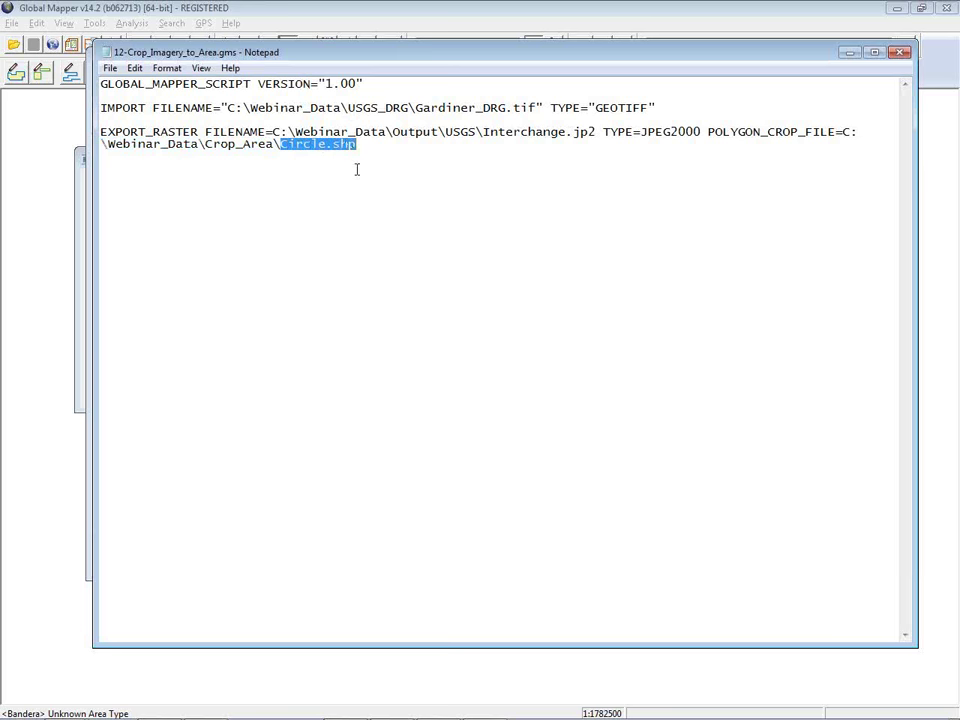
{"action": "left_click", "coordinate": [394, 229]}
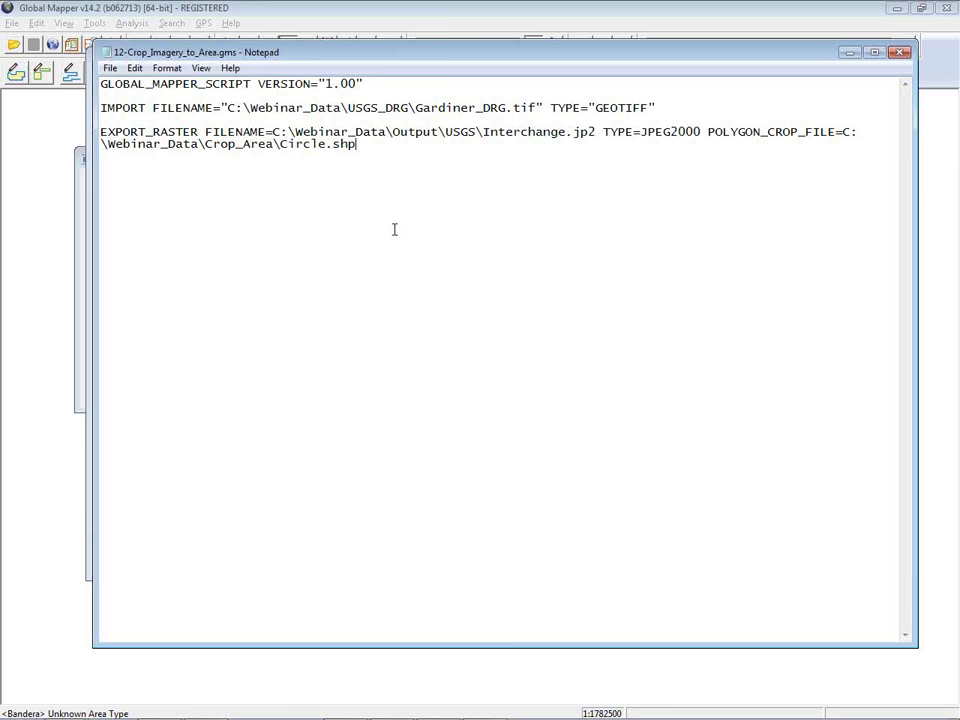
{"action": "left_click", "coordinate": [899, 56]}
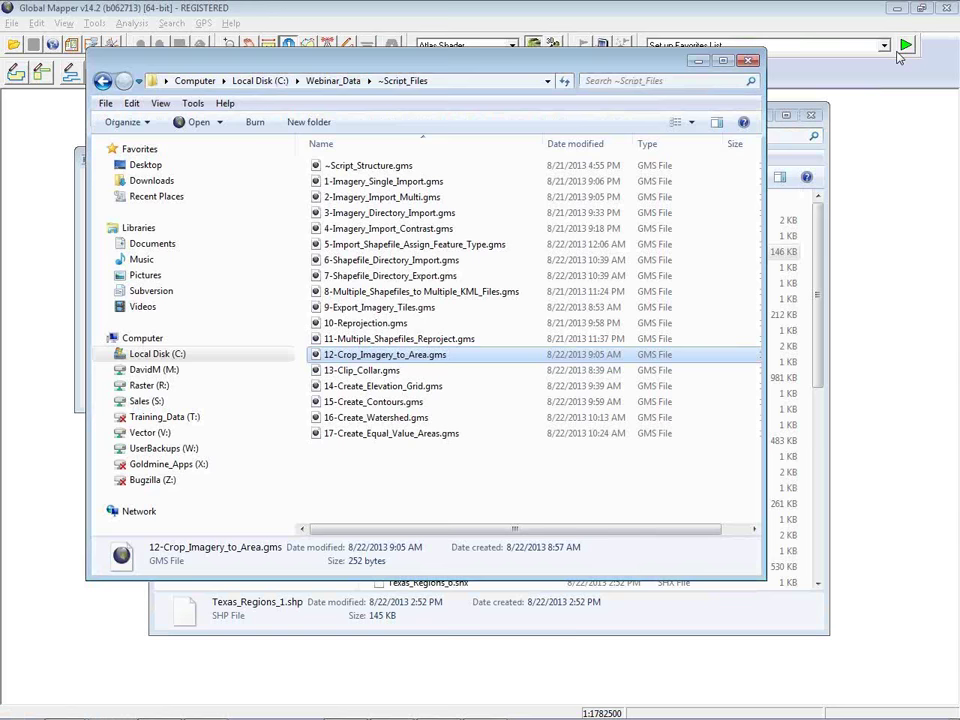
Switch to Global Mapper and load Gardiner_DRG.tif from the USGS_DRG folder in Webinar_Data.
{"action": "key", "text": "alt+Tab"}
{"action": "key", "text": "alt+Tab"}
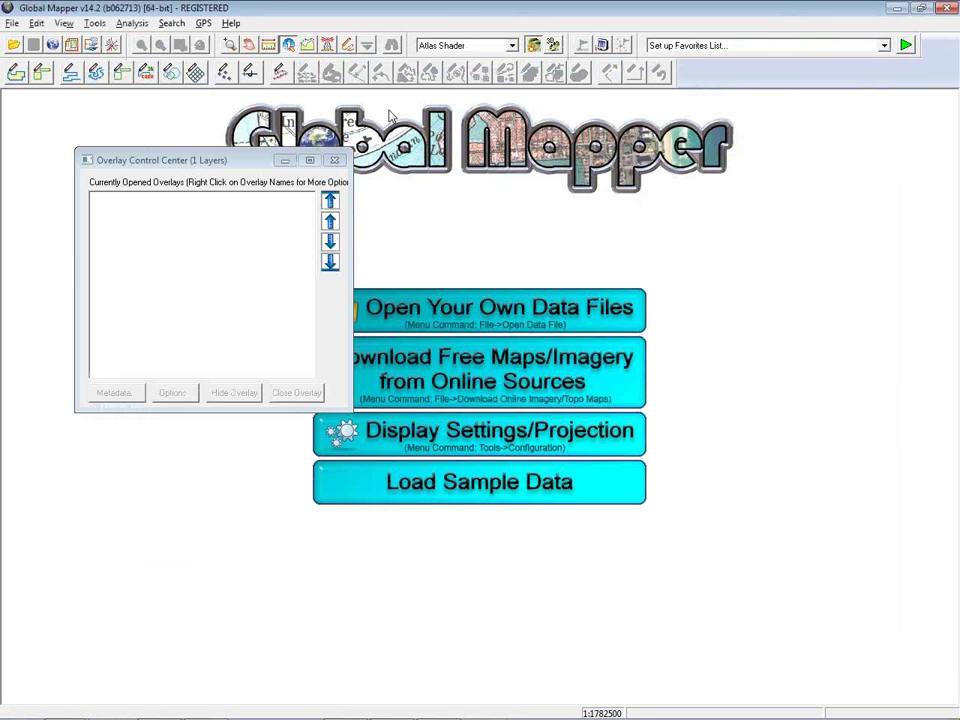
{"action": "left_click", "coordinate": [14, 44]}
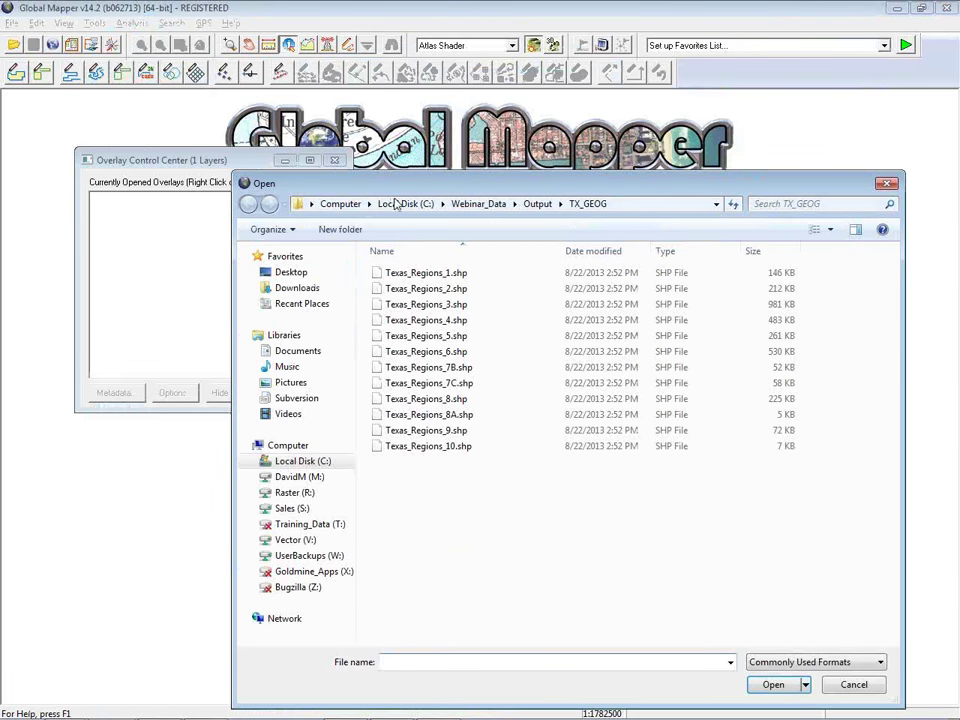
{"action": "left_click", "coordinate": [482, 205]}
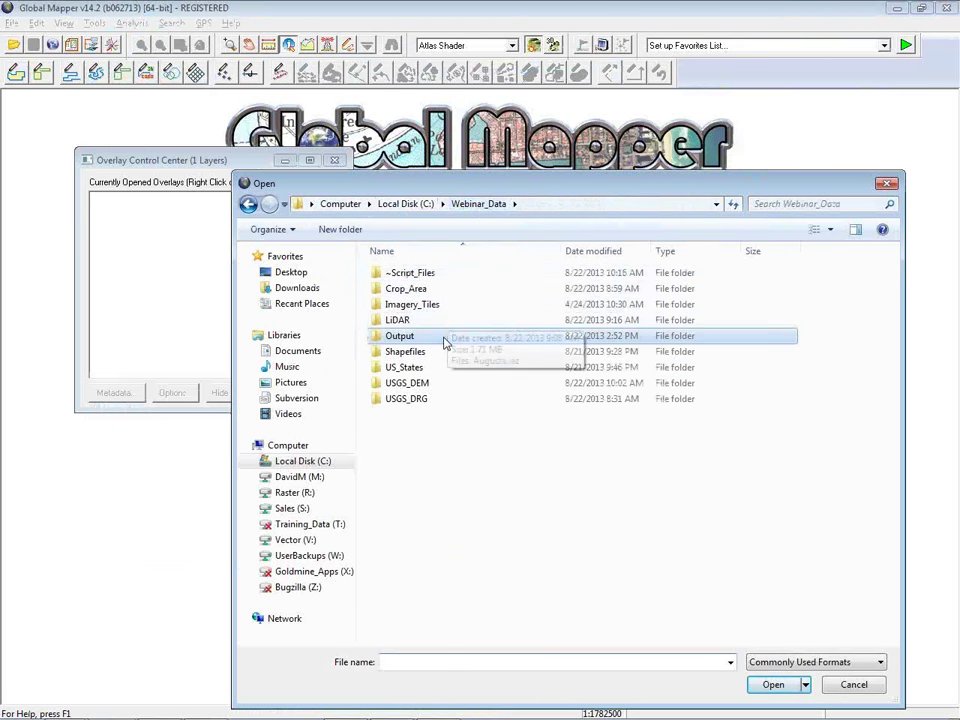
{"action": "double_click", "coordinate": [426, 399]}
{"action": "left_click", "coordinate": [437, 330]}
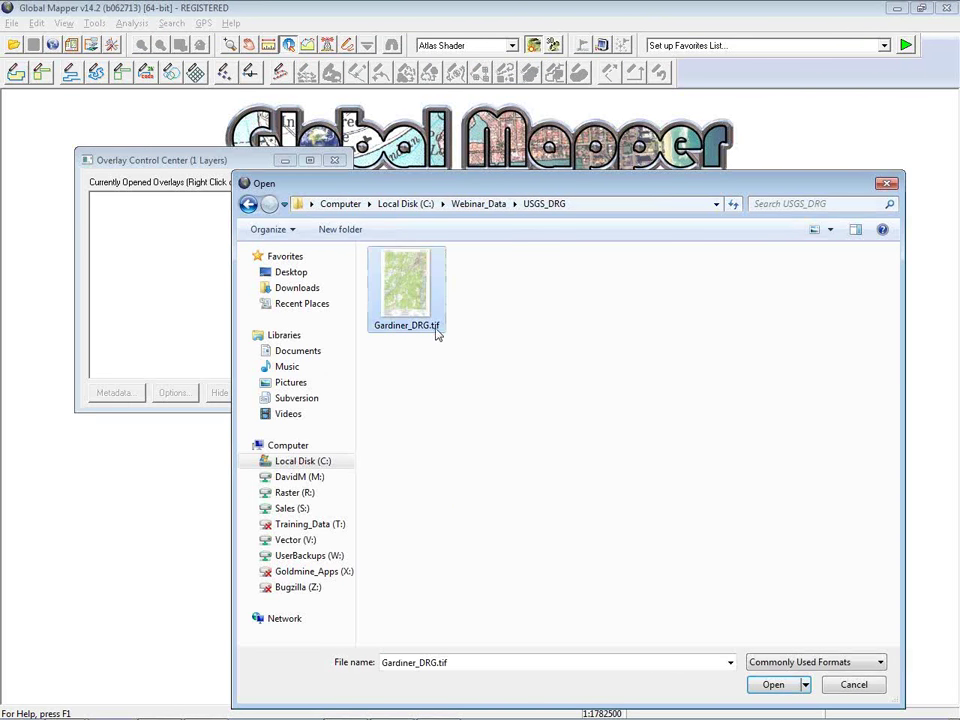
{"action": "left_click", "coordinate": [775, 685]}
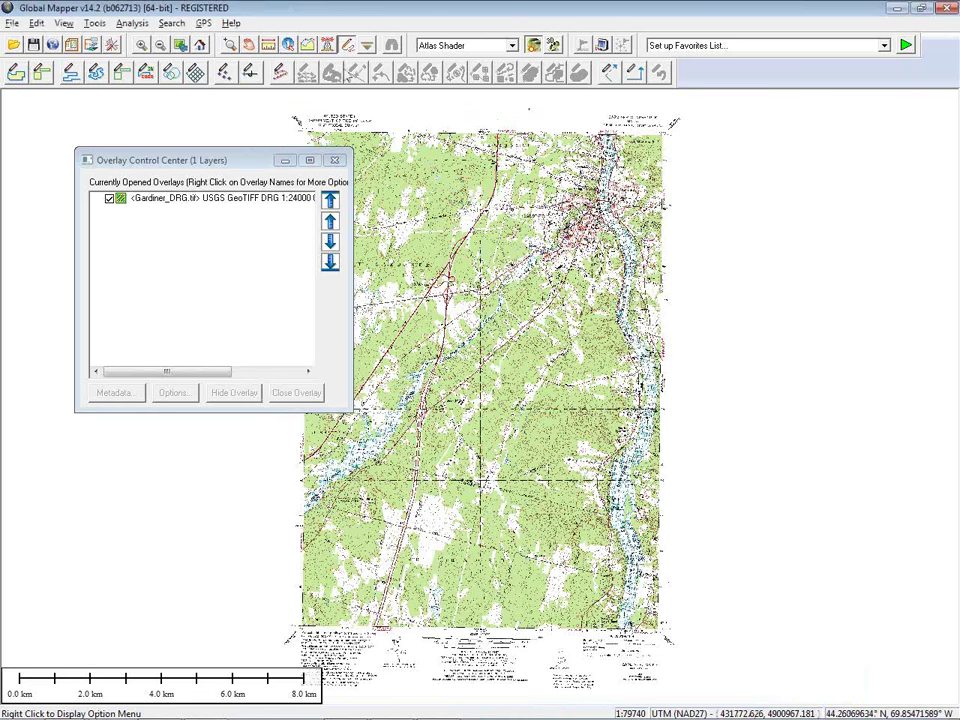
Inspect the southeastern part of the Gardiner topographic map and its collar up close, and unload the layer.
{"action": "left_click", "coordinate": [229, 45]}
{"action": "left_click_drag", "start_coordinate": [535, 561], "coordinate": [602, 595]}
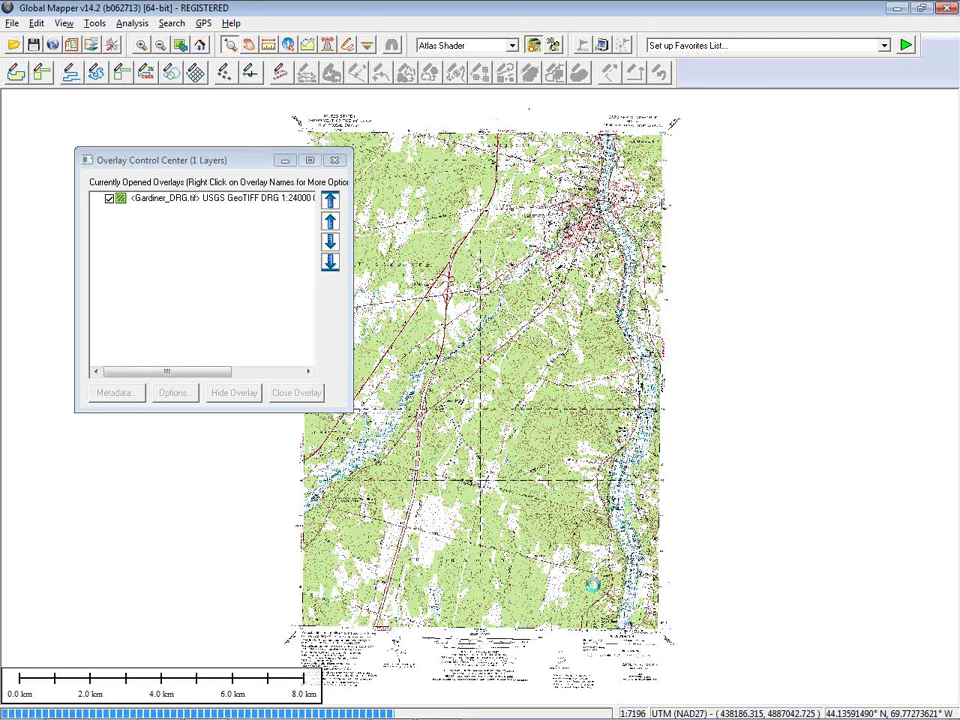
{"action": "scroll", "coordinate": [548, 252], "scroll_direction": "down", "scroll_amount": 4}
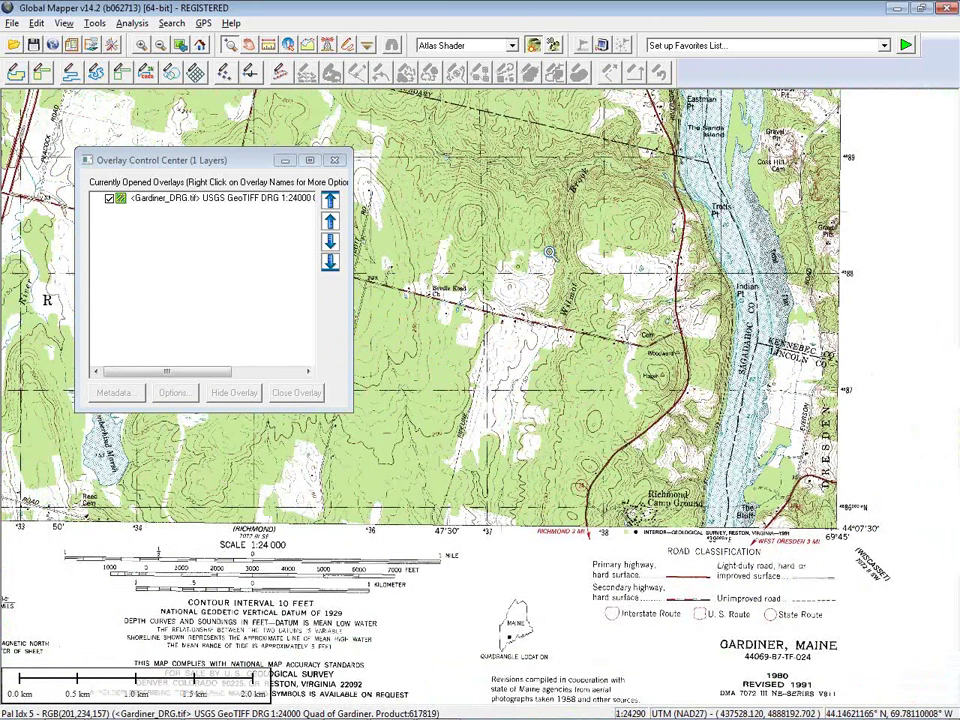
{"action": "key", "text": "ctrl+u"}
Return to the ~Script_Files folder and run 12-Crop_Imagery_to_Area.gms in Global Mapper.
{"action": "key", "text": "ctrl+alt+s"}
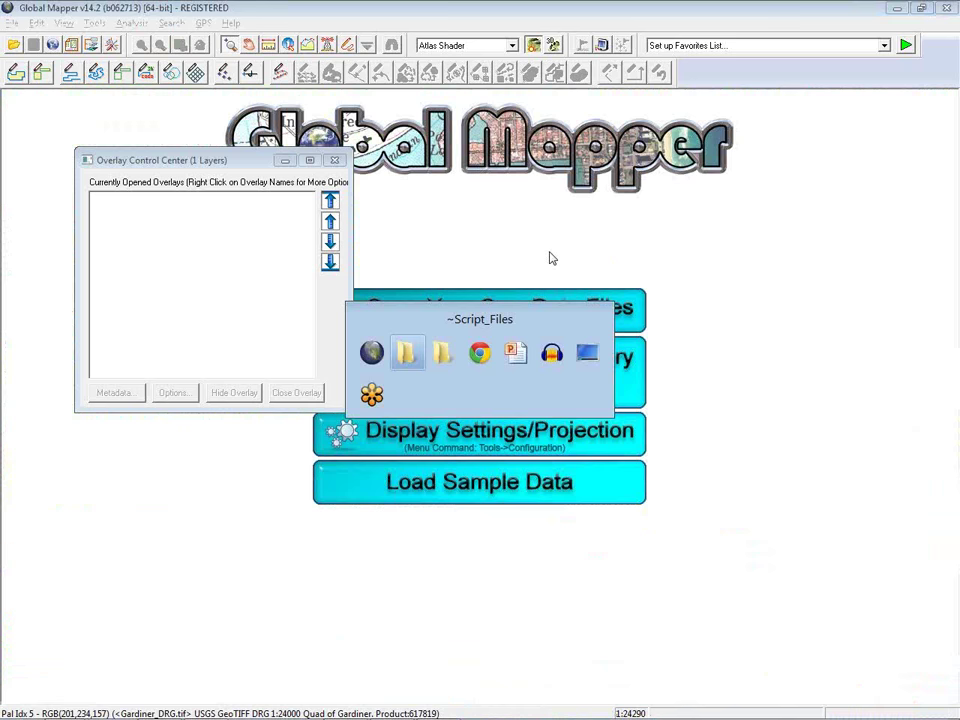
{"action": "key", "text": "Return"}
{"action": "double_click", "coordinate": [446, 360]}
Open the USGS folder inside Output and load Interchange.jp2 from it into Global Mapper.
{"action": "key", "text": "ctrl+alt+s"}
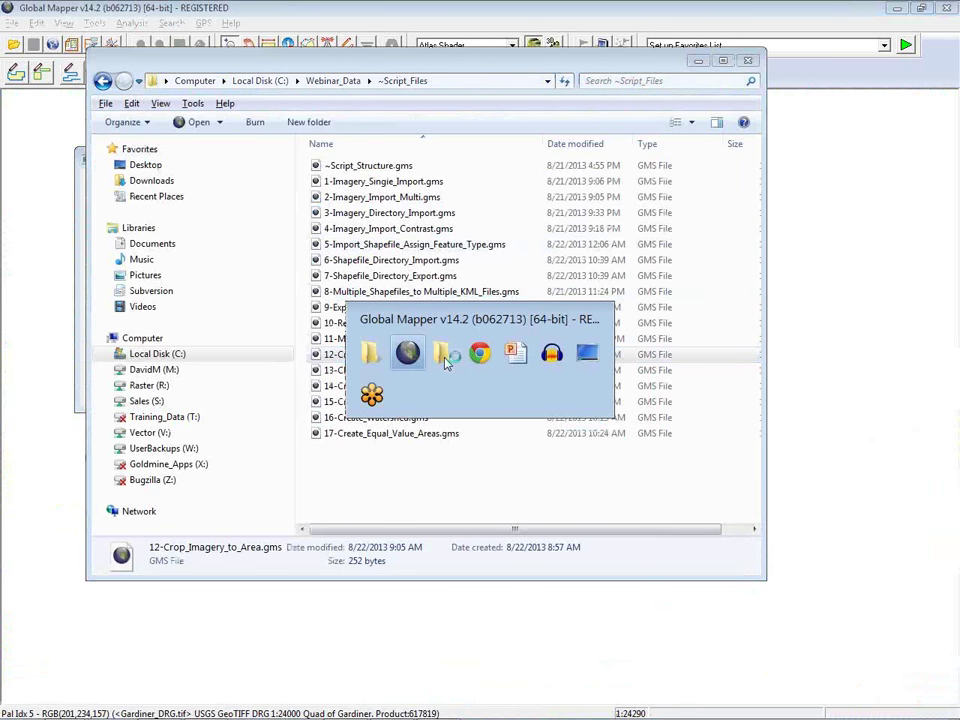
{"action": "left_click", "coordinate": [444, 355]}
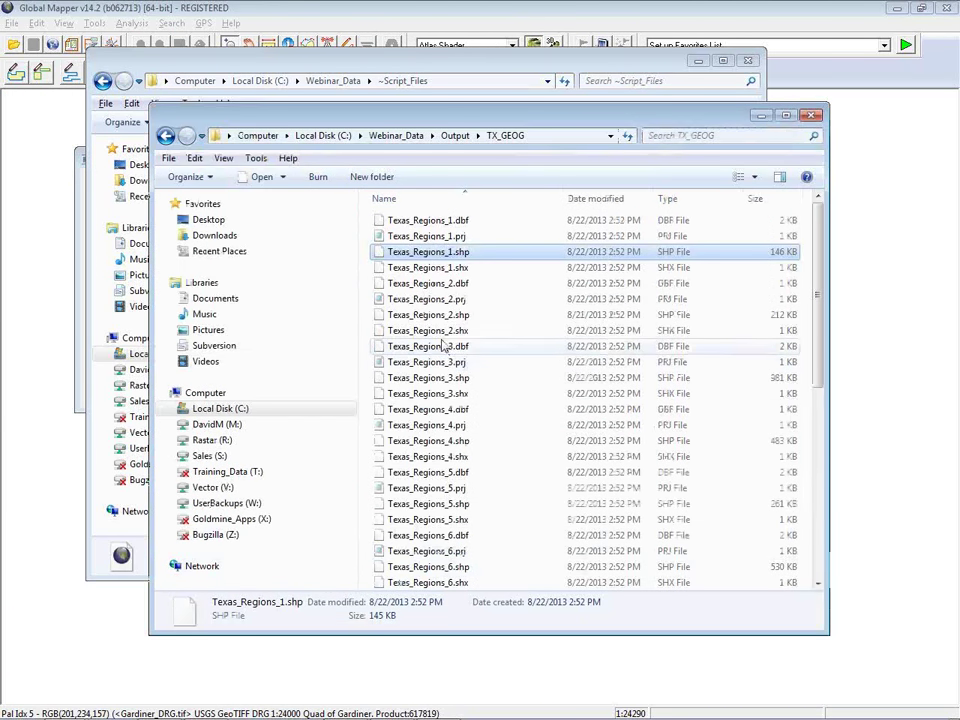
{"action": "left_click", "coordinate": [455, 136]}
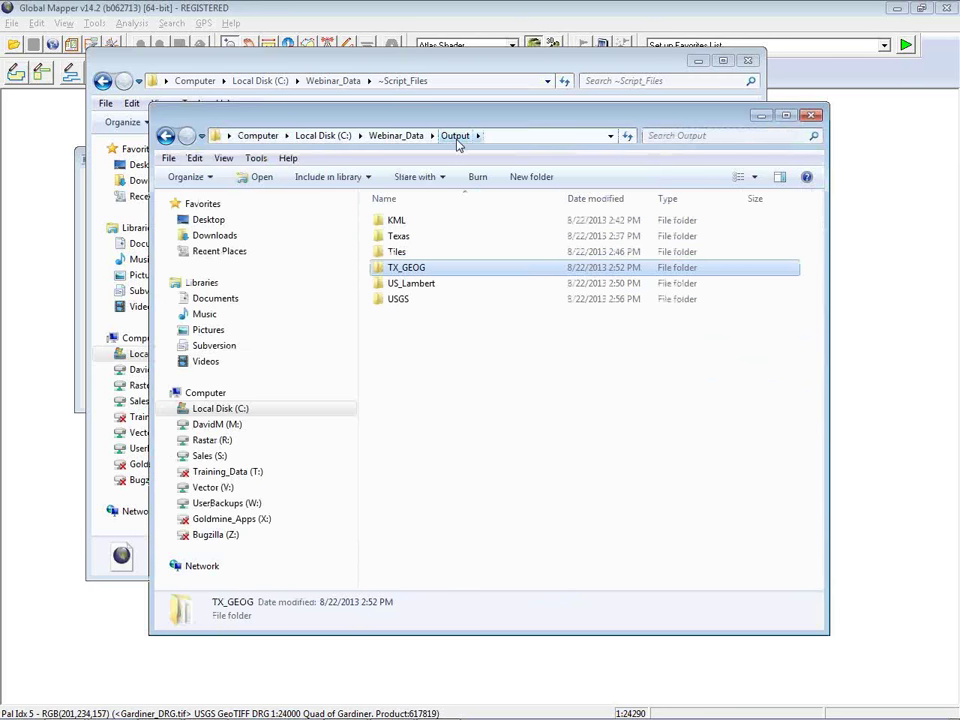
{"action": "left_click", "coordinate": [401, 300]}
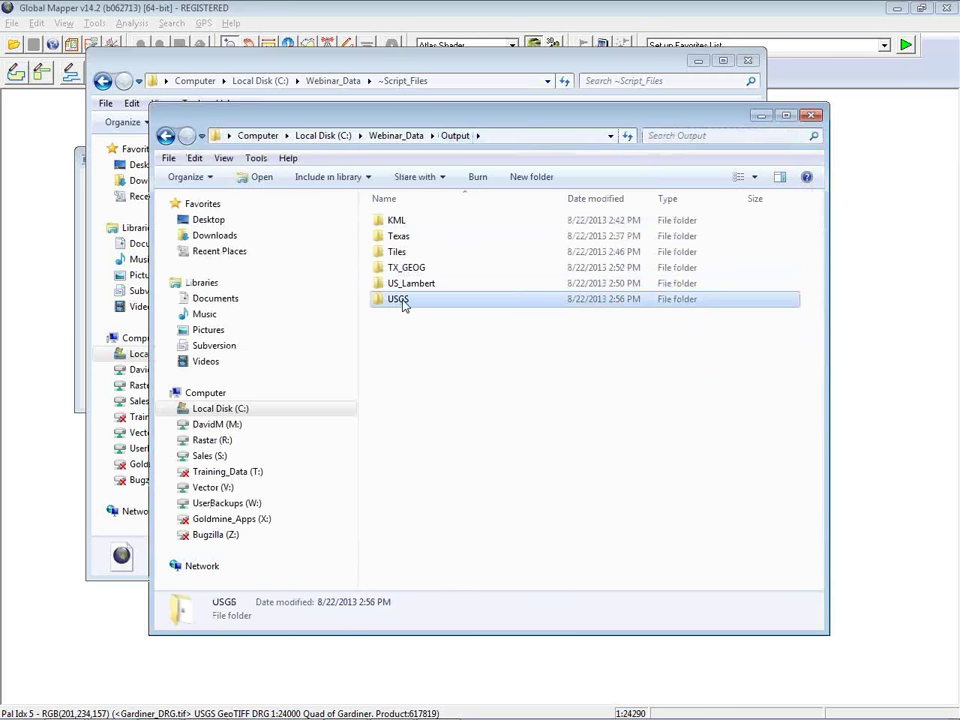
{"action": "double_click", "coordinate": [403, 305]}
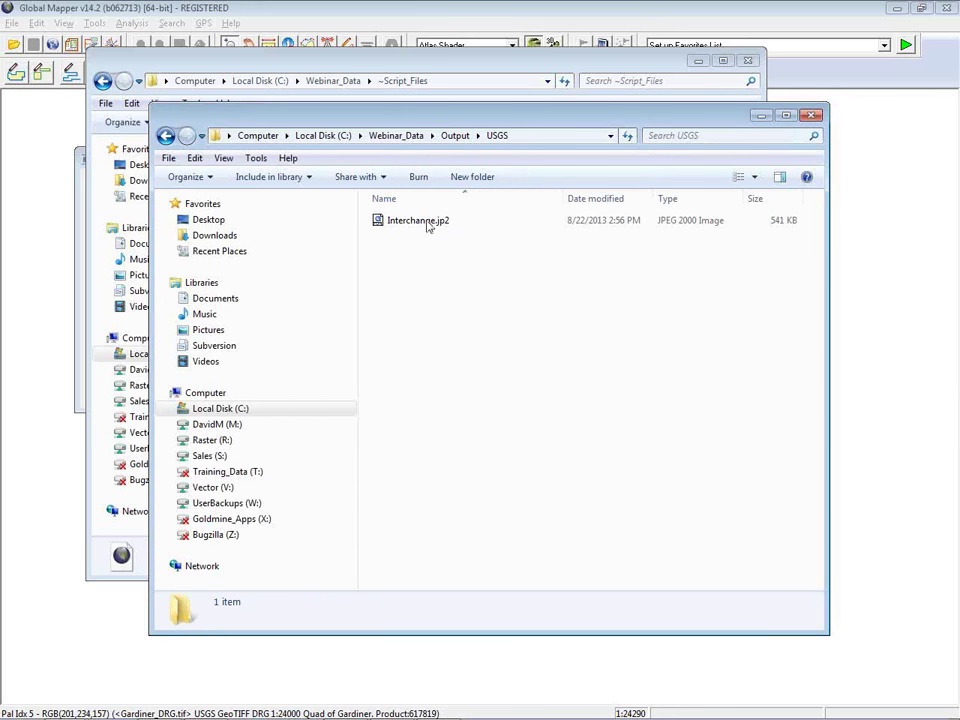
{"action": "left_click_drag", "start_coordinate": [426, 222], "coordinate": [54, 354]}
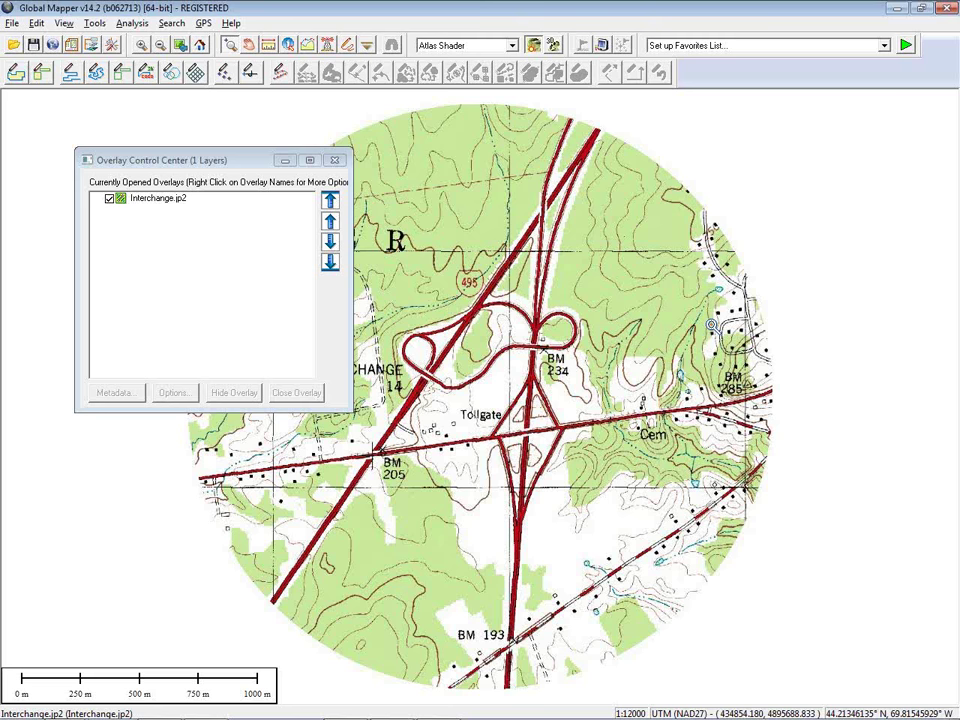
Unload the cropped image from Global Mapper and open 13-Clip_Collar.gms from the ~Script_Files folder in Notepad.
{"action": "key", "text": "ctrl+u"}
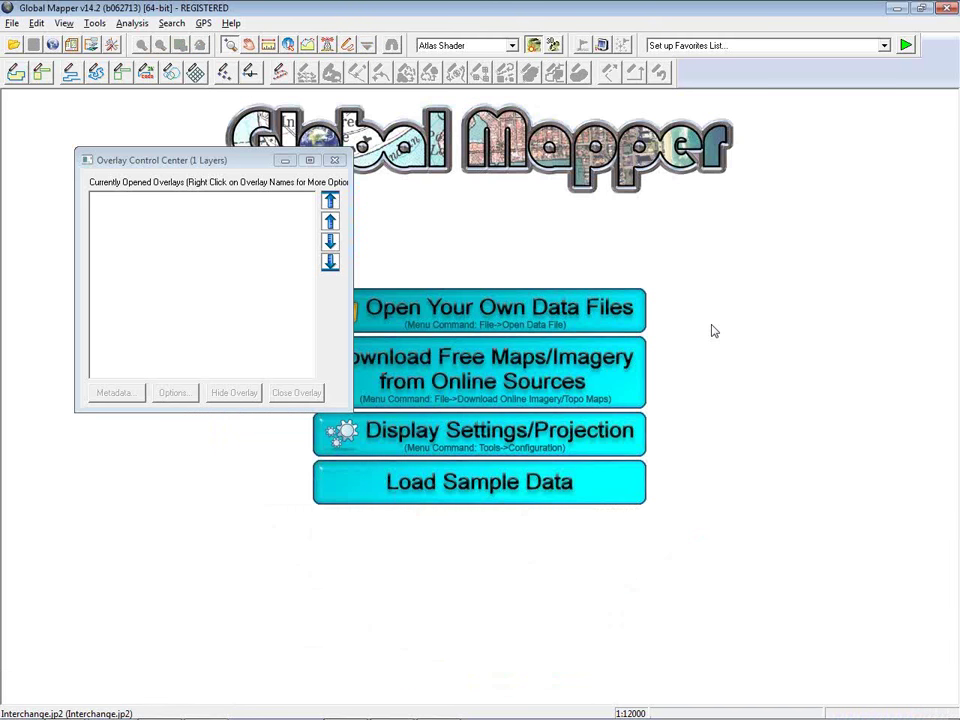
{"action": "key", "text": "ctrl+space"}
{"action": "key", "text": "Return"}
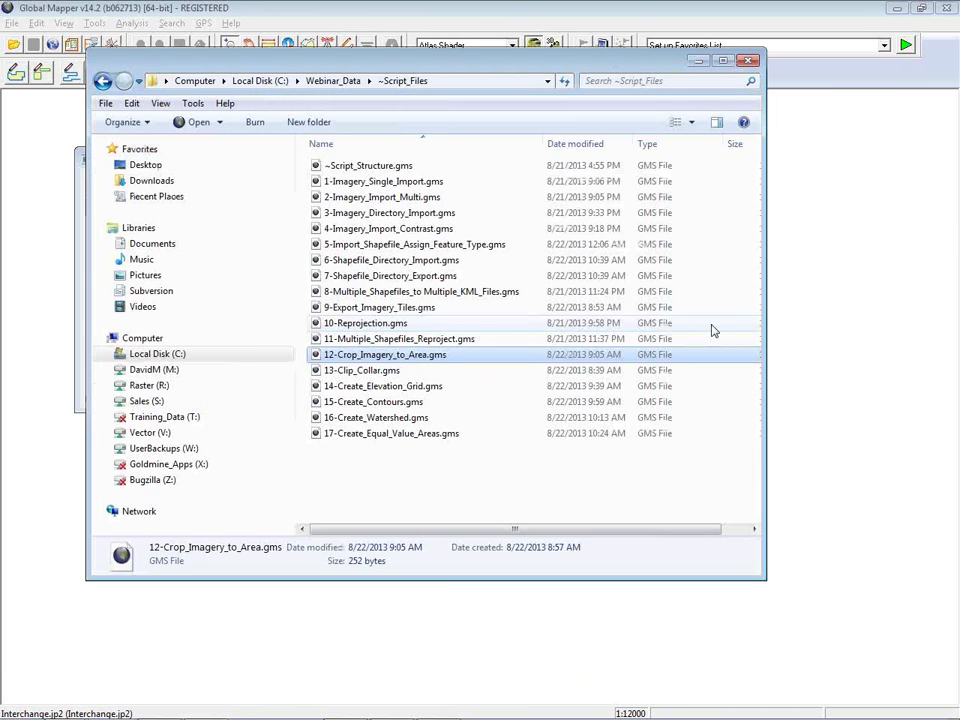
{"action": "left_click", "coordinate": [365, 372]}
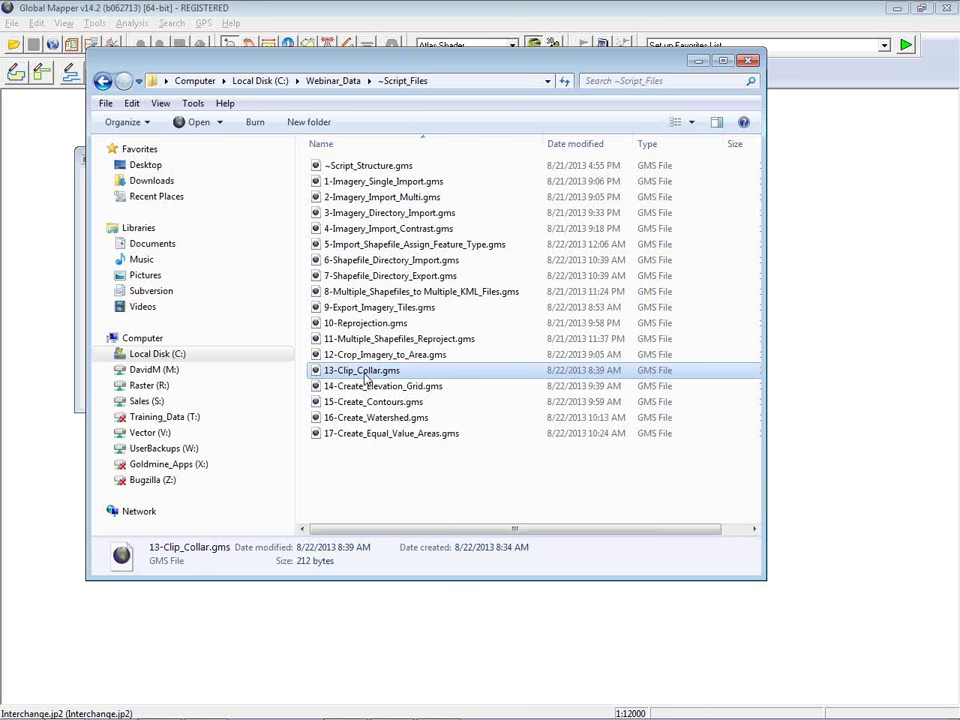
{"action": "right_click", "coordinate": [366, 375]}
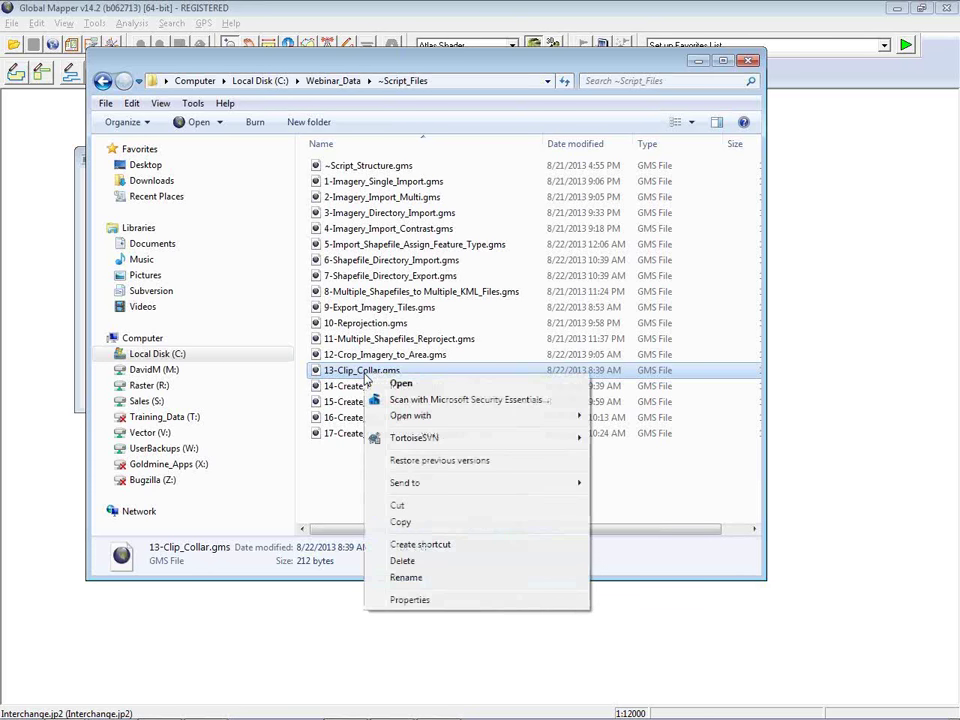
{"action": "mouse_move", "coordinate": [493, 415]}
{"action": "left_click", "coordinate": [622, 432]}
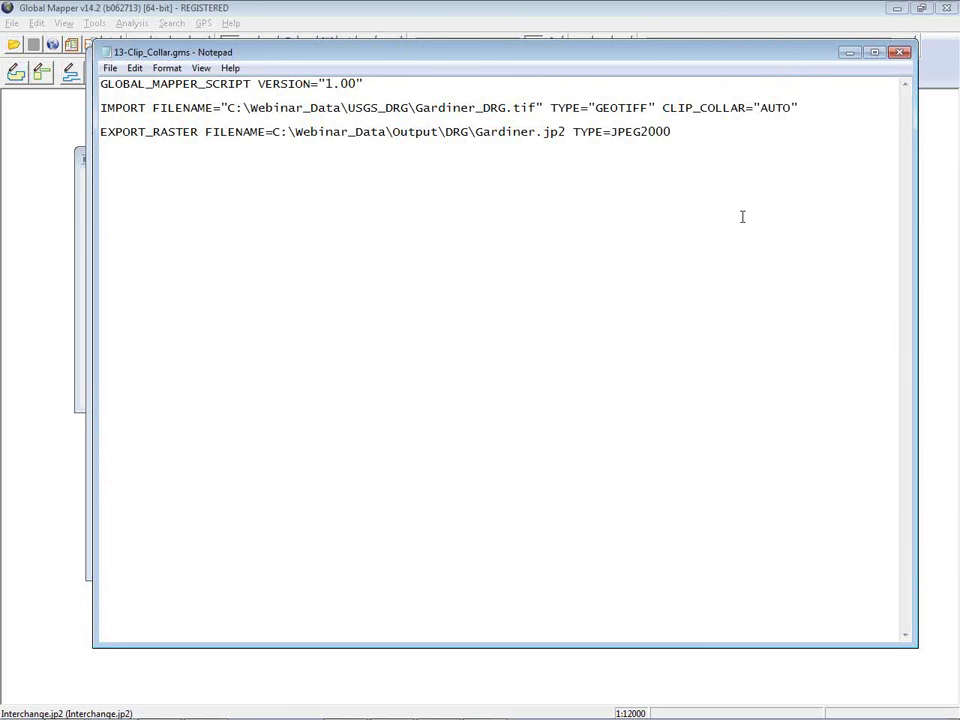
Review the CLIP_COLLAR="AUTO" parameter of the import line, close the script, and run 13-Clip_Collar.gms in Global Mapper.
{"action": "left_click_drag", "start_coordinate": [662, 107], "coordinate": [798, 107]}
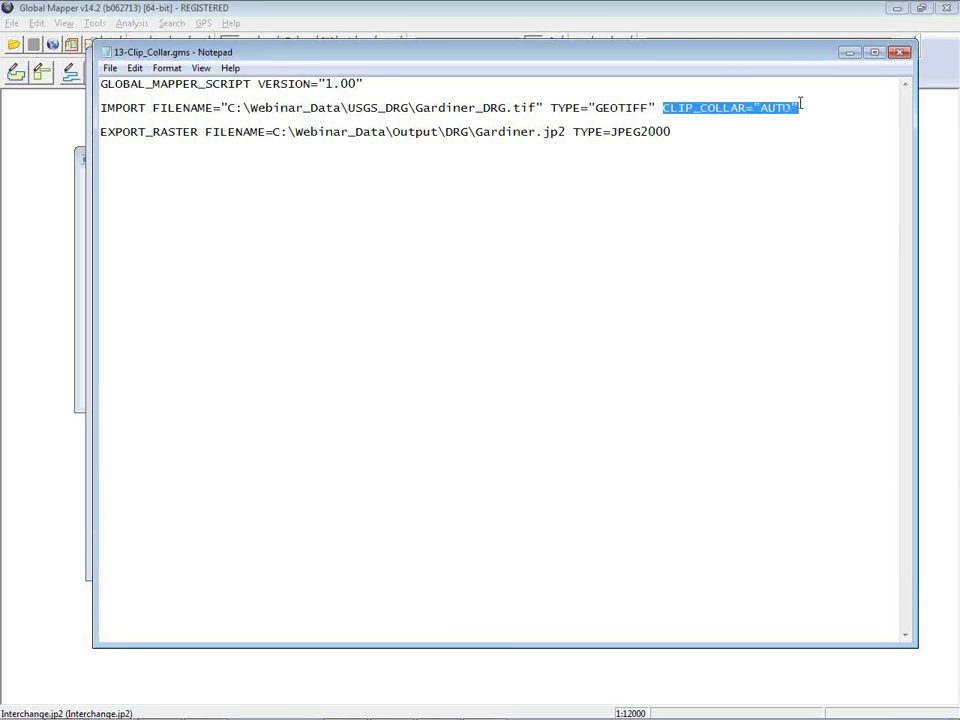
{"action": "left_click", "coordinate": [769, 270]}
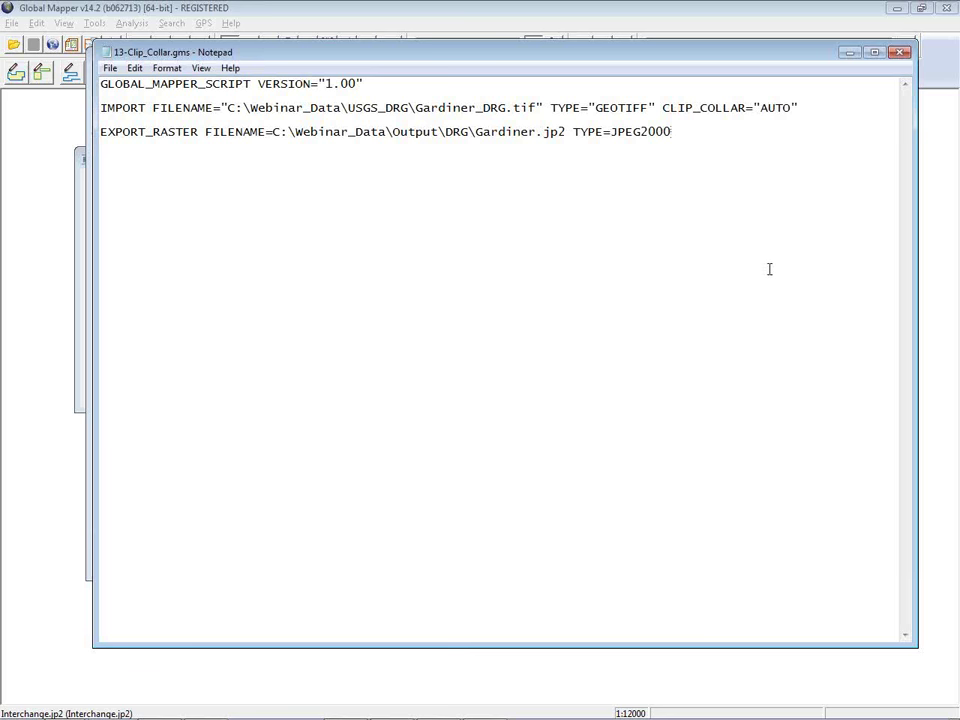
{"action": "key", "text": "alt+F4"}
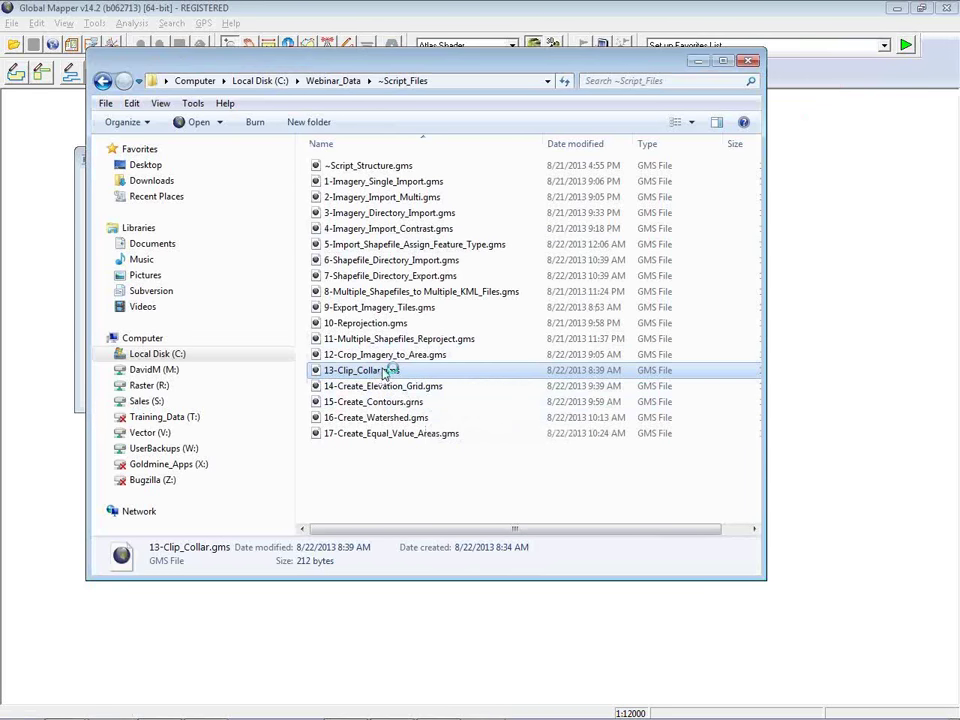
Open the DRG folder inside Output and load Gardiner.jp2 from it into Global Mapper.
{"action": "key", "text": "alt+Tab"}
{"action": "key", "text": "alt+Tab"}
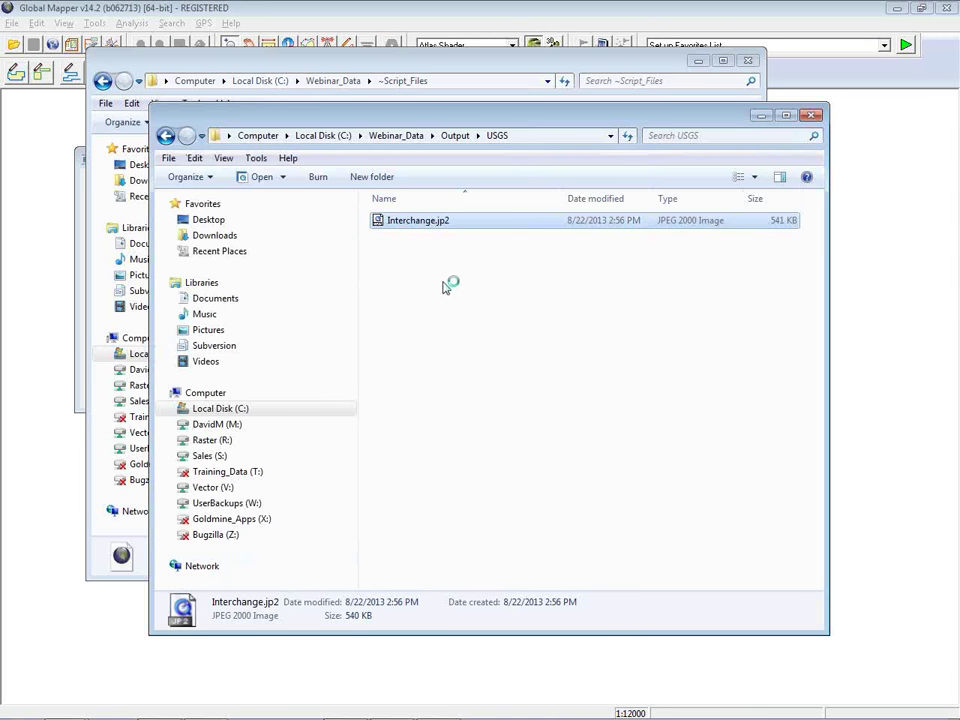
{"action": "left_click", "coordinate": [455, 135]}
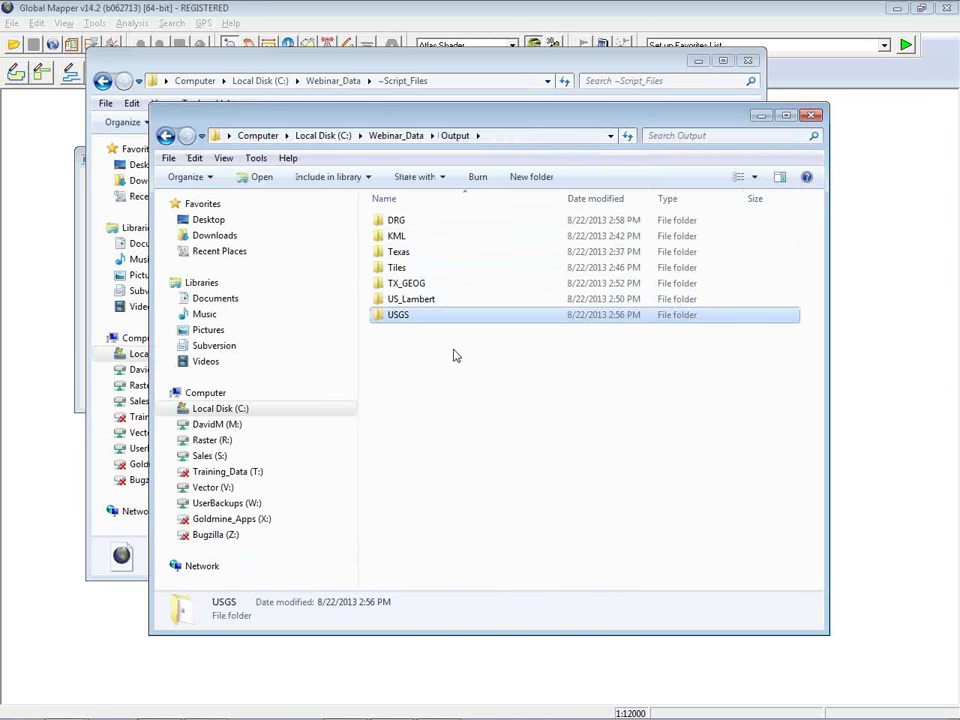
{"action": "double_click", "coordinate": [407, 224]}
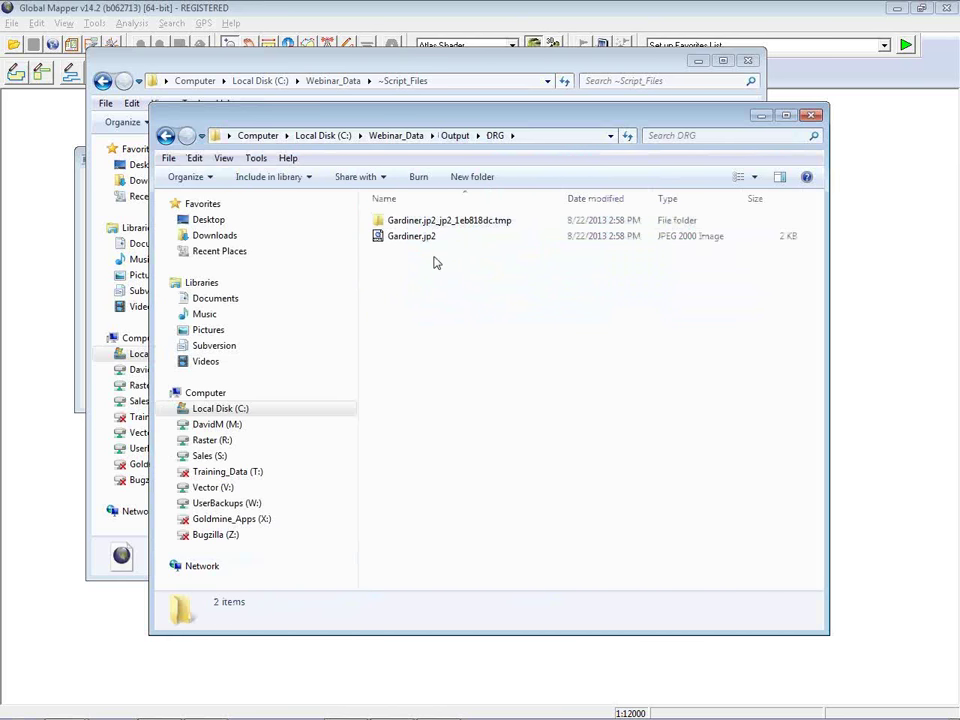
{"action": "left_click", "coordinate": [435, 240]}
{"action": "left_click_drag", "start_coordinate": [435, 242], "coordinate": [60, 343]}
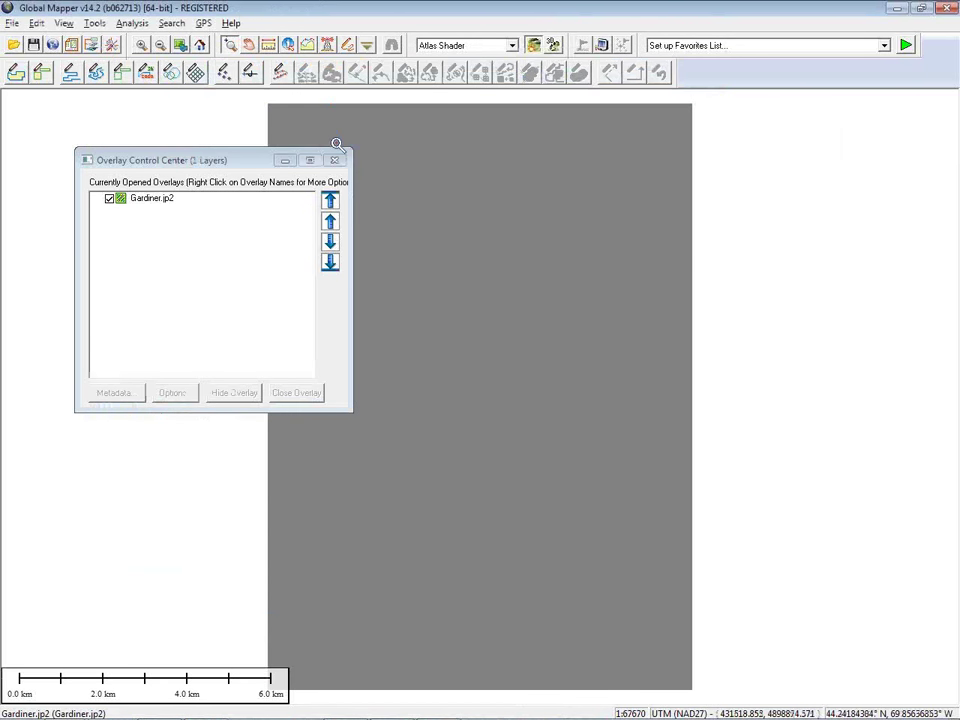
Unload the blank gray Gardiner layer and load Gardiner.jp2 again from the DRG folder.
{"action": "key", "text": "alt+Tab"}
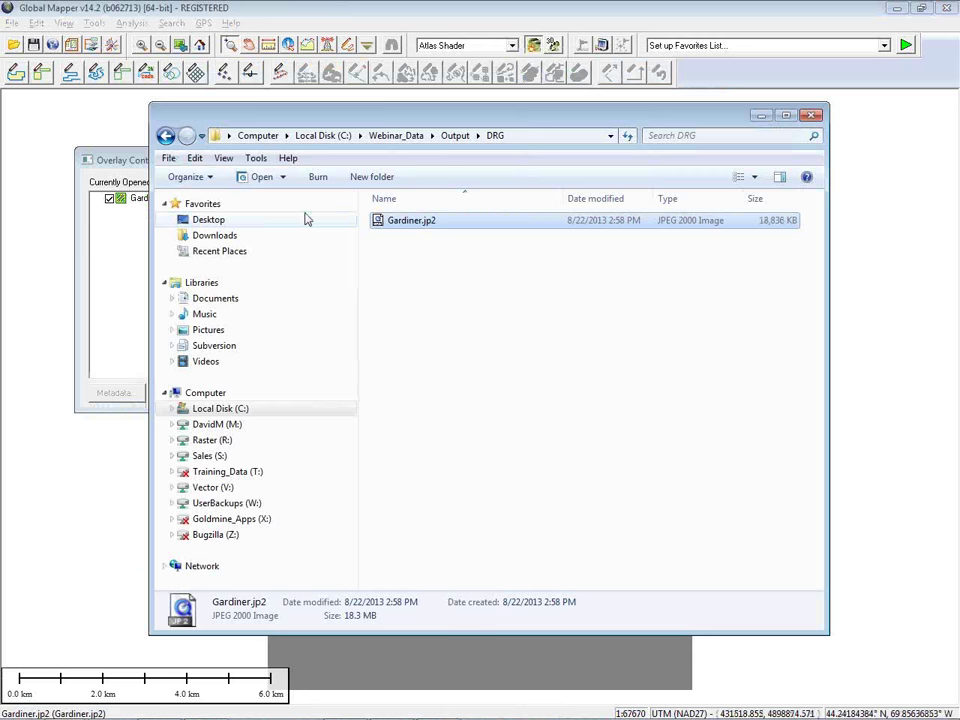
{"action": "key", "text": "alt+Tab"}
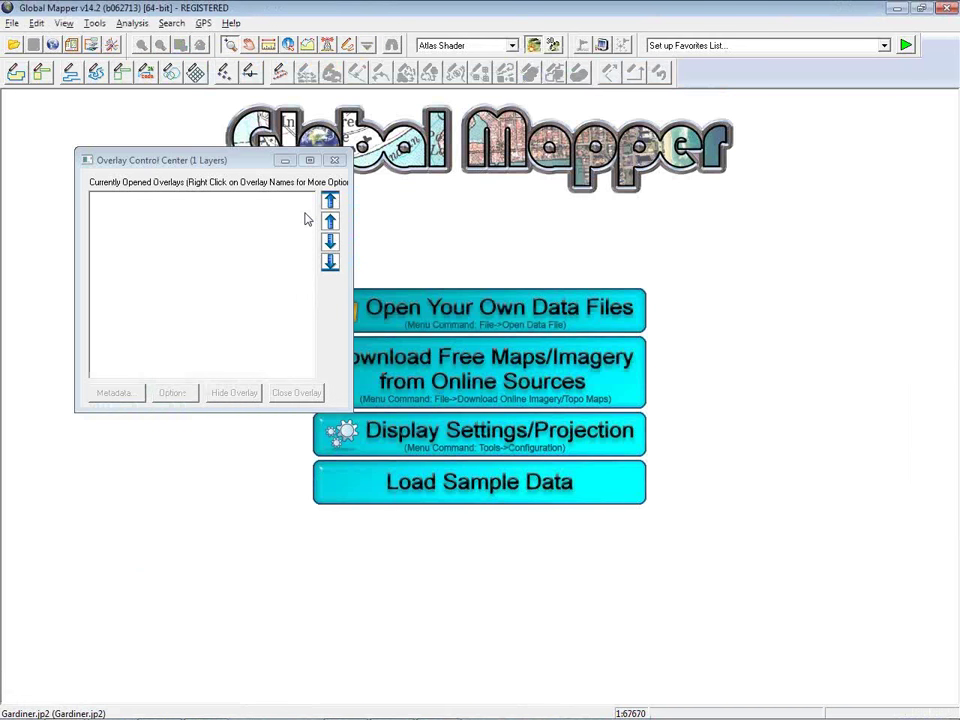
{"action": "key", "text": "alt+Tab"}
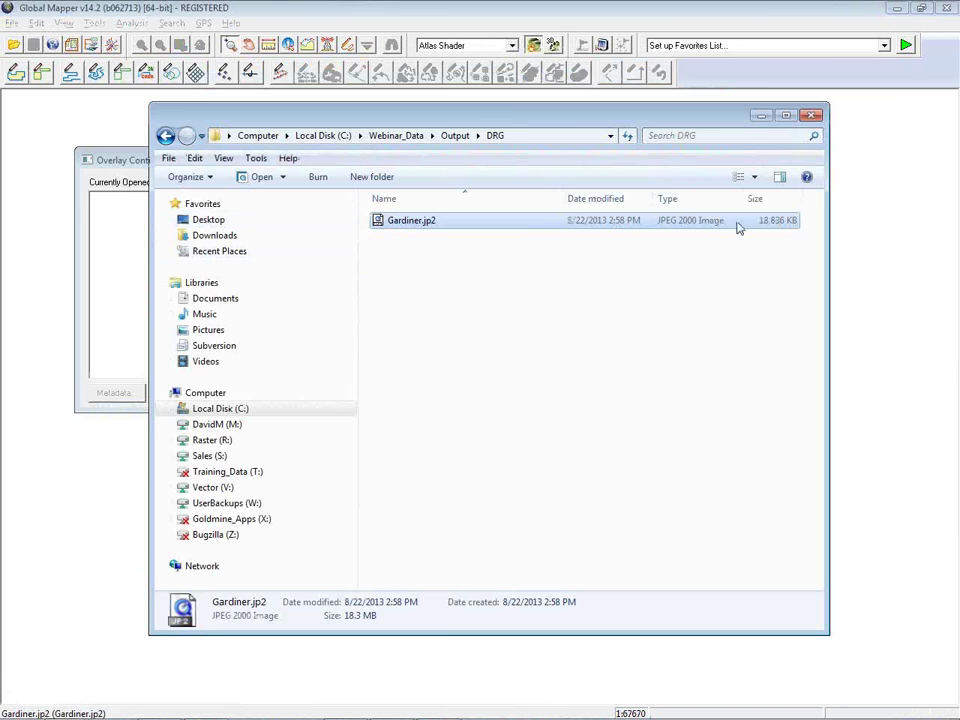
{"action": "mouse_move", "coordinate": [474, 229]}
{"action": "left_mouse_down"}
{"action": "mouse_move", "coordinate": [467, 223]}
{"action": "mouse_move", "coordinate": [103, 340]}
{"action": "mouse_move", "coordinate": [47, 369]}
{"action": "left_mouse_up"}
{"action": "left_click", "coordinate": [325, 35]}
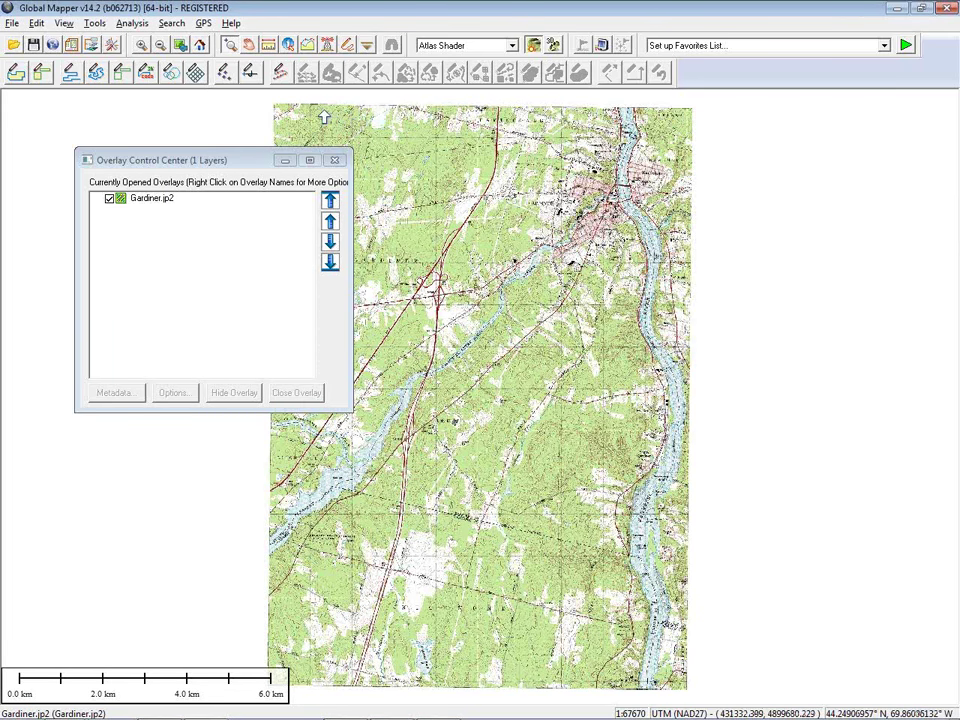
Unload the clipped Gardiner map and open 14-Create_Elevation_Grid.gms from the ~Script_Files folder in Notepad.
{"action": "key", "text": "ctrl+u"}
{"action": "key", "text": "Right"}
{"action": "key", "text": "Return"}
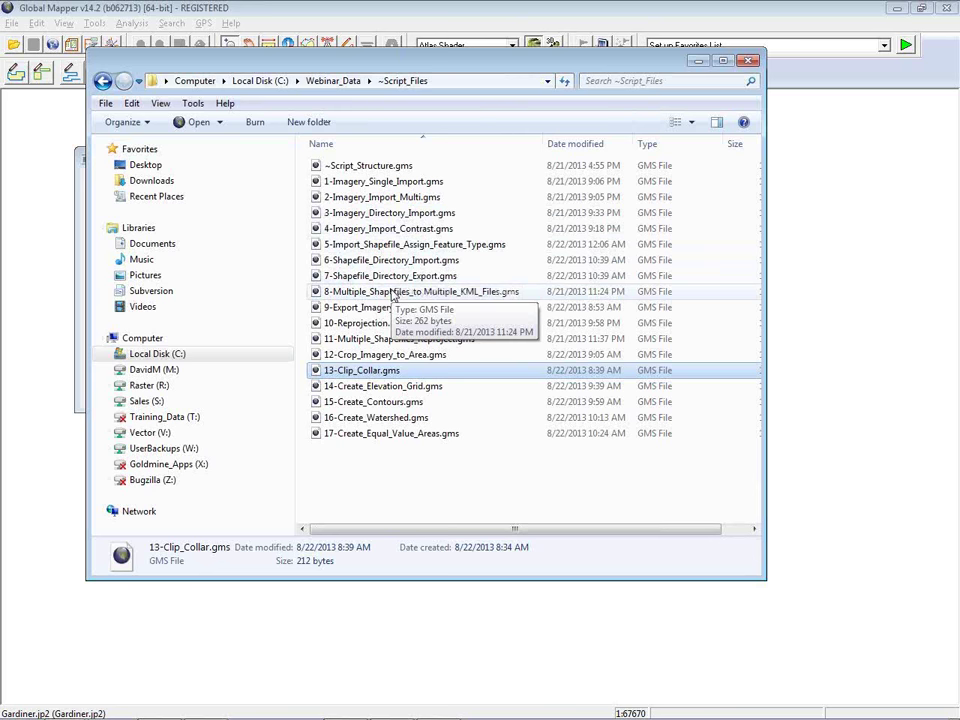
{"action": "left_click", "coordinate": [409, 387]}
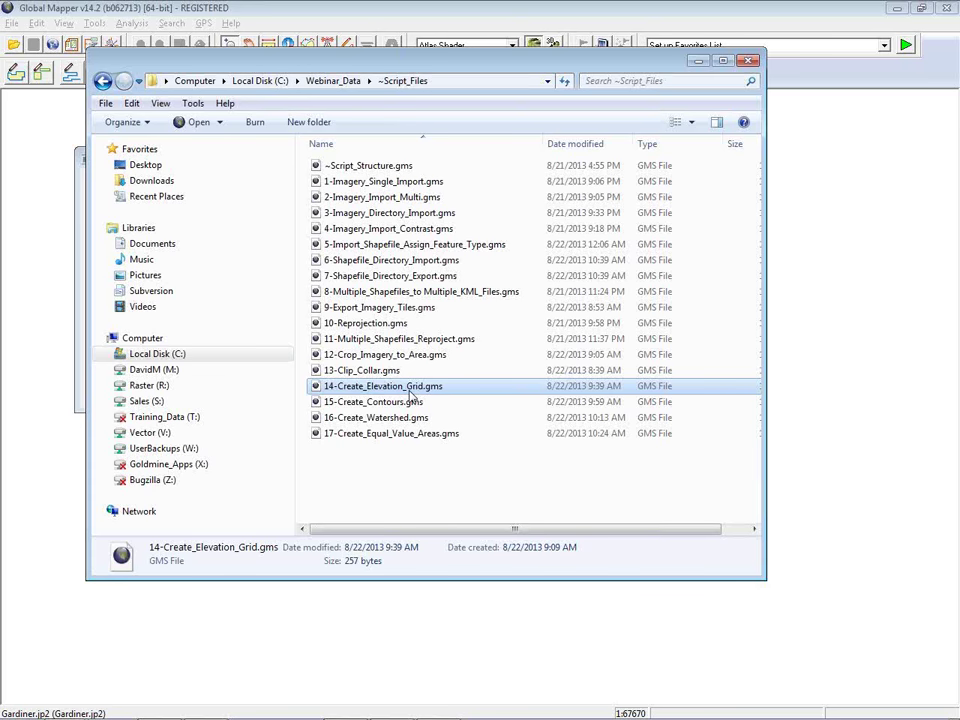
{"action": "right_click", "coordinate": [409, 394]}
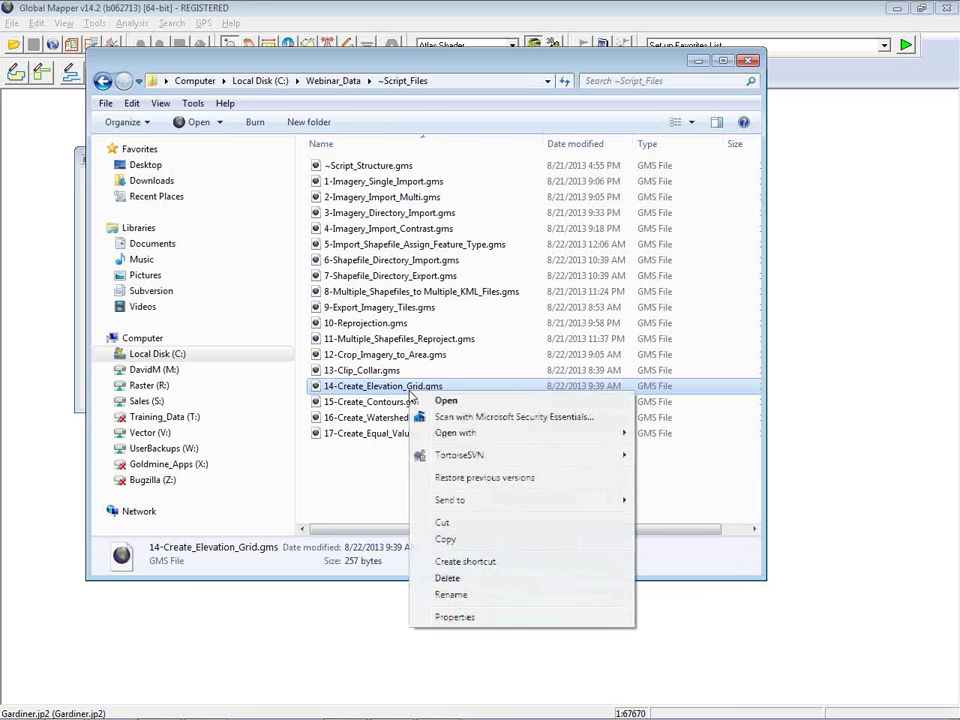
{"action": "mouse_move", "coordinate": [499, 440]}
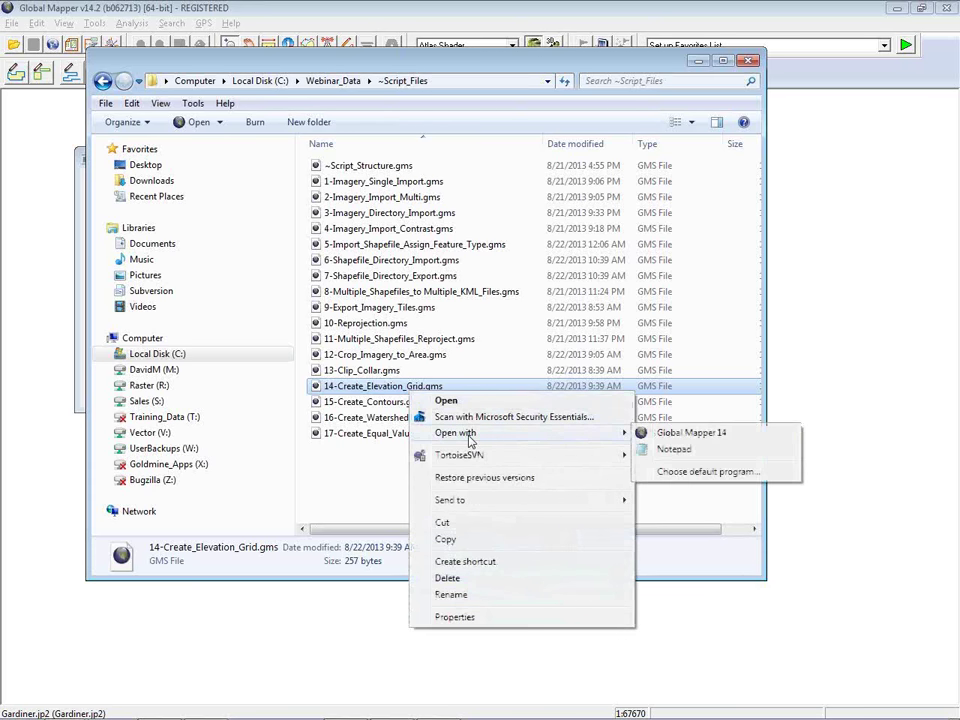
{"action": "left_click", "coordinate": [676, 449]}
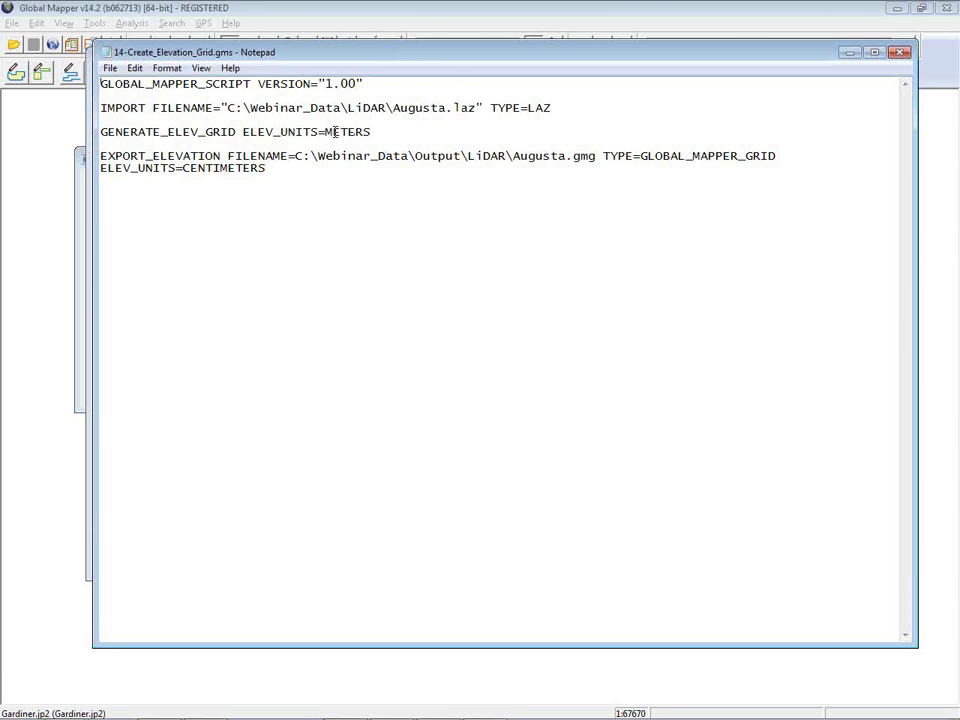
Review the GENERATE_ELEV_GRID command, its ELEV_UNITS=METERS parameter and the gmg export line in the script, and close it.
{"action": "left_click", "coordinate": [101, 131]}
{"action": "left_click_drag", "start_coordinate": [102, 131], "coordinate": [234, 131]}
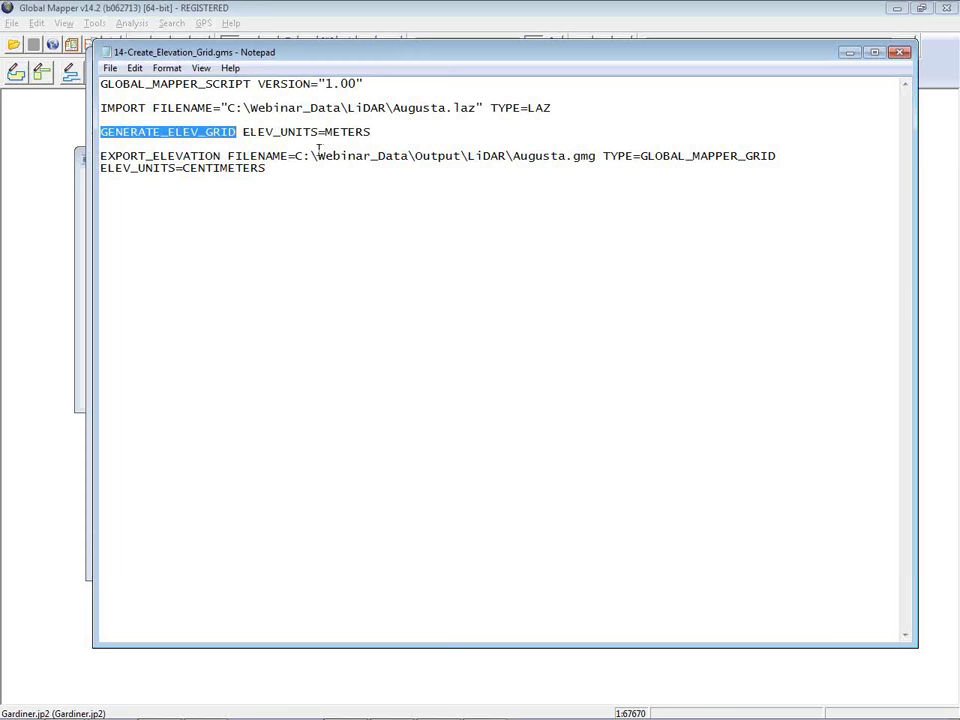
{"action": "left_click_drag", "start_coordinate": [372, 132], "coordinate": [242, 131]}
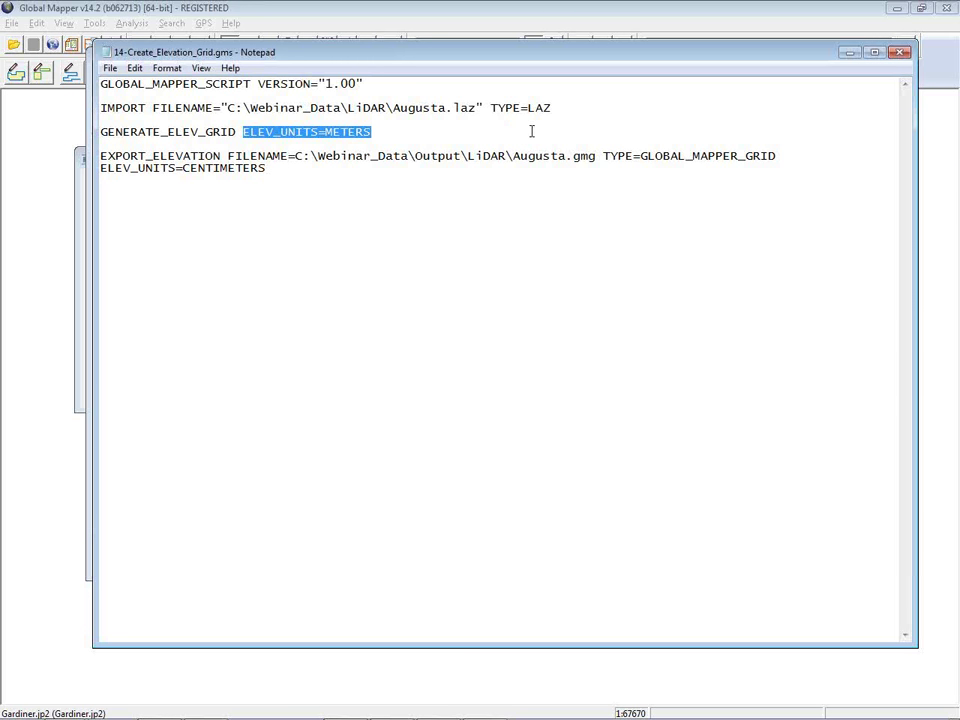
{"action": "left_click", "coordinate": [597, 156]}
{"action": "key", "text": "shift+Left"}
{"action": "key", "text": "shift+Left"}
{"action": "key", "text": "shift+Left"}
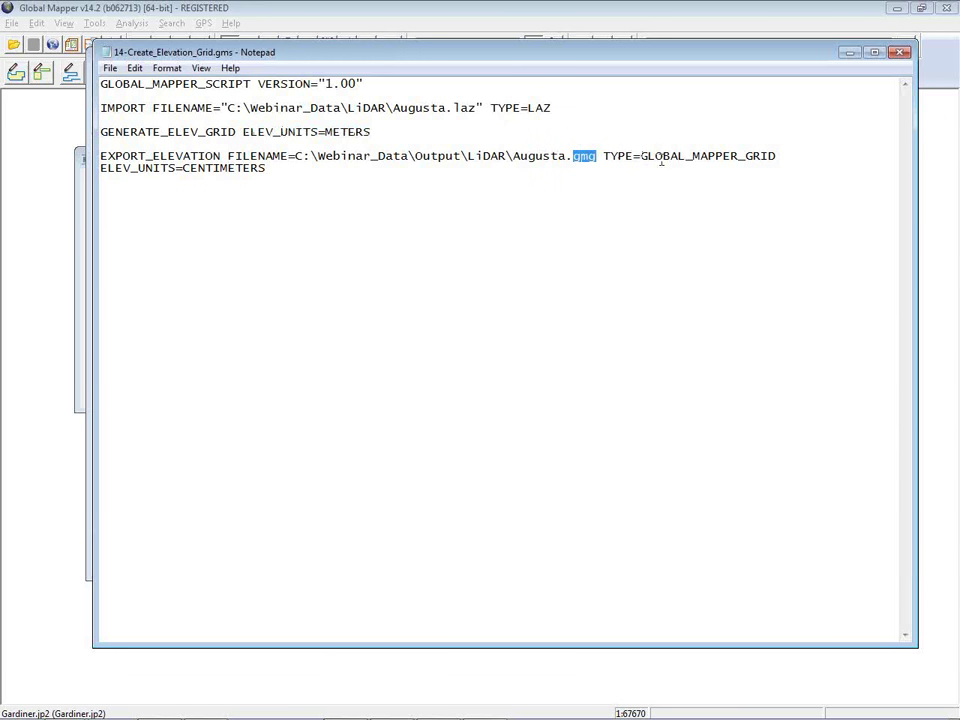
{"action": "left_click", "coordinate": [279, 169]}
{"action": "double_click", "coordinate": [279, 169]}
{"action": "key", "text": "Delete"}
{"action": "left_click", "coordinate": [899, 53]}
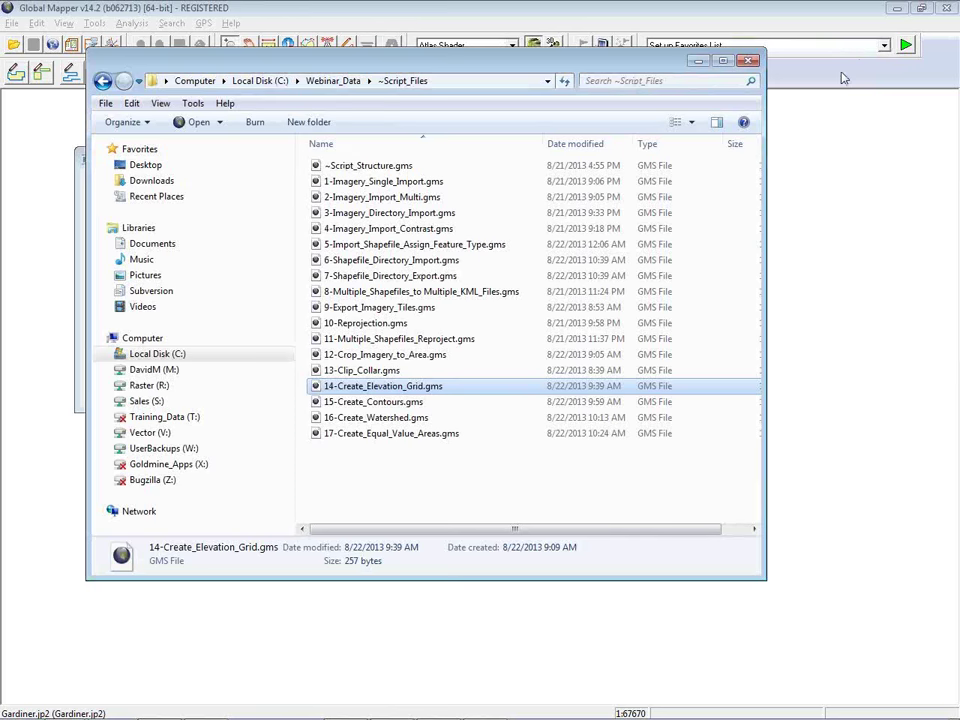
Check the Global Mapper workspace, return to the ~Script_Files folder and run 14-Create_Elevation_Grid.gms.
{"action": "key", "text": "alt+Tab"}
{"action": "key", "text": "Tab"}
{"action": "key", "text": "Tab"}
{"action": "key", "text": "Tab"}
{"action": "key", "text": "Tab"}
{"action": "key", "text": "Tab"}
{"action": "key", "text": "Tab"}
{"action": "key", "text": "Tab"}
{"action": "key", "text": "Tab"}
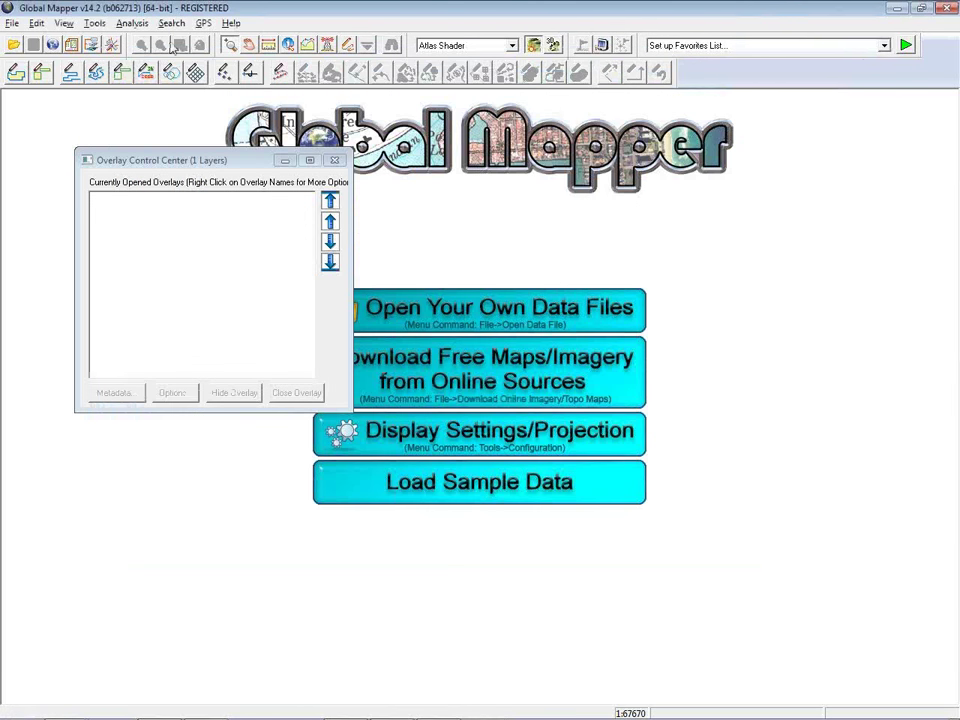
{"action": "key", "text": "alt+Tab"}
{"action": "key", "text": "Tab"}
{"action": "key", "text": "alt+Tab"}
{"action": "key", "text": "Tab"}
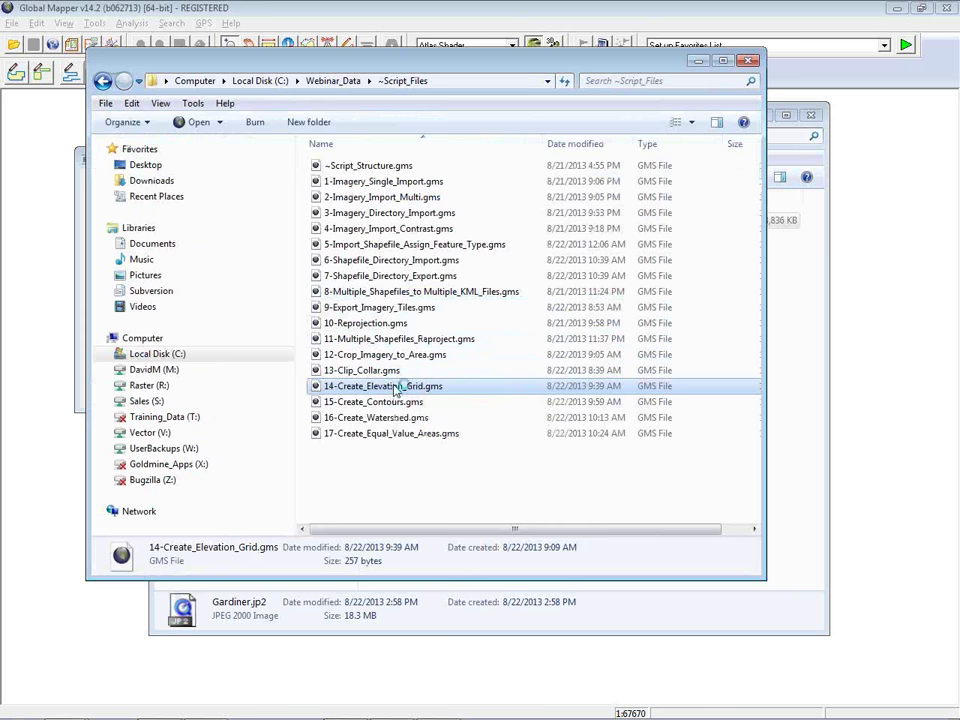
Open the LiDAR folder inside Output and load Augusta.gmg from it into Global Mapper.
{"action": "key", "text": "alt+Tab"}
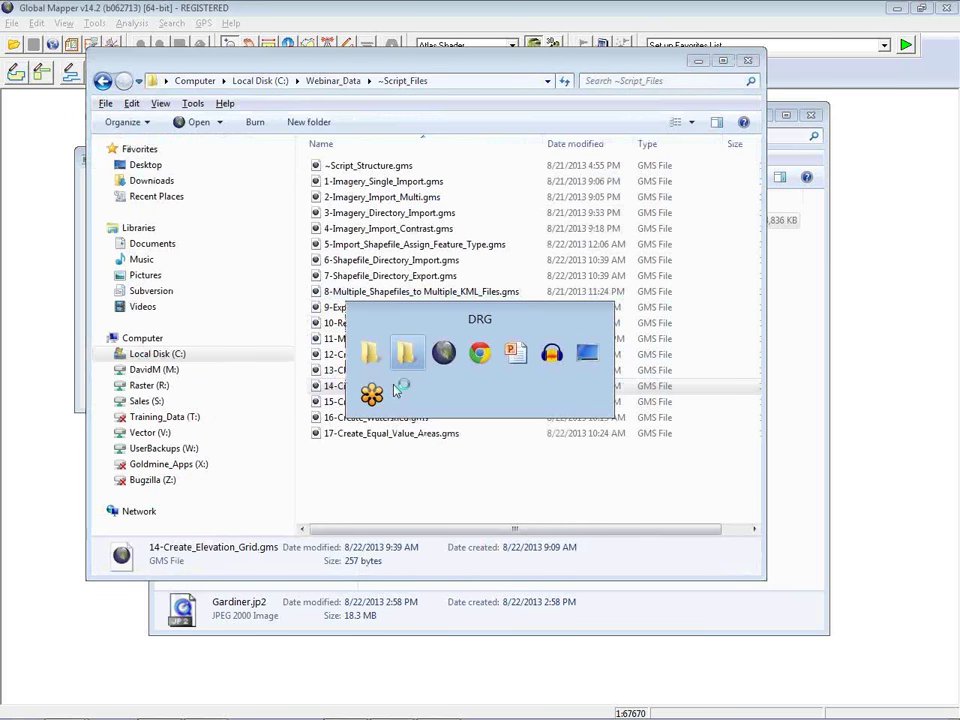
{"action": "left_click", "coordinate": [452, 138]}
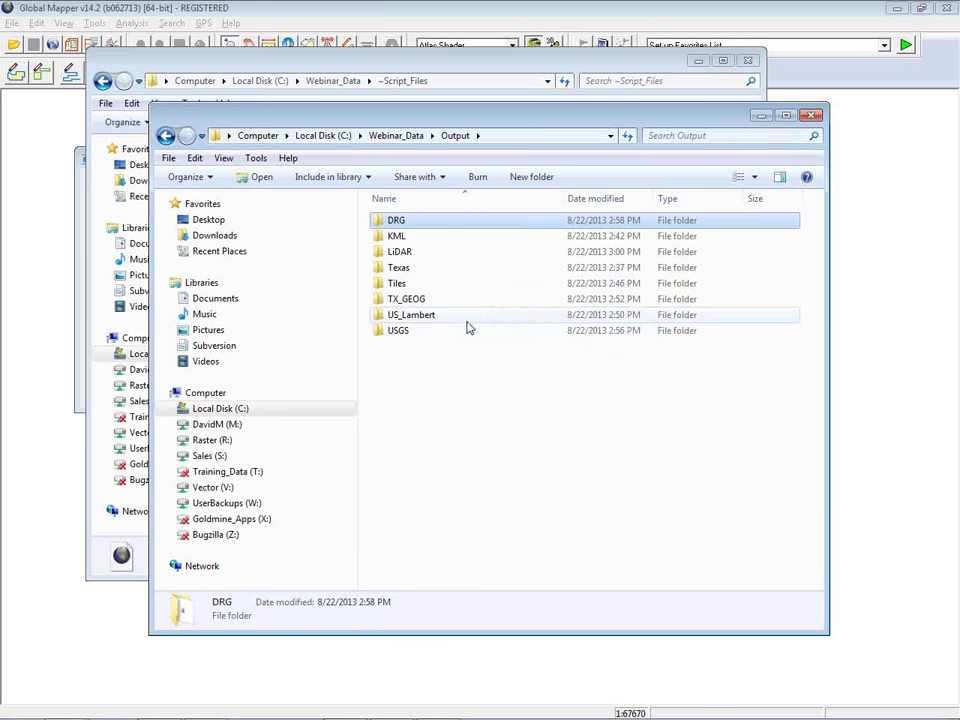
{"action": "double_click", "coordinate": [411, 252]}
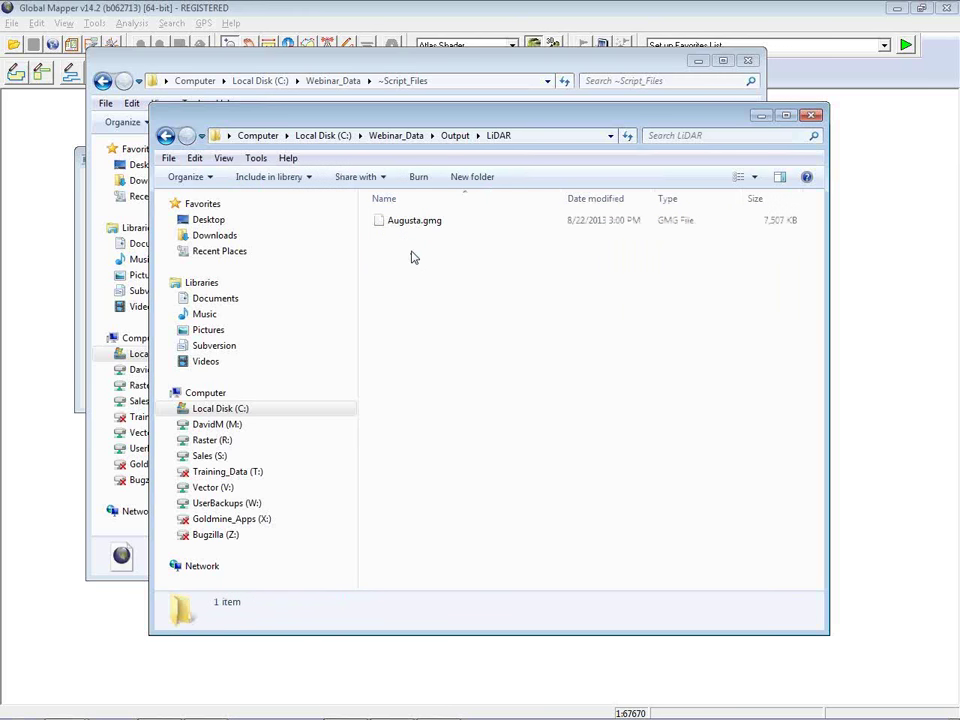
{"action": "left_click_drag", "start_coordinate": [410, 221], "coordinate": [56, 340]}
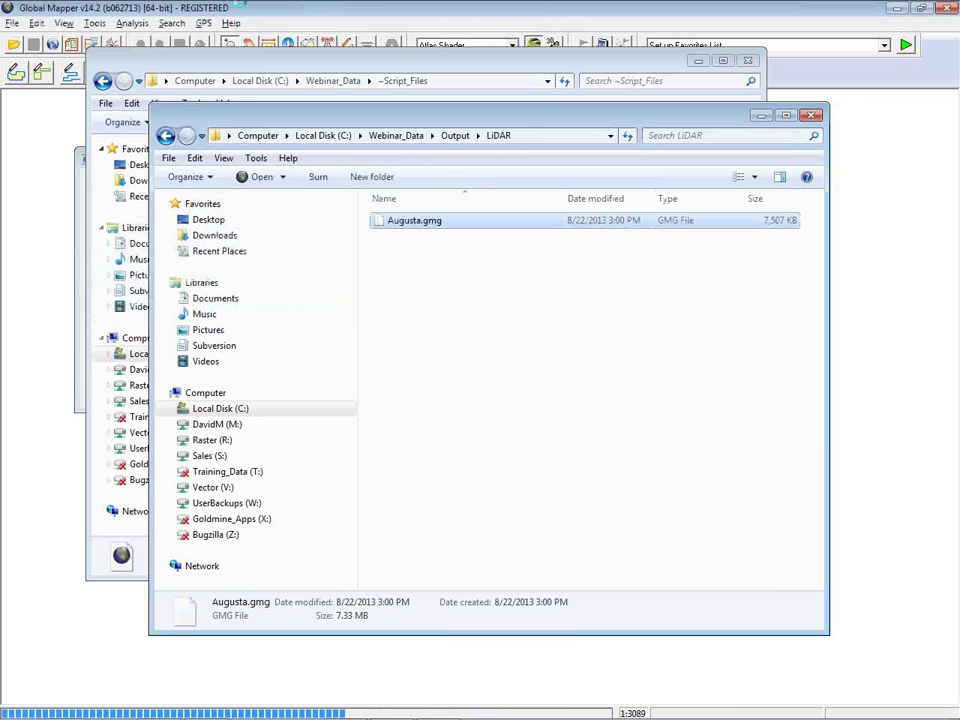
{"action": "left_click", "coordinate": [290, 7]}
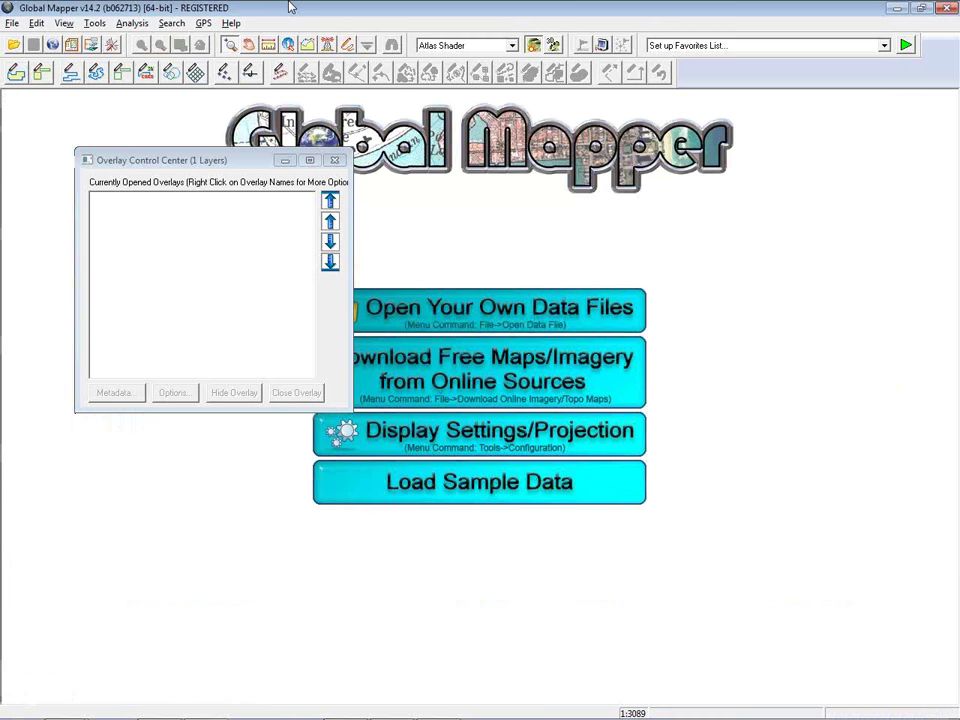
Unload the Augusta elevation grid and open 15-Create_Contours.gms from the ~Script_Files folder in Notepad.
{"action": "key", "text": "ctrl+space"}
{"action": "key", "text": "Return"}
{"action": "key", "text": "ctrl+space"}
{"action": "key", "text": "Right"}
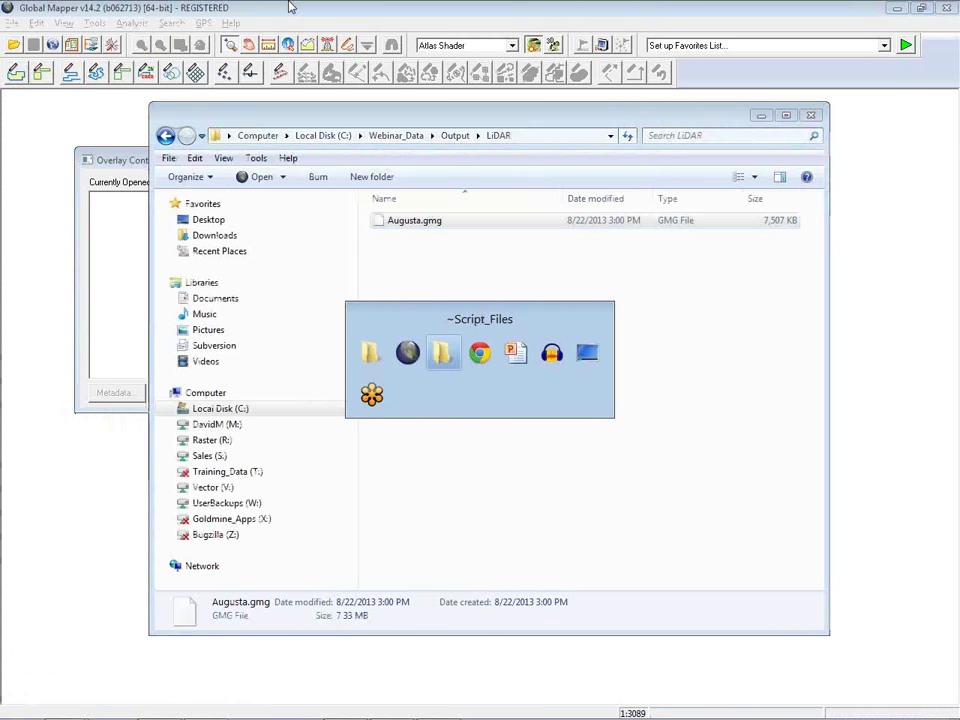
{"action": "key", "text": "Return"}
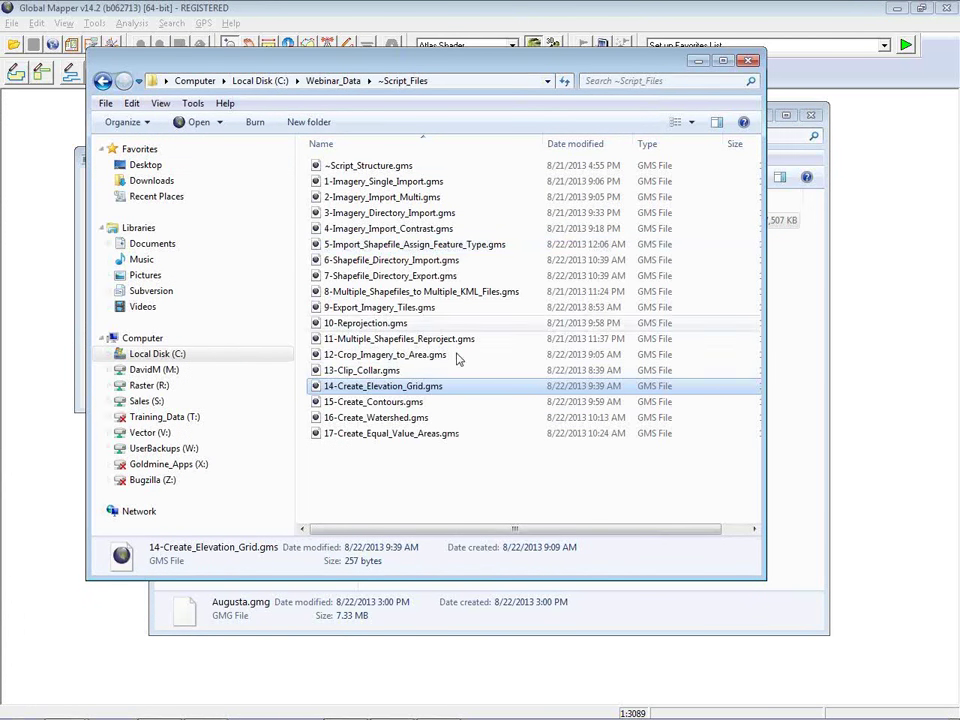
{"action": "left_click", "coordinate": [418, 403]}
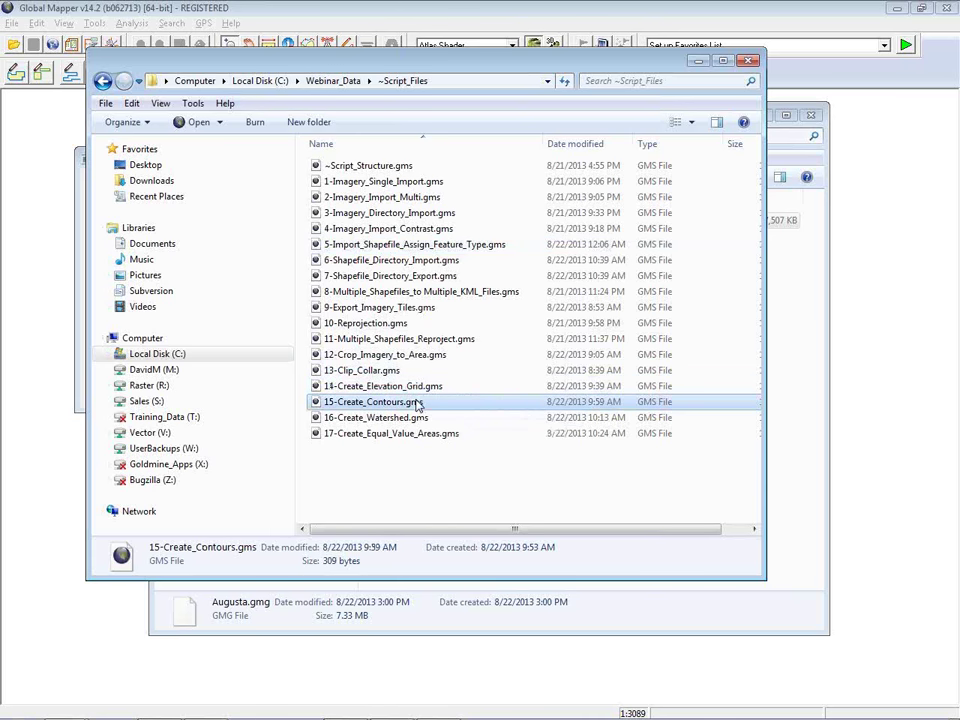
{"action": "right_click", "coordinate": [418, 403]}
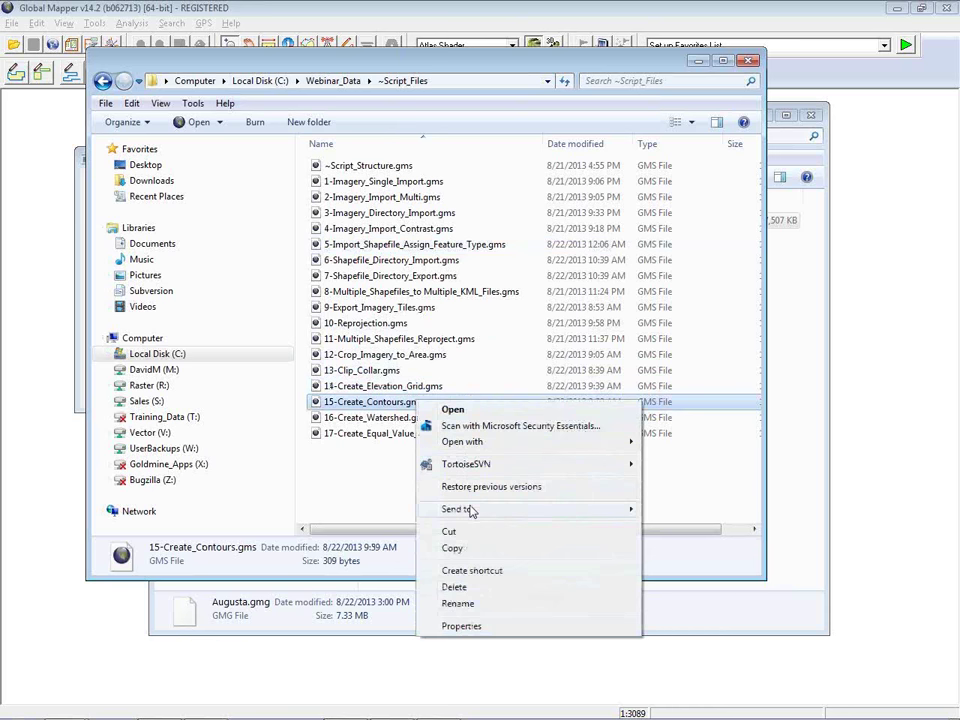
{"action": "mouse_move", "coordinate": [640, 442]}
{"action": "left_click", "coordinate": [686, 462]}
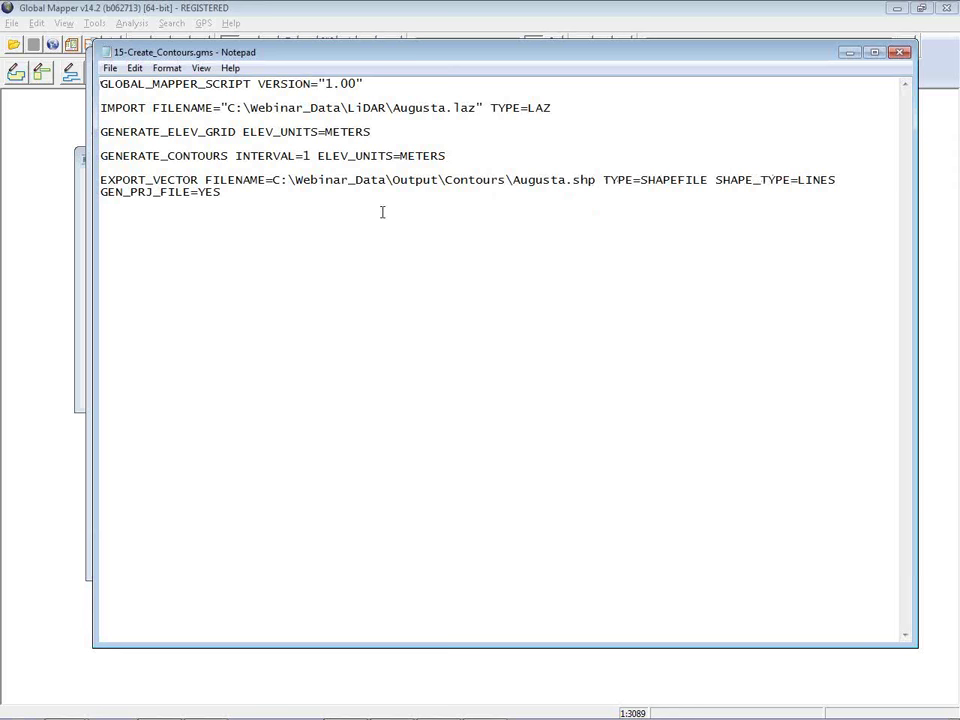
Close the contour script, run 15-Create_Contours.gms in Global Mapper, and go back up to the Output folder.
{"action": "left_click", "coordinate": [899, 53]}
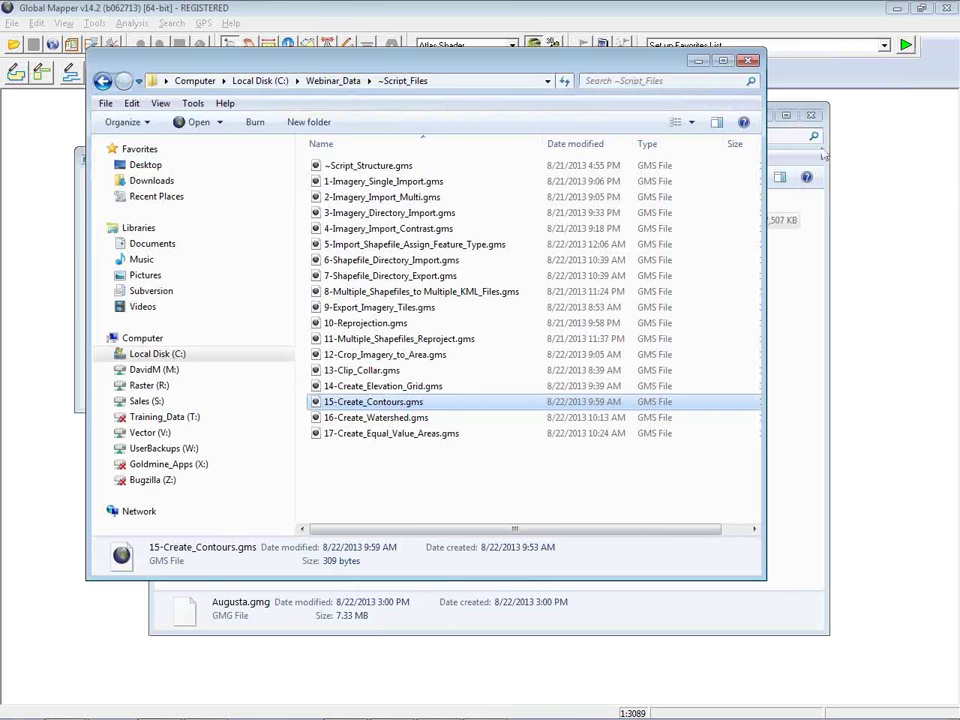
{"action": "double_click", "coordinate": [405, 406]}
{"action": "key", "text": "alt+Tab"}
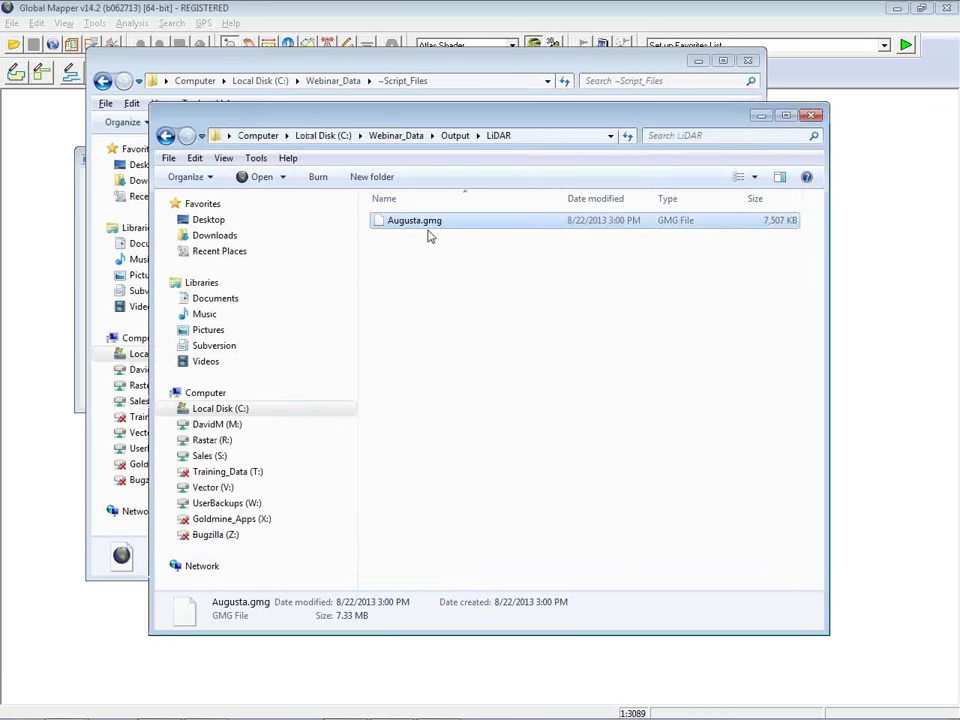
{"action": "left_click", "coordinate": [455, 136]}
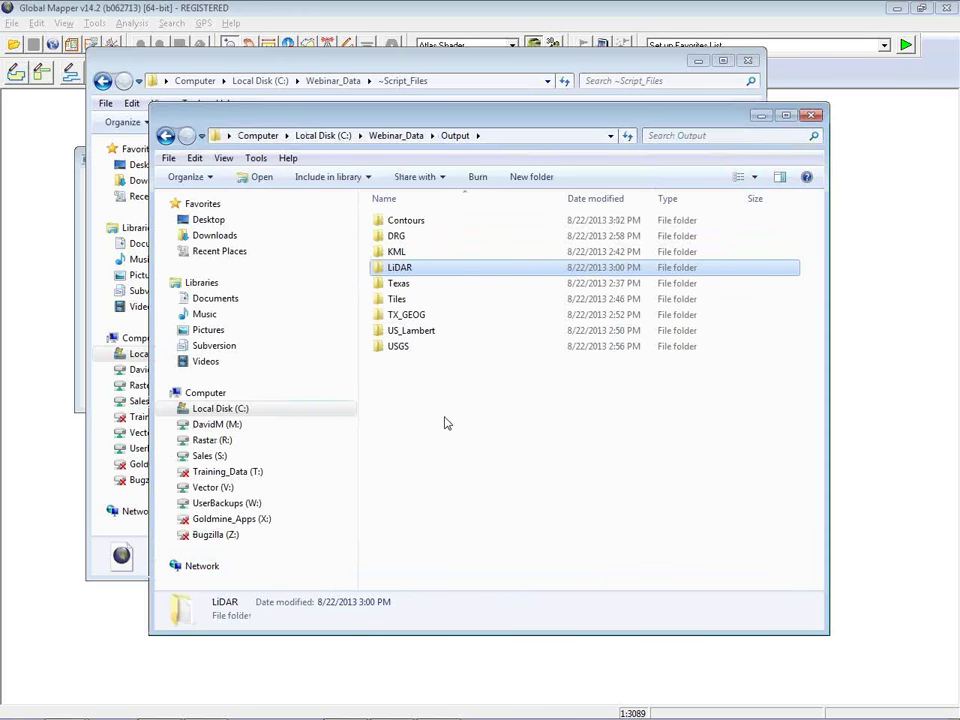
Load Augusta.shp from the Contours output folder into Global Mapper and inspect its contour lines in the 3D view.
{"action": "double_click", "coordinate": [424, 222]}
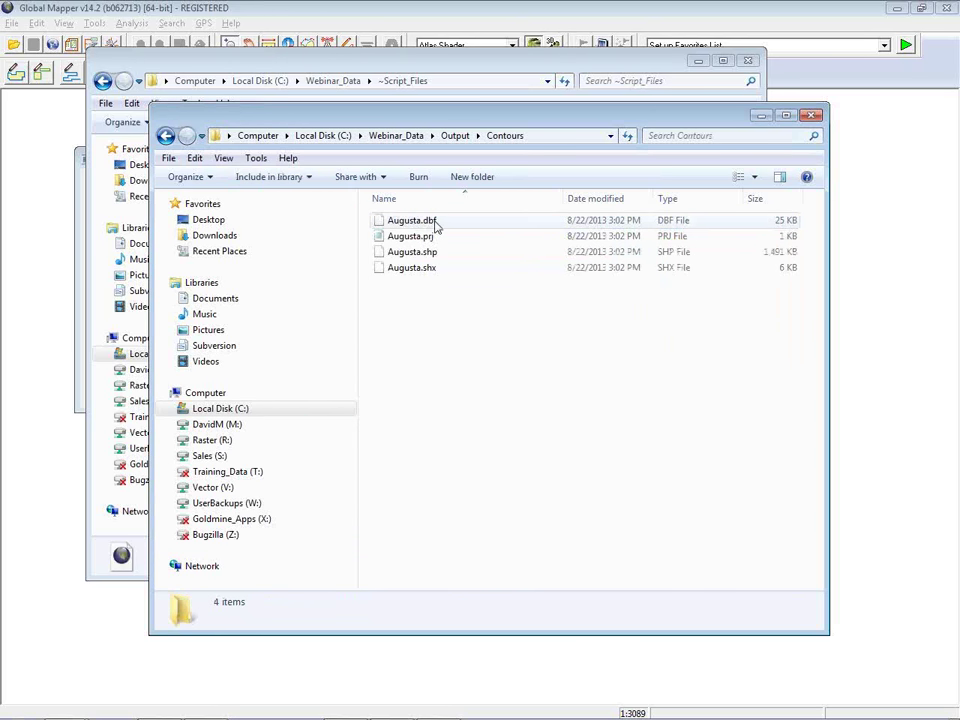
{"action": "left_click_drag", "start_coordinate": [410, 252], "coordinate": [57, 364]}
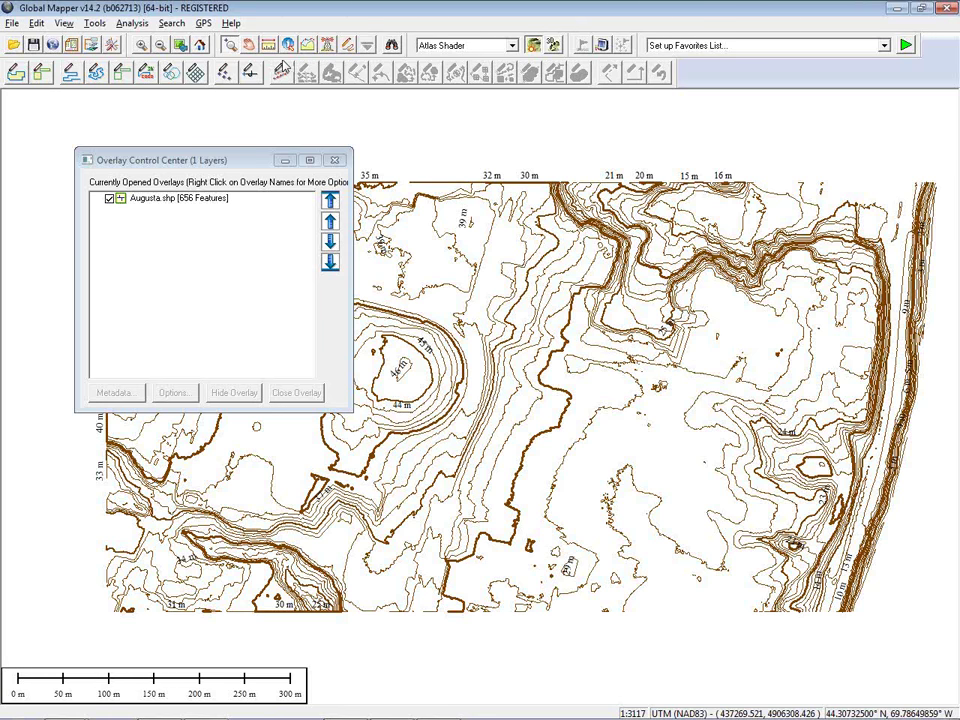
{"action": "left_click", "coordinate": [553, 45]}
{"action": "left_click_drag", "start_coordinate": [570, 268], "coordinate": [408, 467]}
{"action": "scroll", "coordinate": [534, 429], "scroll_direction": "up", "scroll_amount": 5}
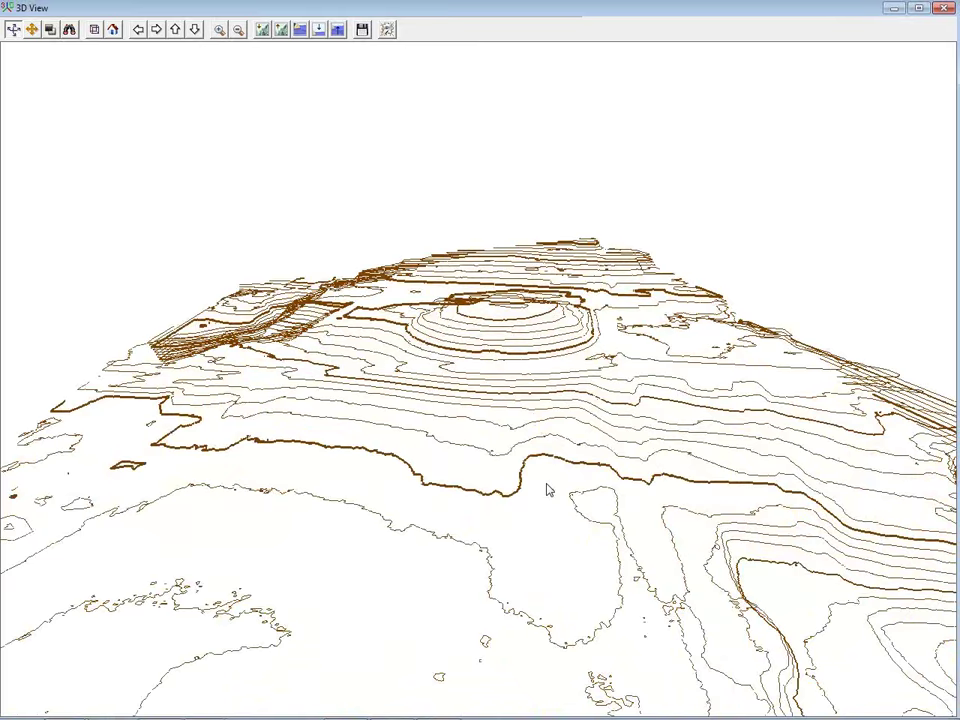
{"action": "left_click_drag", "start_coordinate": [524, 481], "coordinate": [905, 87]}
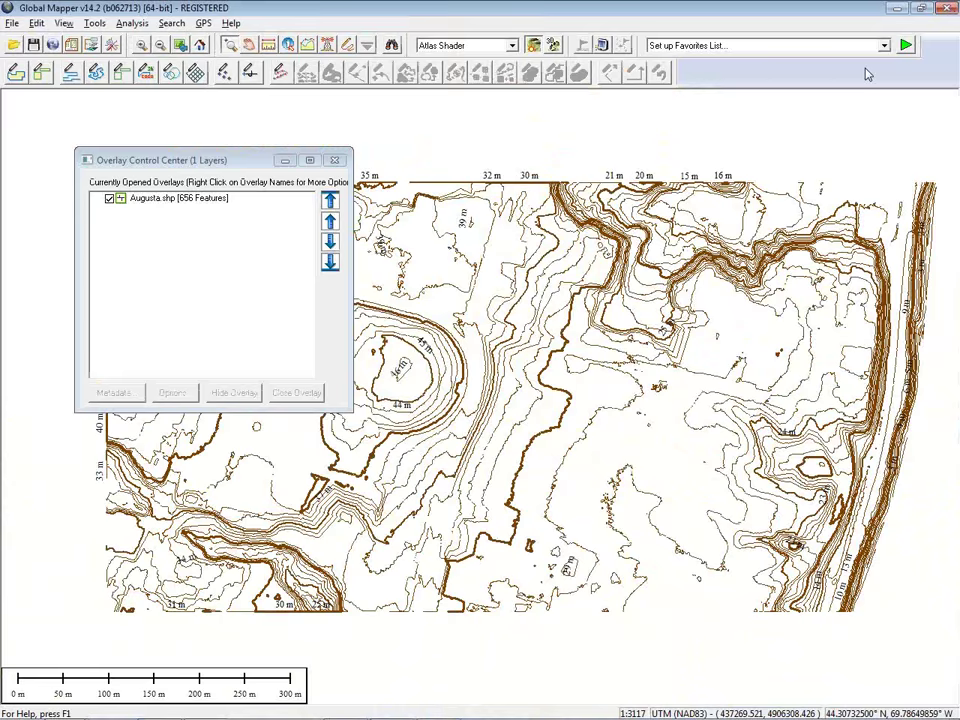
{"action": "left_click", "coordinate": [944, 8]}
Unload the Augusta contours and open 16-Create_Watershed.gms from the ~Script_Files folder in Notepad.
{"action": "key", "text": "ctrl+u"}
{"action": "key", "text": "alt+Tab"}
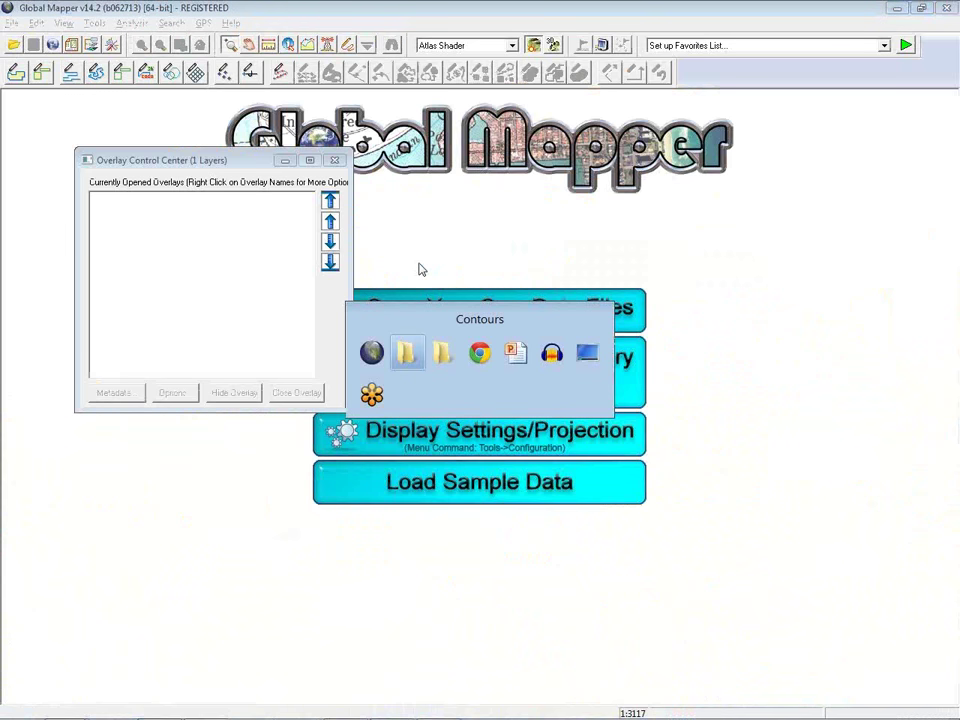
{"action": "key", "text": "alt+Tab"}
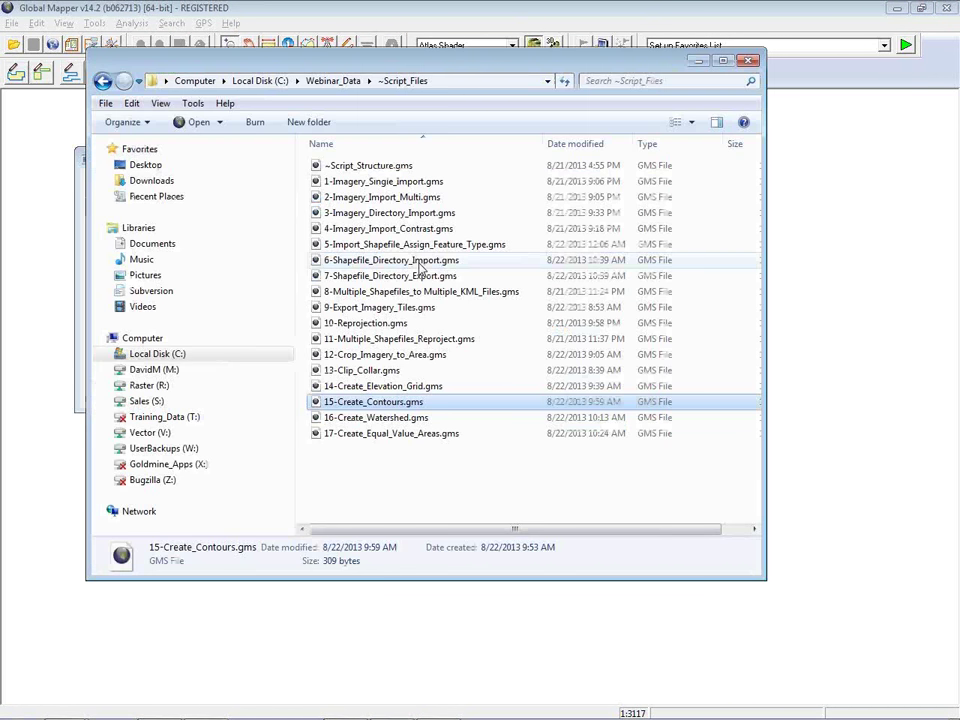
{"action": "left_click", "coordinate": [410, 420]}
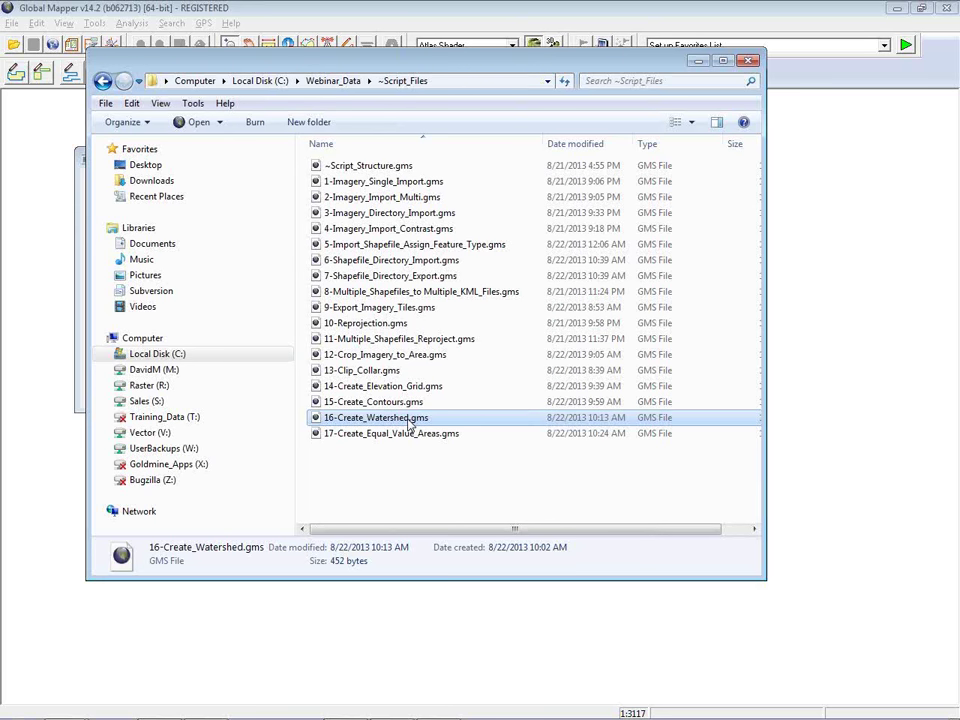
{"action": "right_click", "coordinate": [409, 425]}
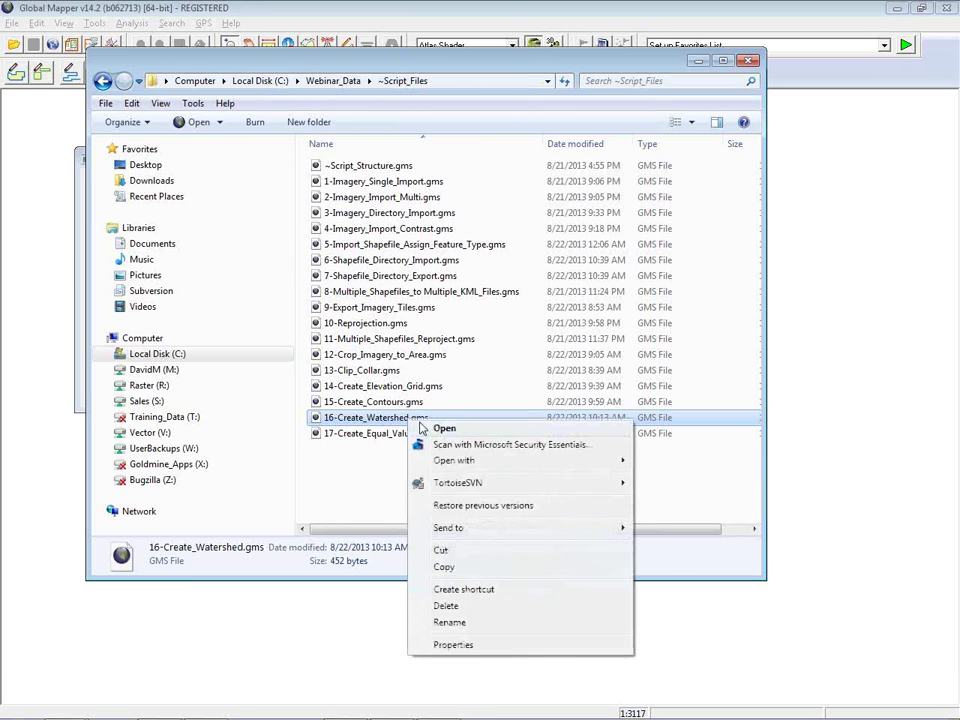
{"action": "mouse_move", "coordinate": [478, 463]}
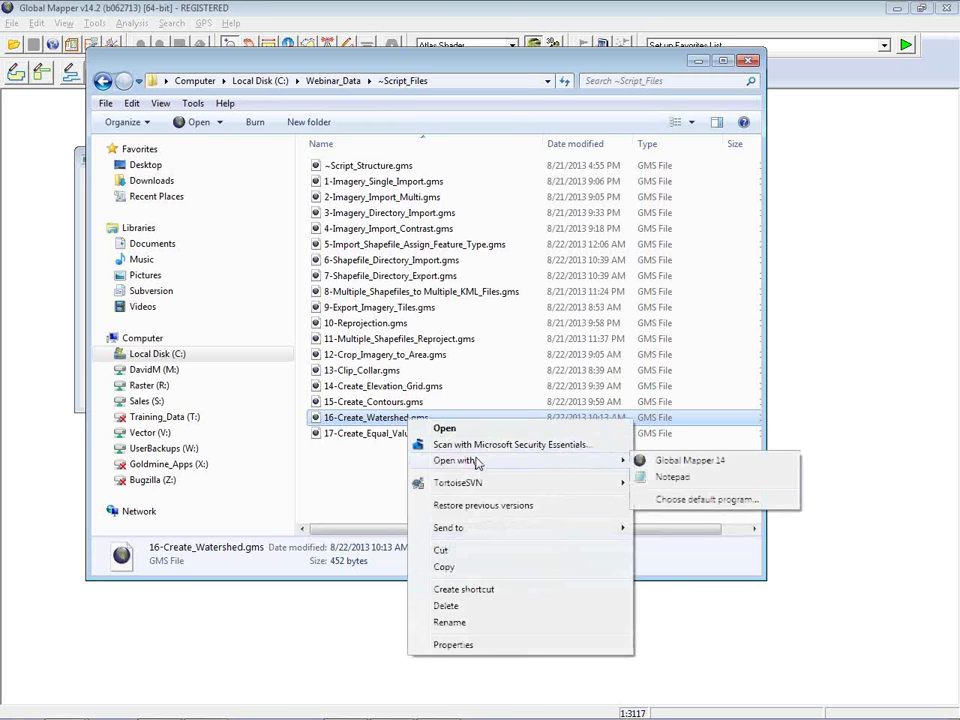
{"action": "left_click", "coordinate": [698, 478]}
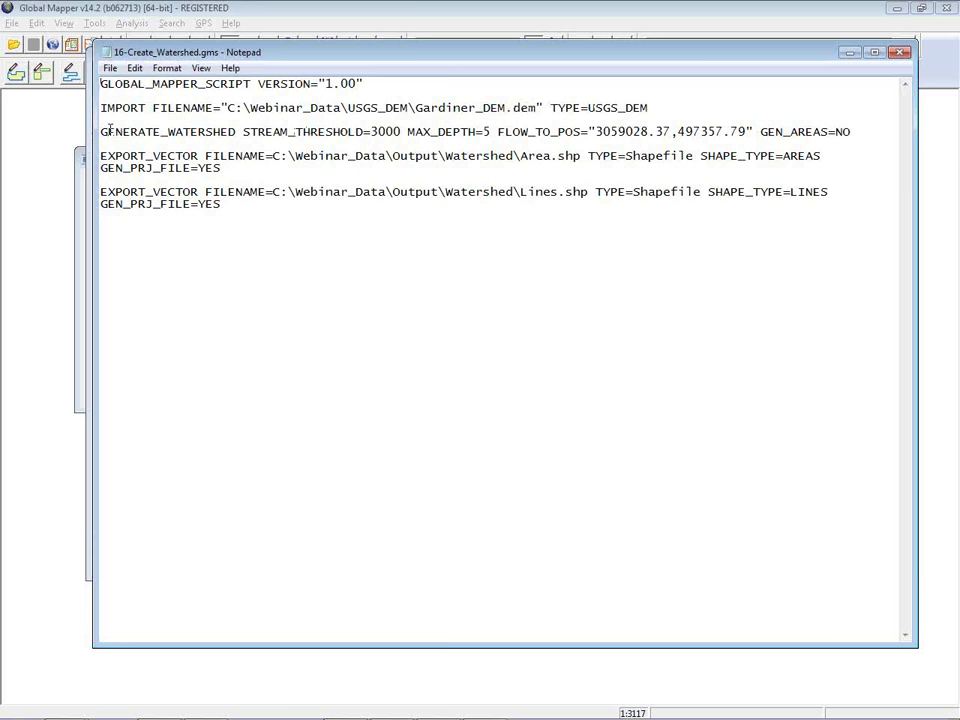
Review the watershed script's DEM import, GENERATE_WATERSHED command and the area and line EXPORT_VECTOR commands, and close it.
{"action": "left_click_drag", "start_coordinate": [100, 131], "coordinate": [238, 132]}
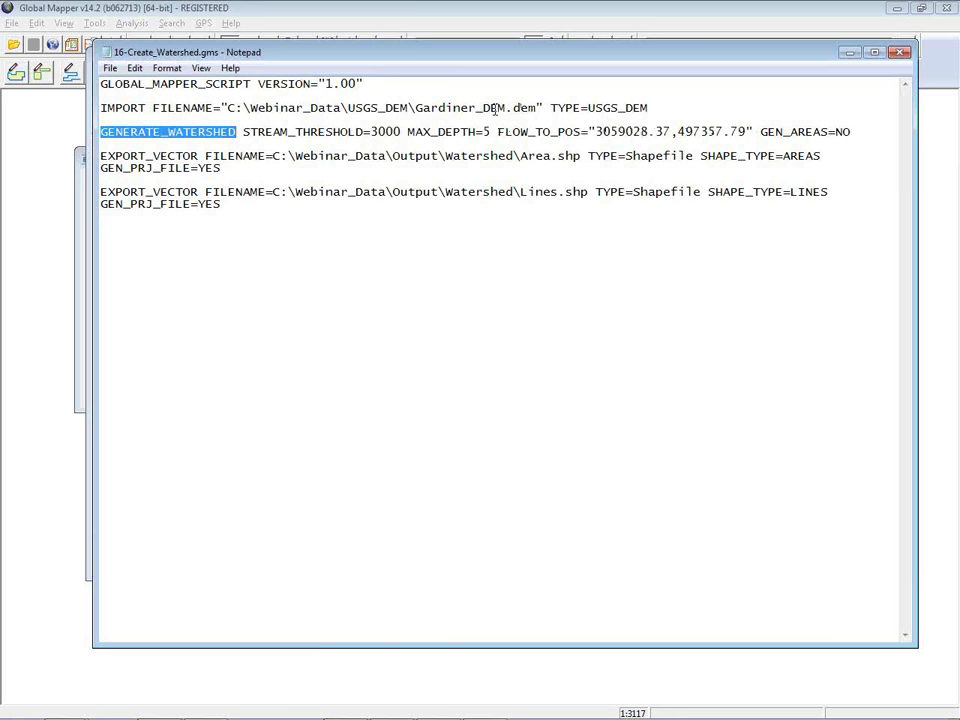
{"action": "left_click_drag", "start_coordinate": [446, 107], "coordinate": [538, 108]}
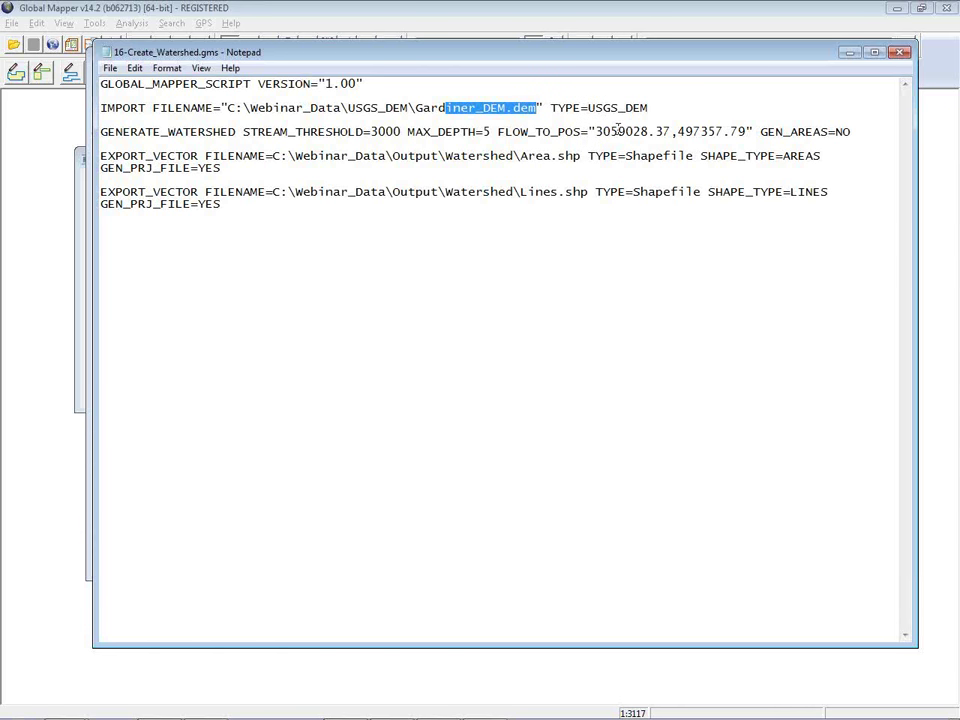
{"action": "left_click_drag", "start_coordinate": [261, 206], "coordinate": [90, 155]}
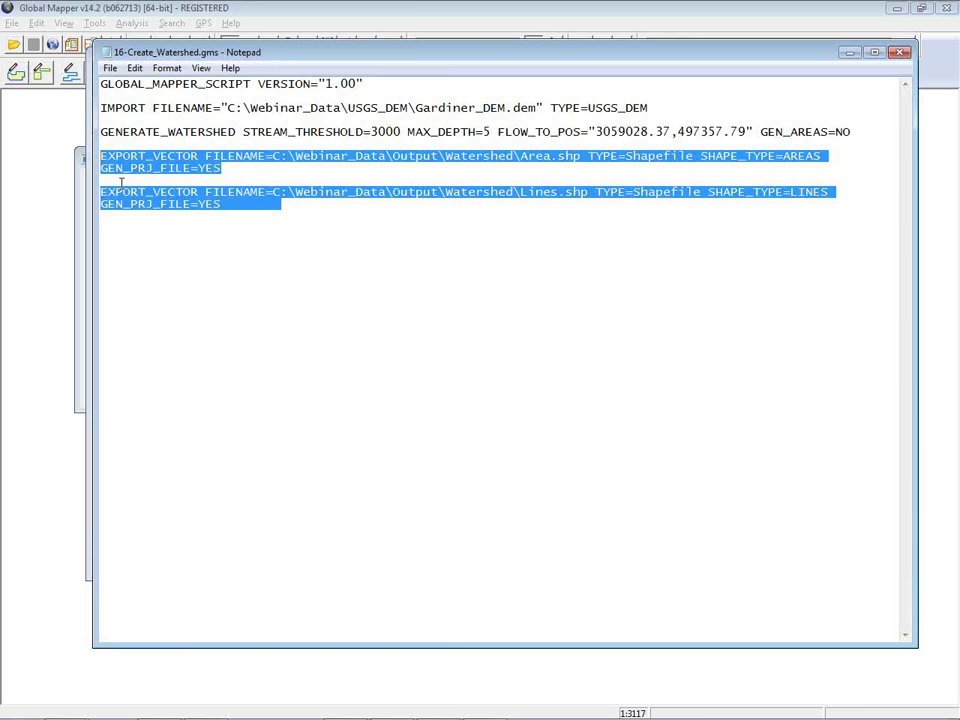
{"action": "left_click", "coordinate": [256, 168]}
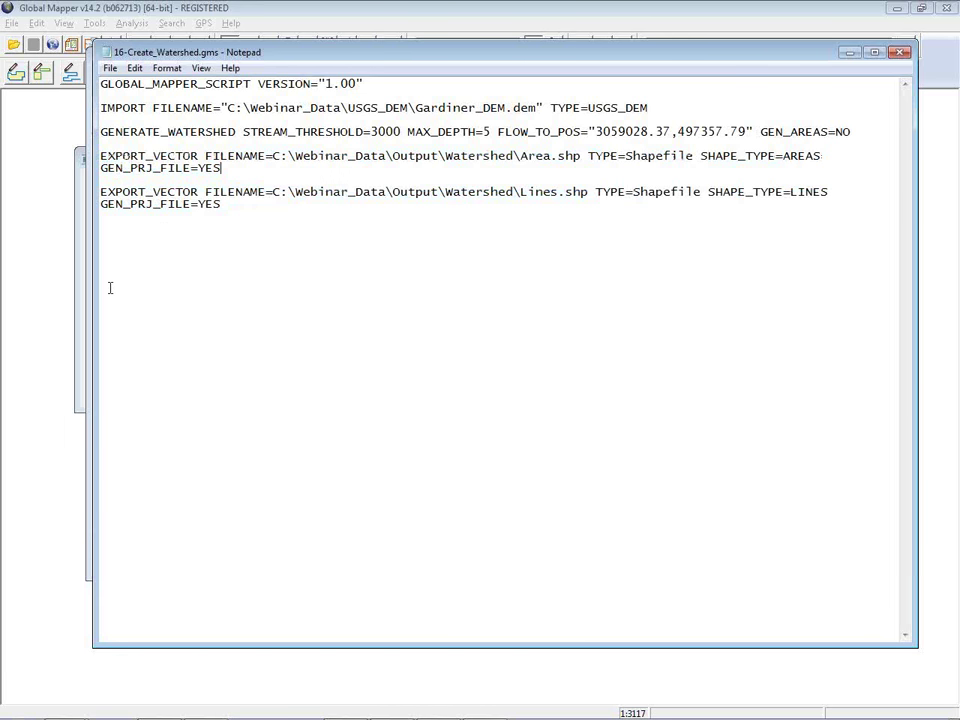
{"action": "left_click", "coordinate": [806, 157]}
{"action": "double_click", "coordinate": [800, 157]}
{"action": "double_click", "coordinate": [812, 192]}
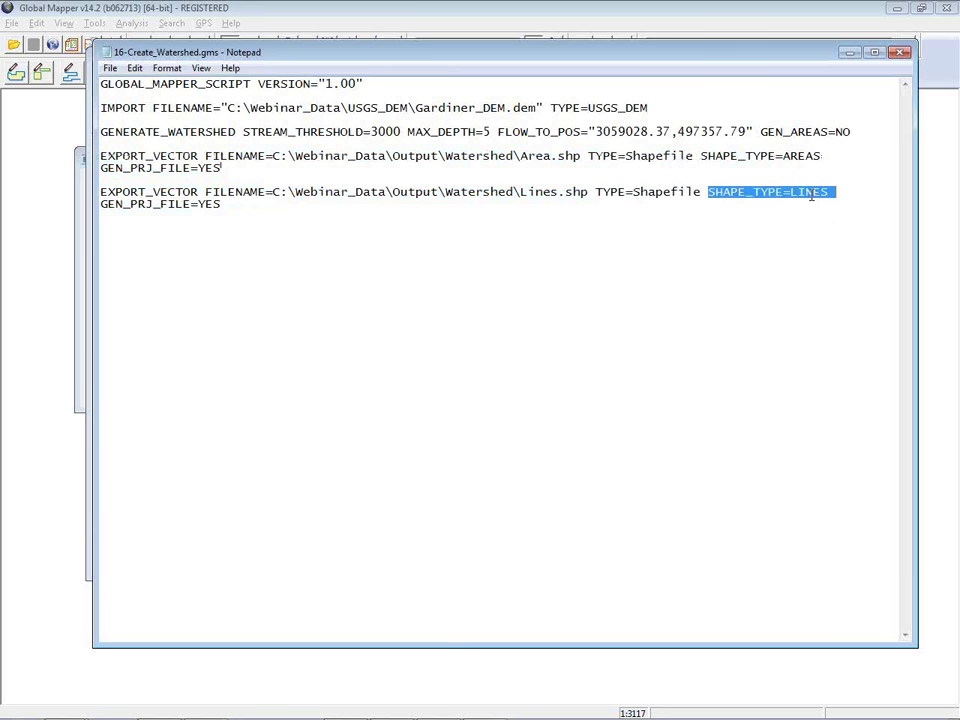
{"action": "left_click", "coordinate": [715, 341]}
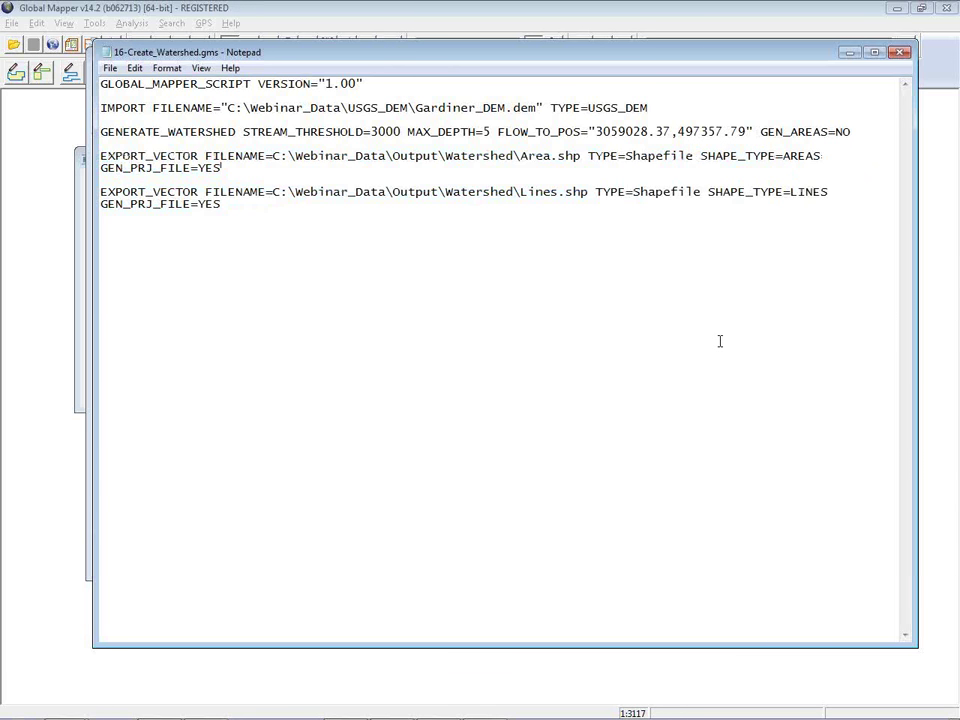
{"action": "left_click_drag", "start_coordinate": [446, 157], "coordinate": [513, 157]}
{"action": "left_click", "coordinate": [900, 52]}
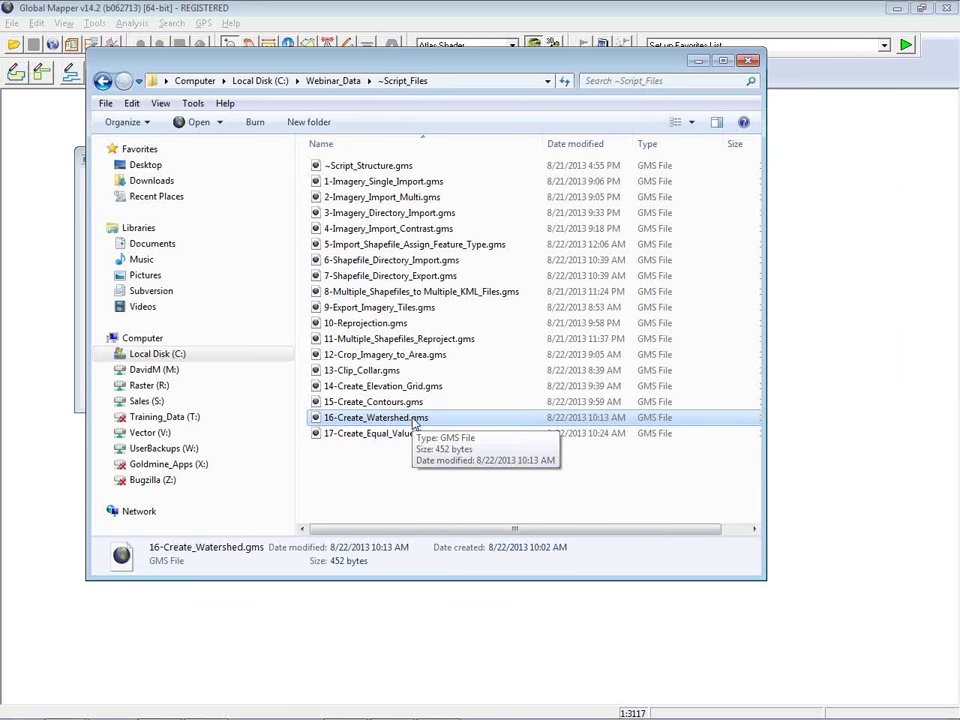
Run 16-Create_Watershed.gms in Global Mapper and open the Watershed folder inside Output.
{"action": "key", "text": "alt+Tab"}
{"action": "key", "text": "alt+Tab"}
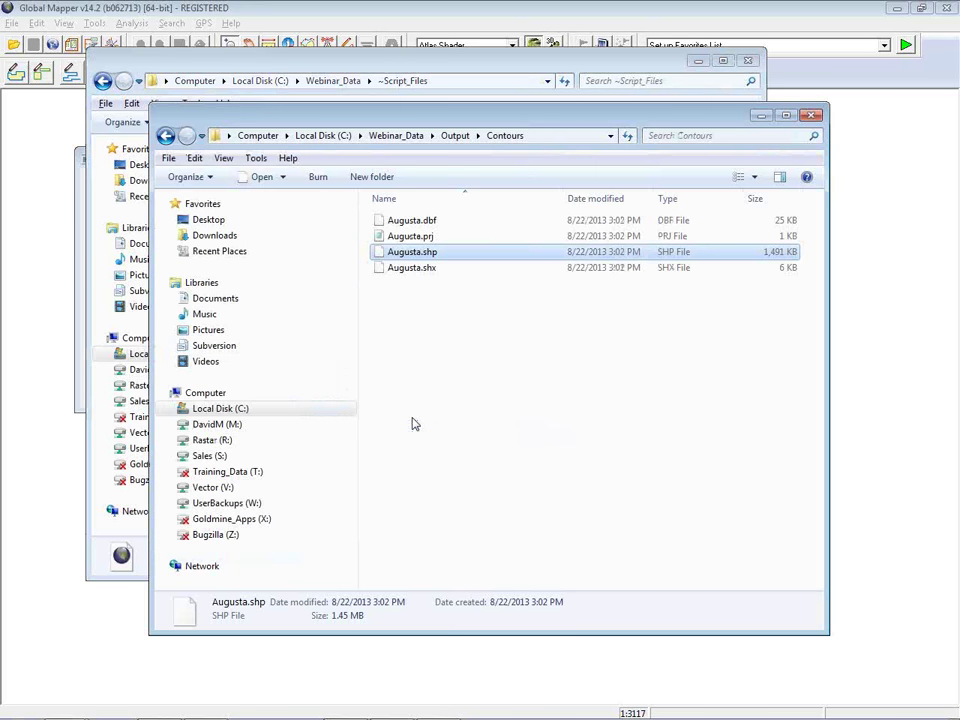
{"action": "left_click", "coordinate": [455, 135]}
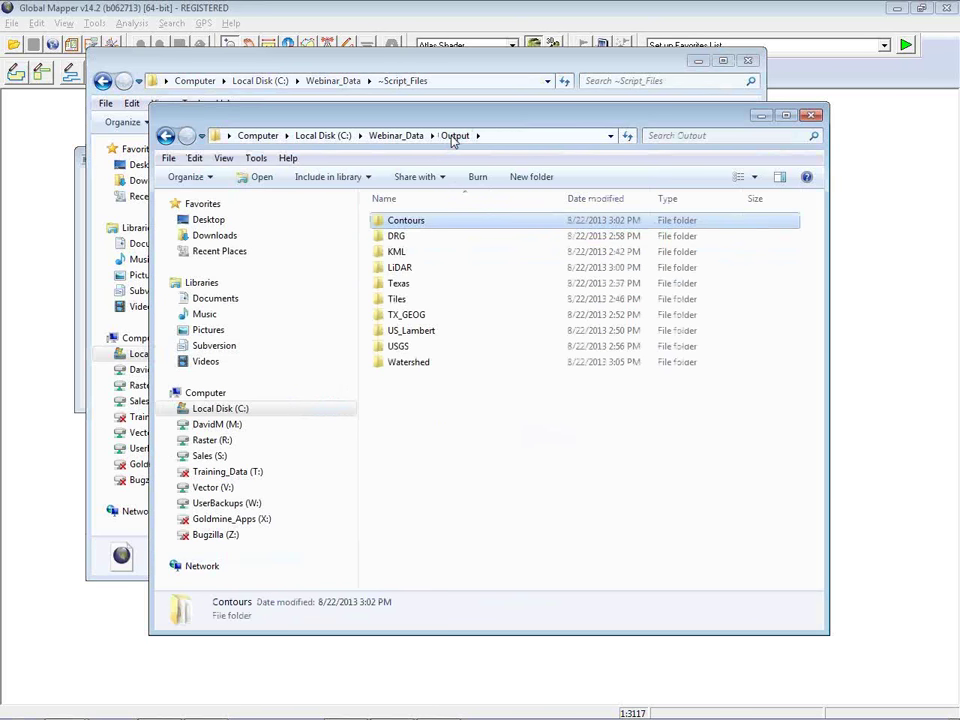
{"action": "double_click", "coordinate": [422, 365]}
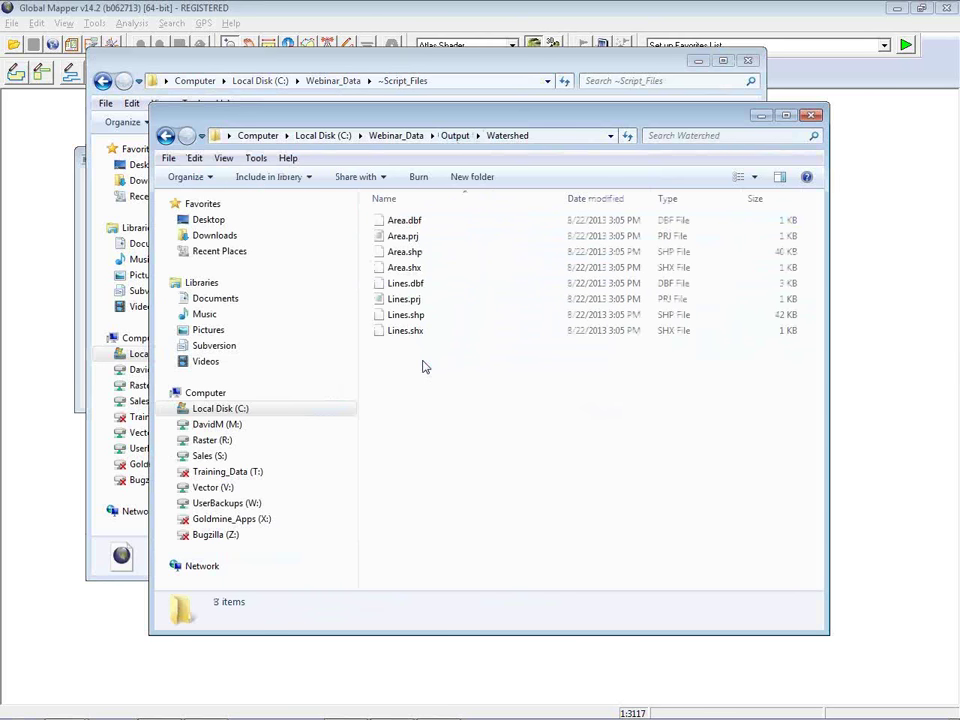
Load Gardiner_DEM.dem from the USGS_DEM folder inside Webinar_Data into Global Mapper.
{"action": "left_click_drag", "start_coordinate": [406, 316], "coordinate": [285, 42]}
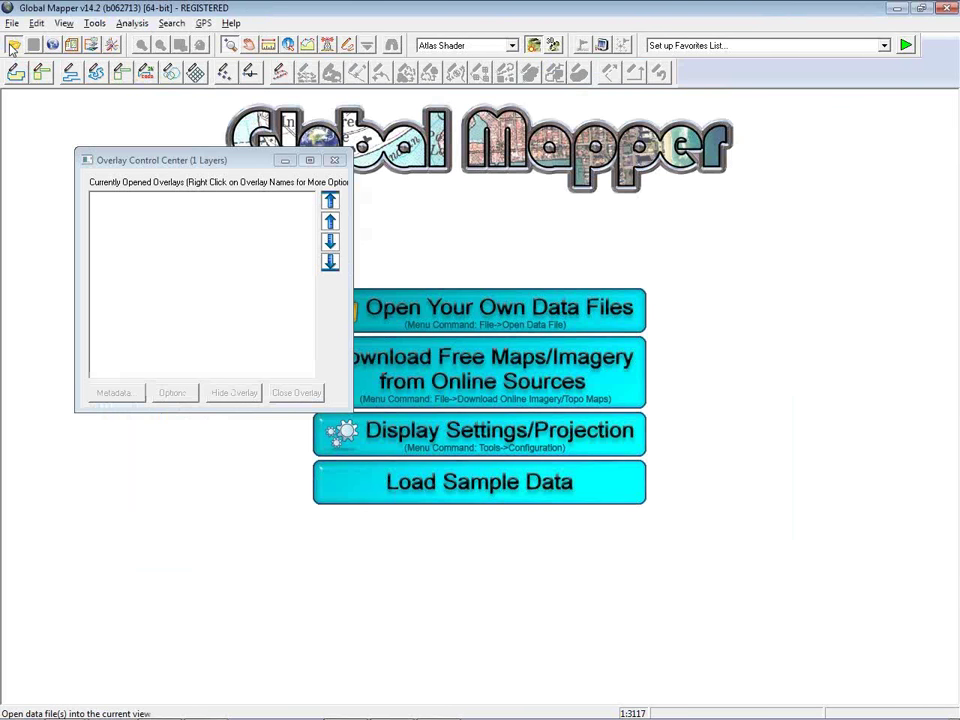
{"action": "left_click", "coordinate": [14, 46]}
{"action": "left_click", "coordinate": [455, 203]}
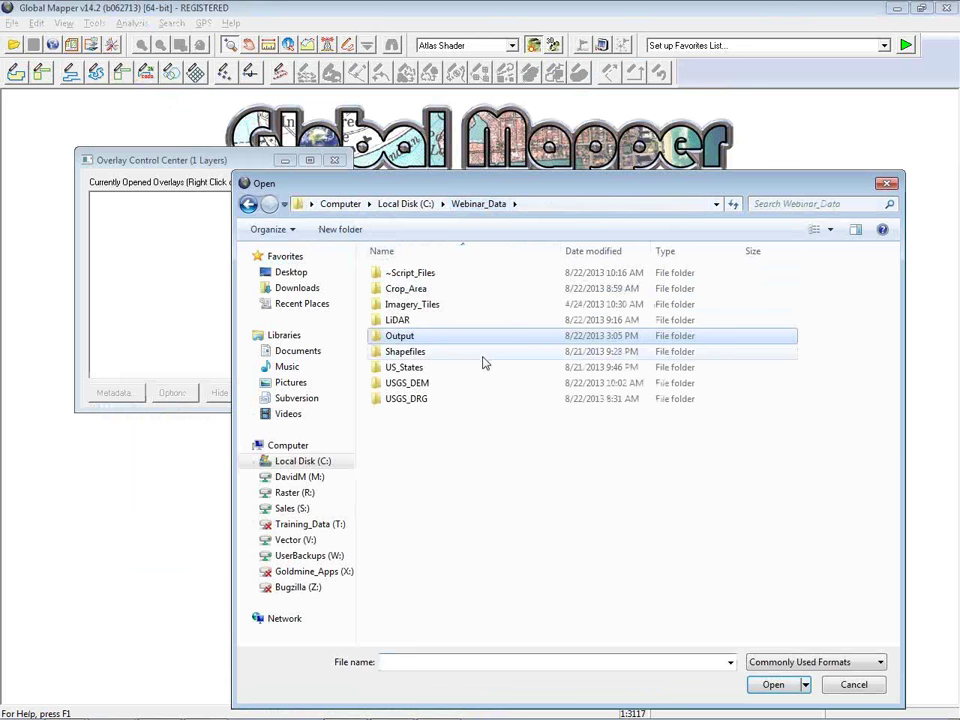
{"action": "double_click", "coordinate": [437, 384]}
{"action": "left_click", "coordinate": [445, 274]}
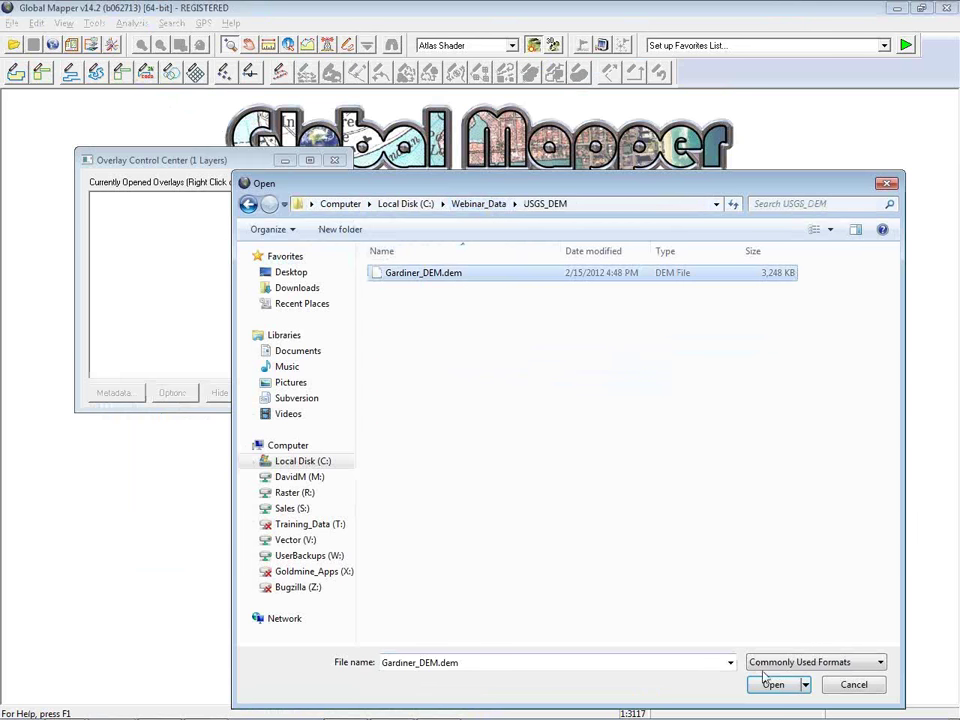
{"action": "left_click", "coordinate": [772, 684]}
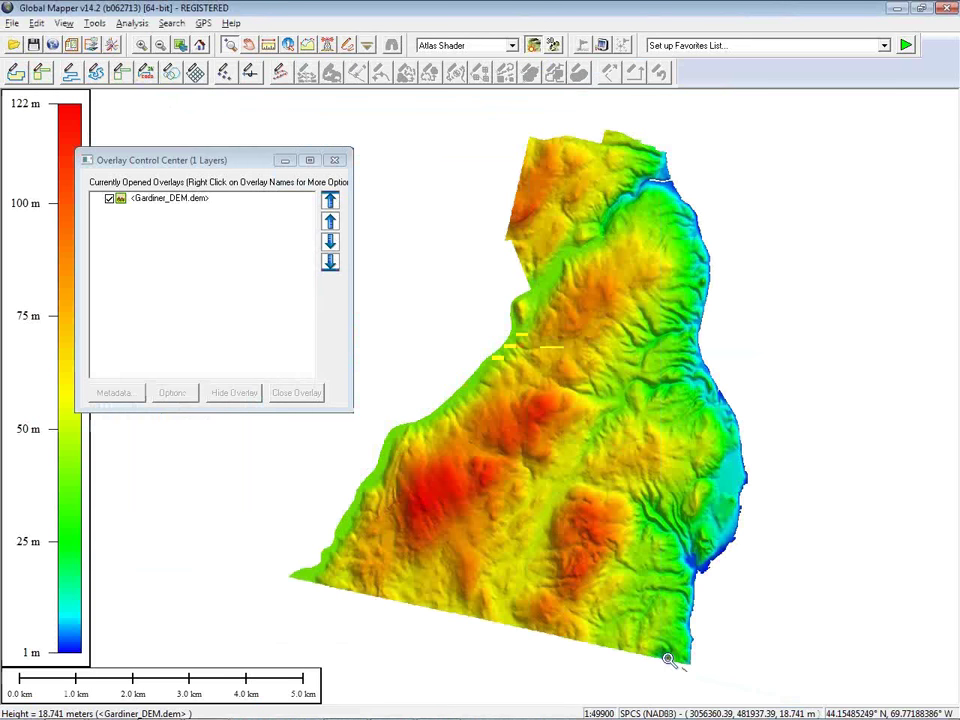
Add Lines.shp and Area.shp from the Watershed output folder to the map with the Gardiner elevation model.
{"action": "key", "text": "Return"}
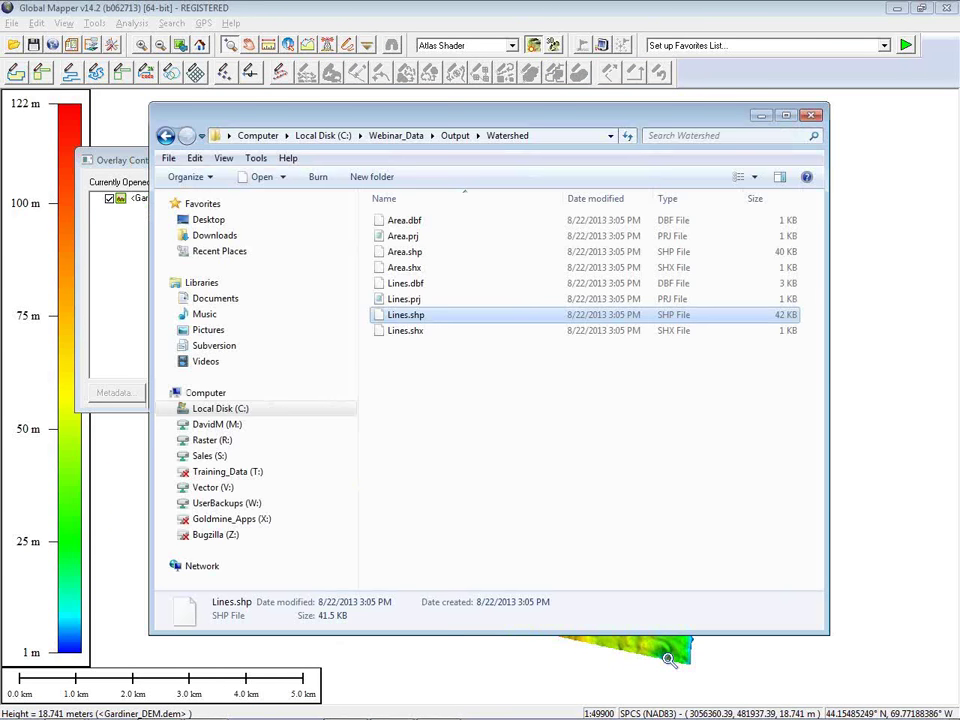
{"action": "left_click_drag", "start_coordinate": [429, 321], "coordinate": [445, 672]}
{"action": "key", "text": "alt+Tab"}
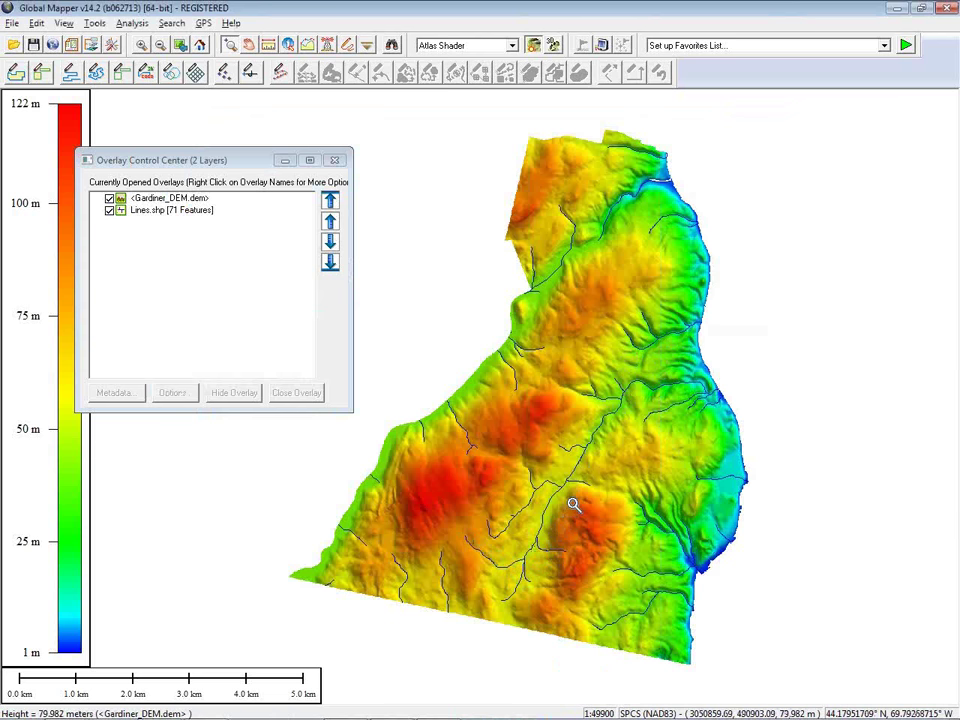
{"action": "key", "text": "alt+Tab"}
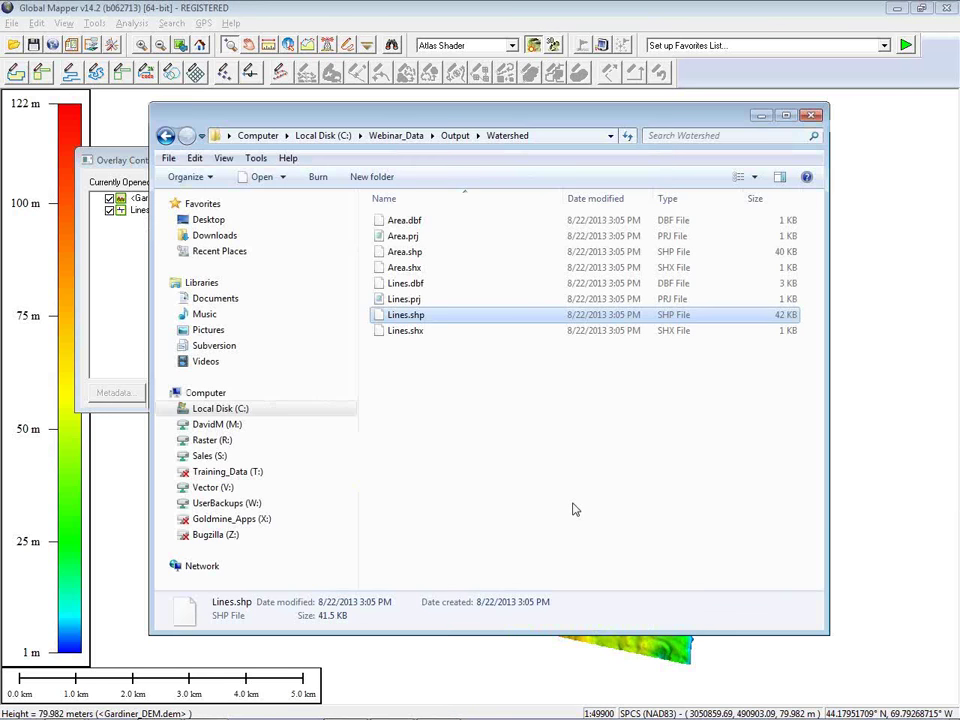
{"action": "left_click", "coordinate": [412, 258]}
{"action": "left_click_drag", "start_coordinate": [412, 258], "coordinate": [403, 679]}
{"action": "key", "text": "alt+Tab"}
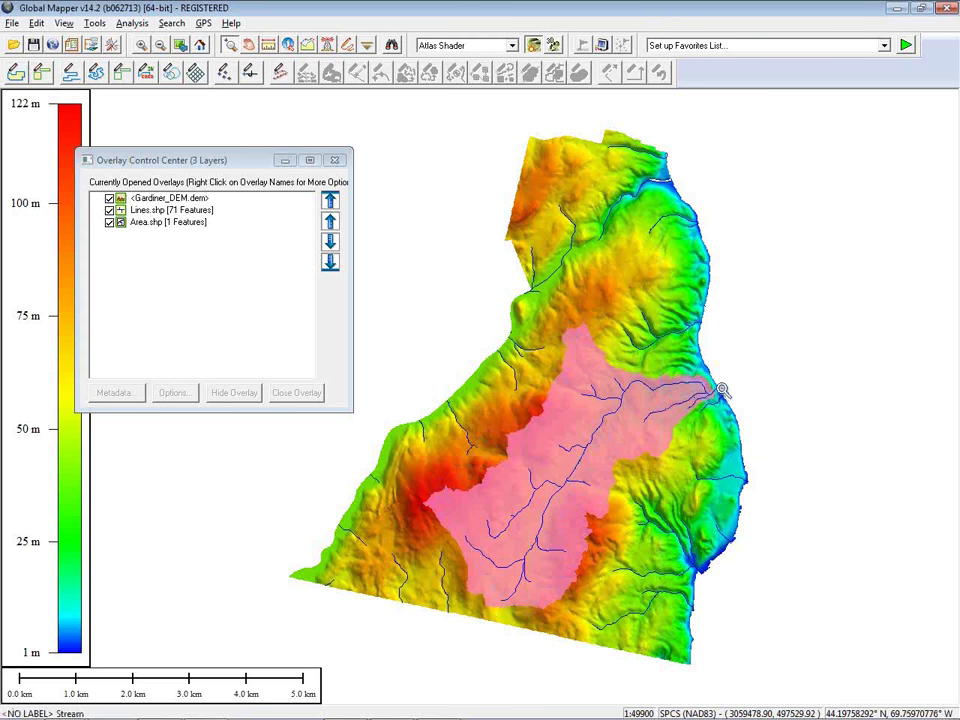
Unload the DEM and watershed layers and open 17-Create_Equal_Value_Areas.gms from the ~Script_Files folder in Notepad.
{"action": "key", "text": "alt+Tab"}
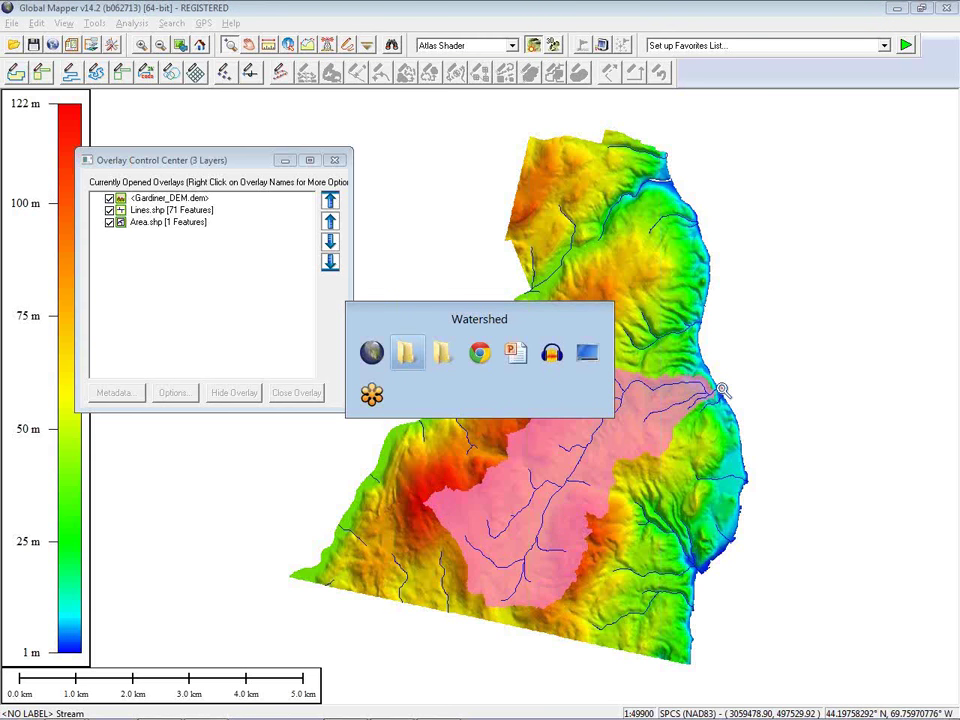
{"action": "key", "text": "alt+Tab"}
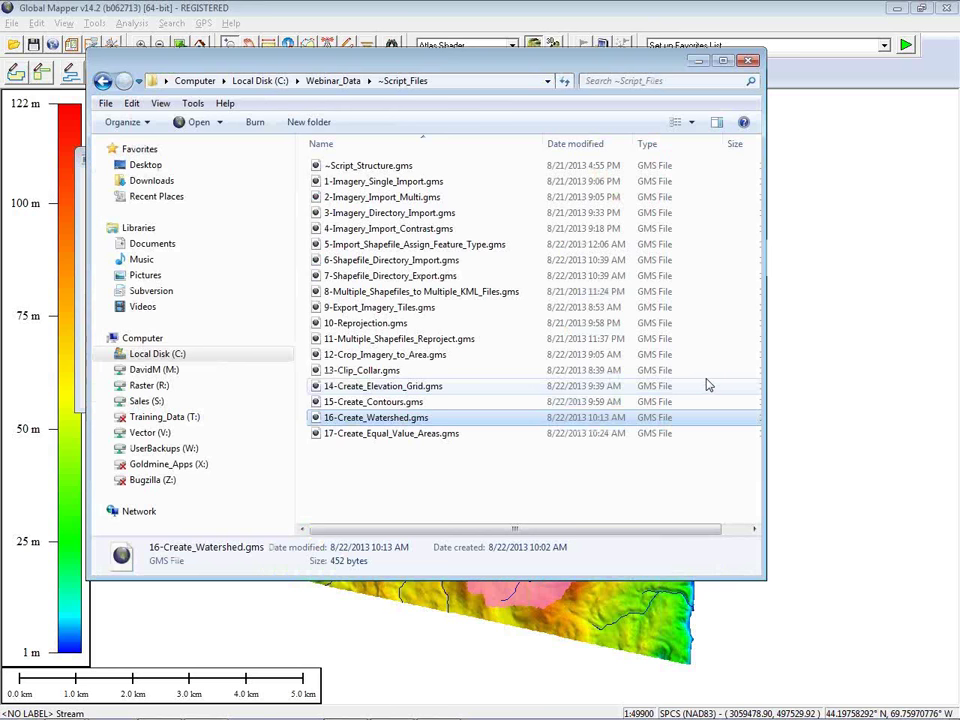
{"action": "key", "text": "alt+Tab"}
{"action": "key", "text": "alt+Tab"}
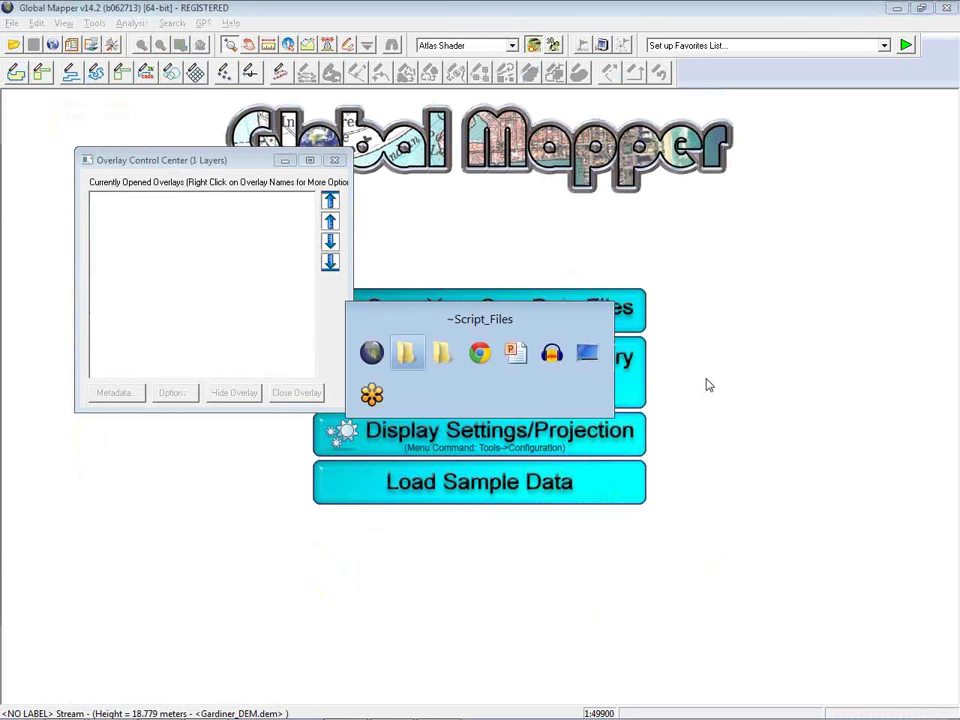
{"action": "left_click", "coordinate": [455, 438]}
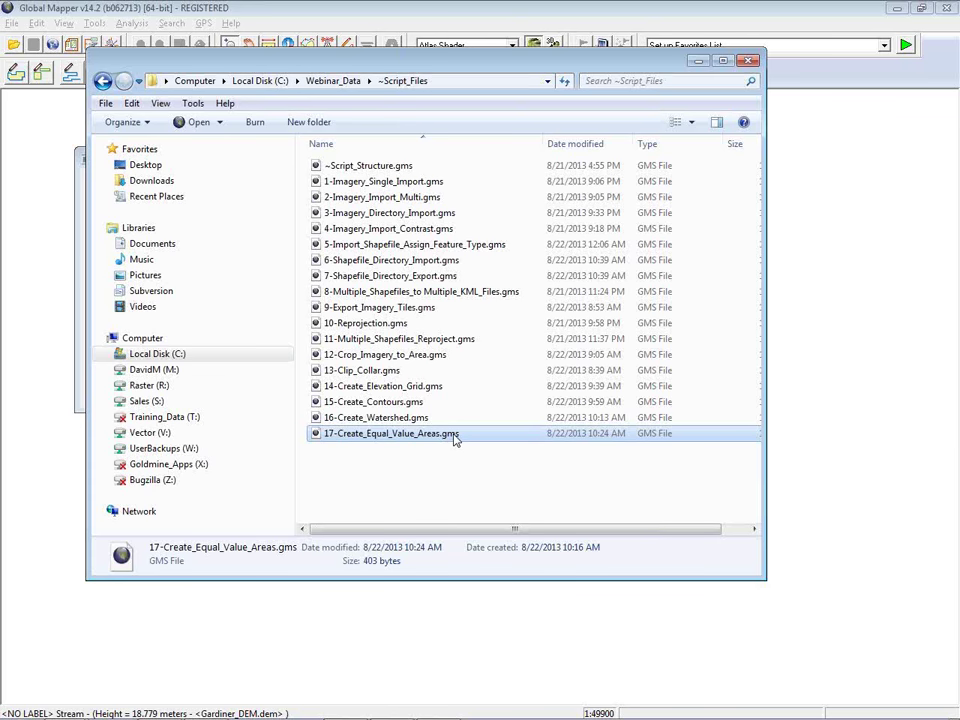
{"action": "right_click", "coordinate": [453, 438]}
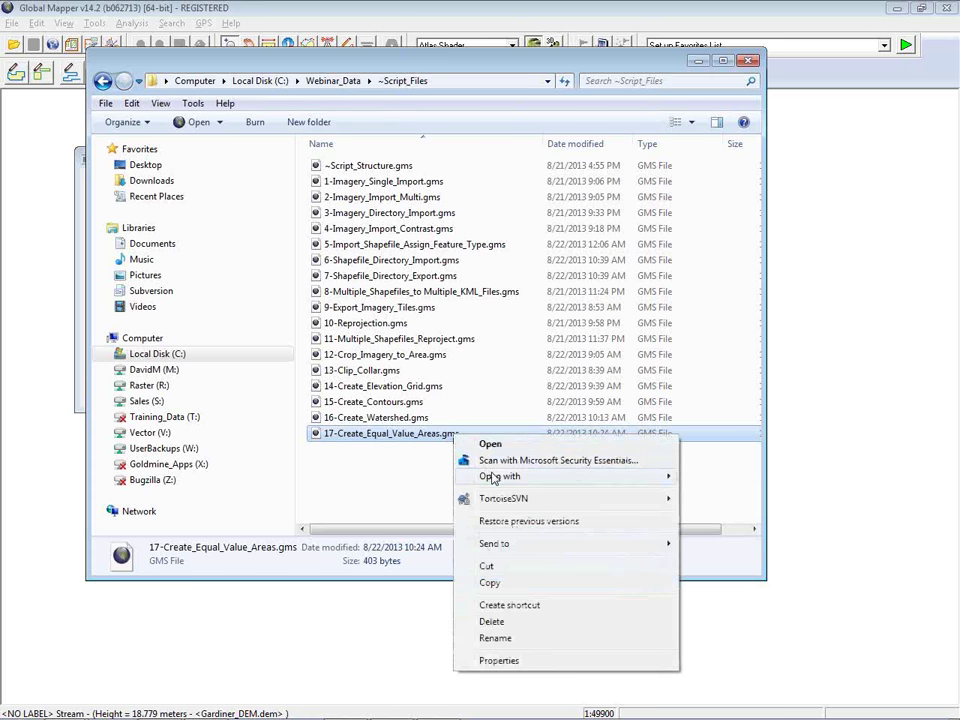
{"action": "mouse_move", "coordinate": [487, 476]}
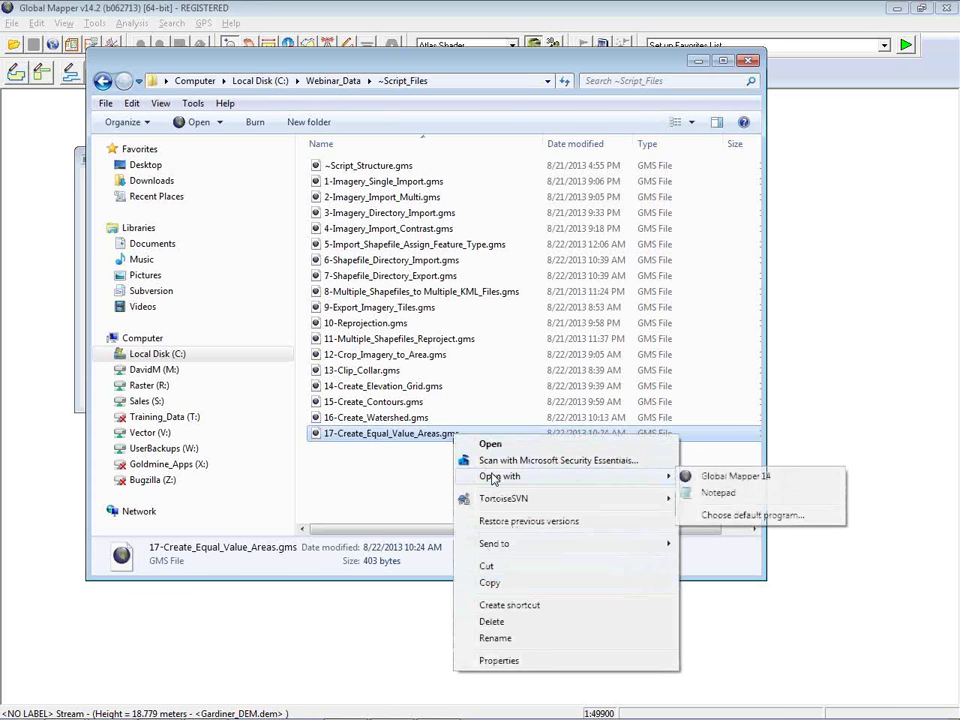
{"action": "left_click", "coordinate": [721, 499]}
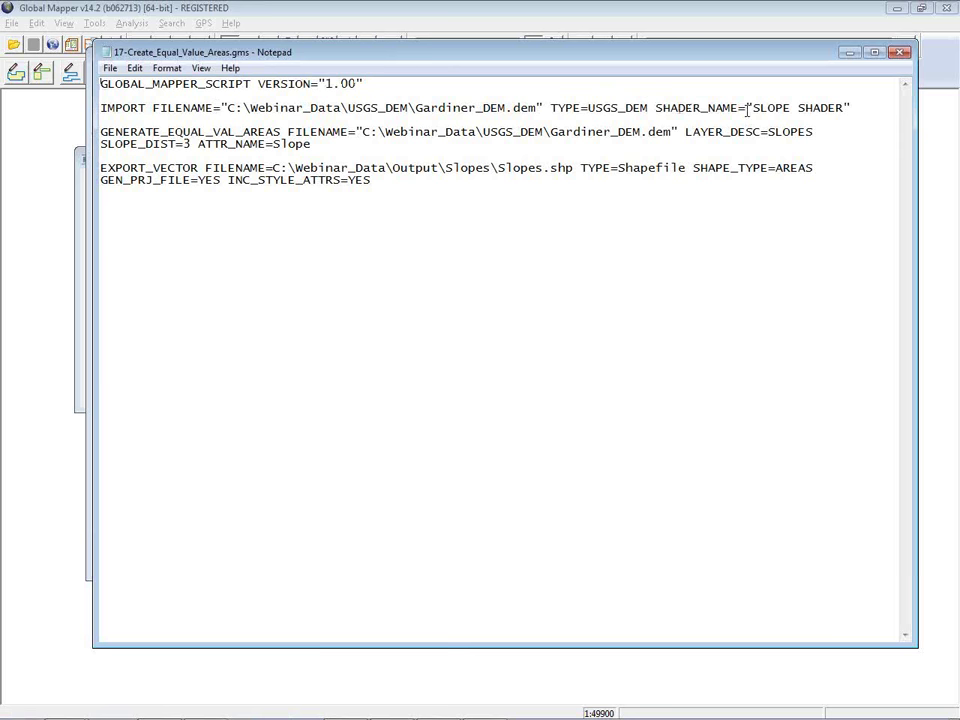
Review the shader and slope settings in 17-Create_Equal_Value_Areas.gms, close the file and run the script in Global Mapper.
{"action": "left_click_drag", "start_coordinate": [745, 108], "coordinate": [849, 102]}
{"action": "left_click", "coordinate": [828, 122]}
{"action": "double_click", "coordinate": [186, 143]}
{"action": "left_click", "coordinate": [899, 53]}
{"action": "double_click", "coordinate": [440, 436]}
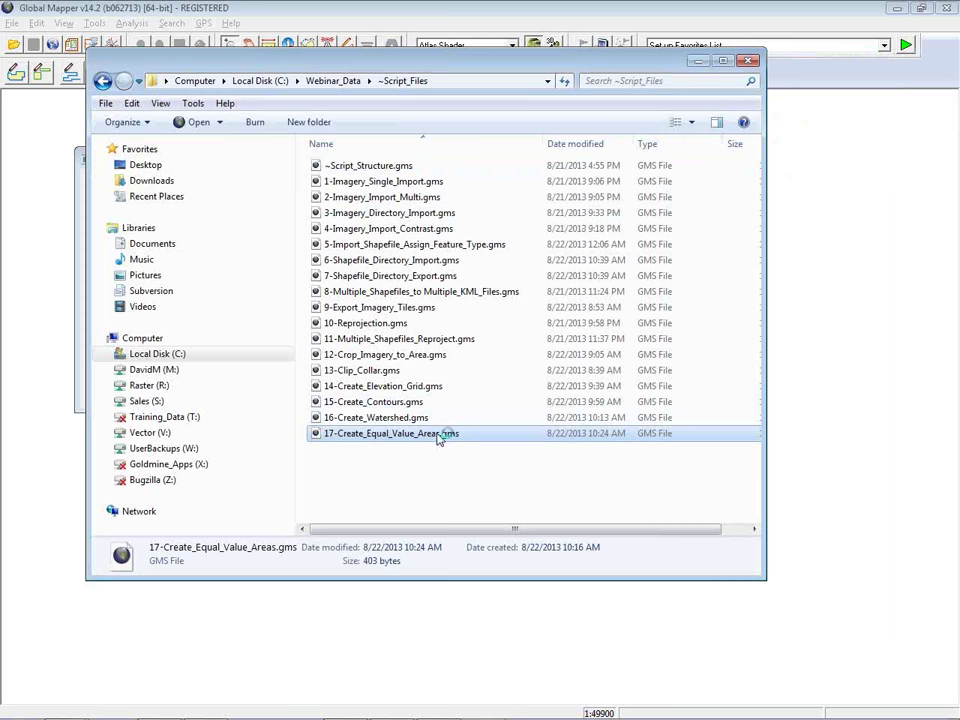
Load Slopes.shp from the Slopes folder inside Output into Global Mapper and bring the map to the front.
{"action": "key", "text": "alt+Tab"}
{"action": "key", "text": "alt+Tab"}
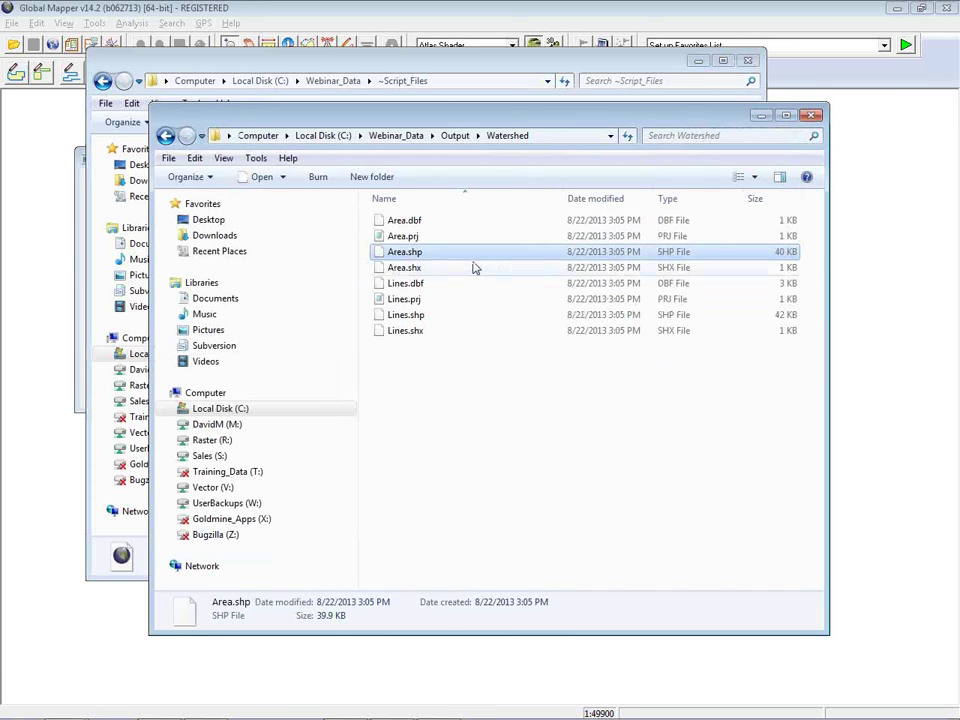
{"action": "left_click", "coordinate": [453, 135]}
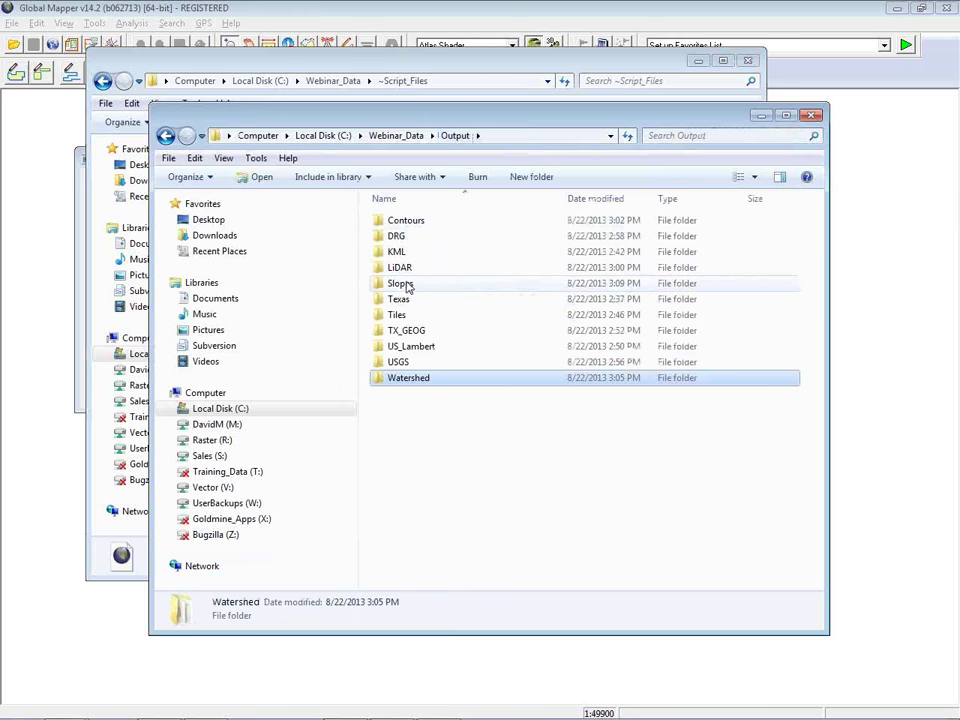
{"action": "double_click", "coordinate": [410, 287]}
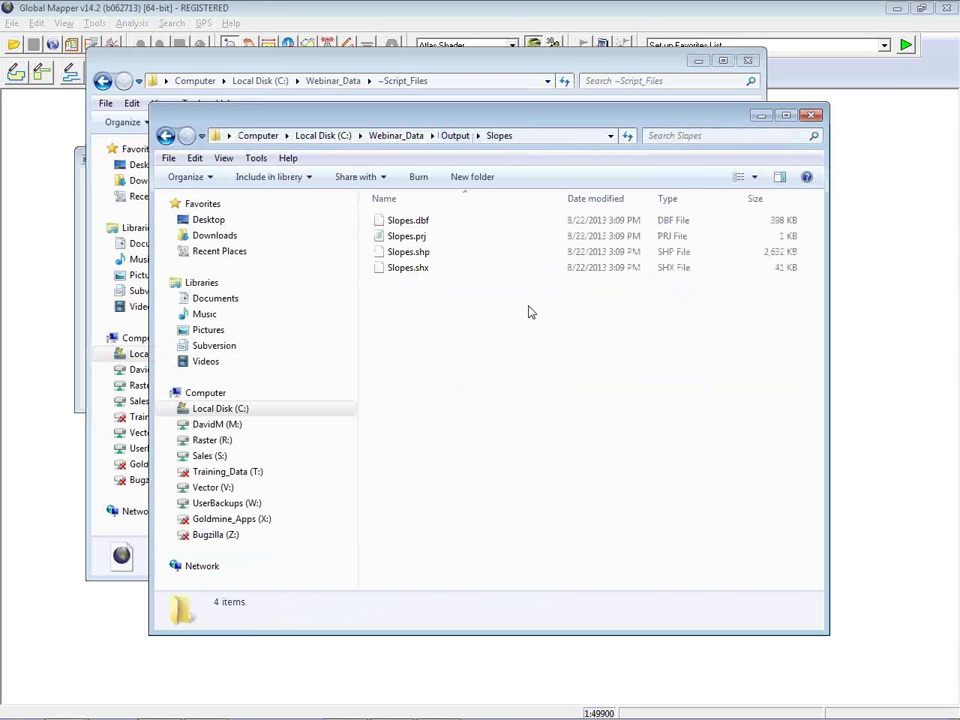
{"action": "left_click_drag", "start_coordinate": [430, 252], "coordinate": [55, 368]}
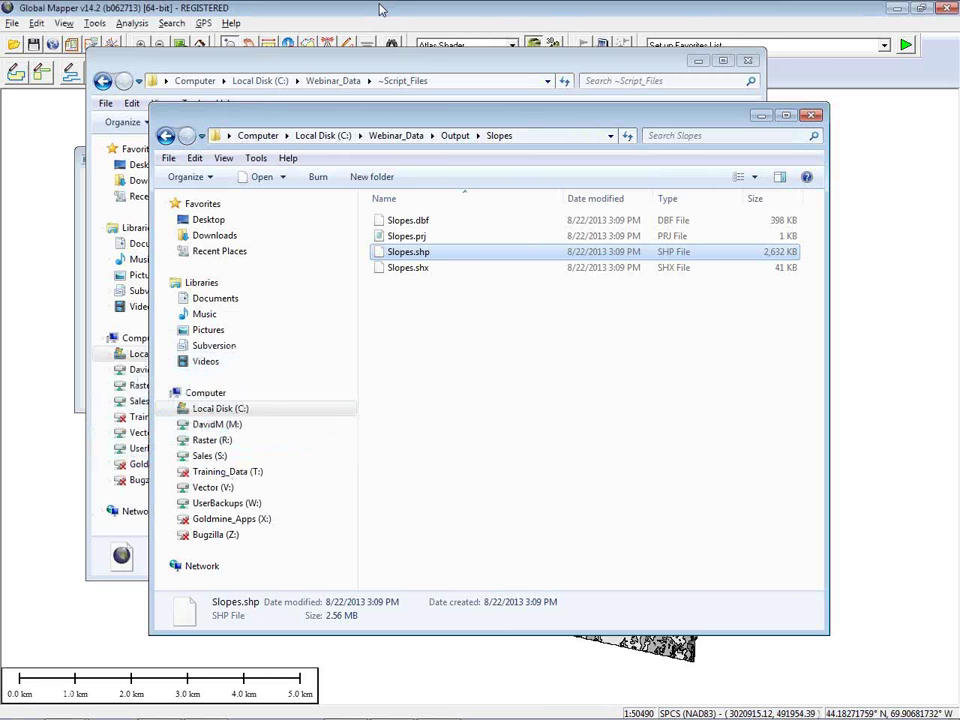
{"action": "left_click", "coordinate": [380, 9]}
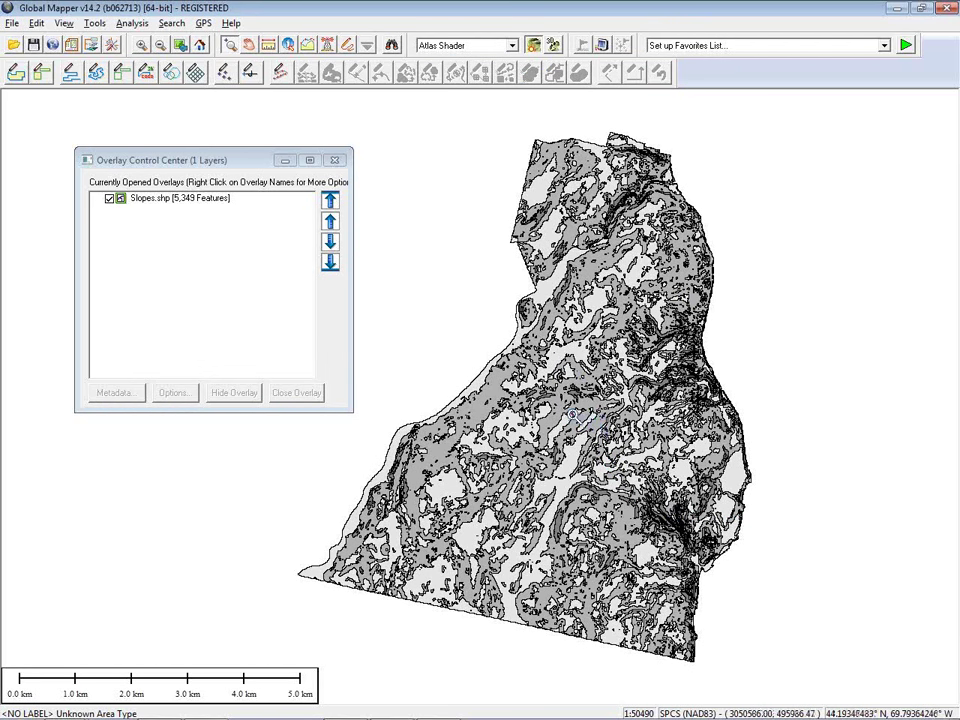
Inspect the slope attributes of two dark areas and one light area in the Slopes.shp layer.
{"action": "left_click", "coordinate": [548, 429]}
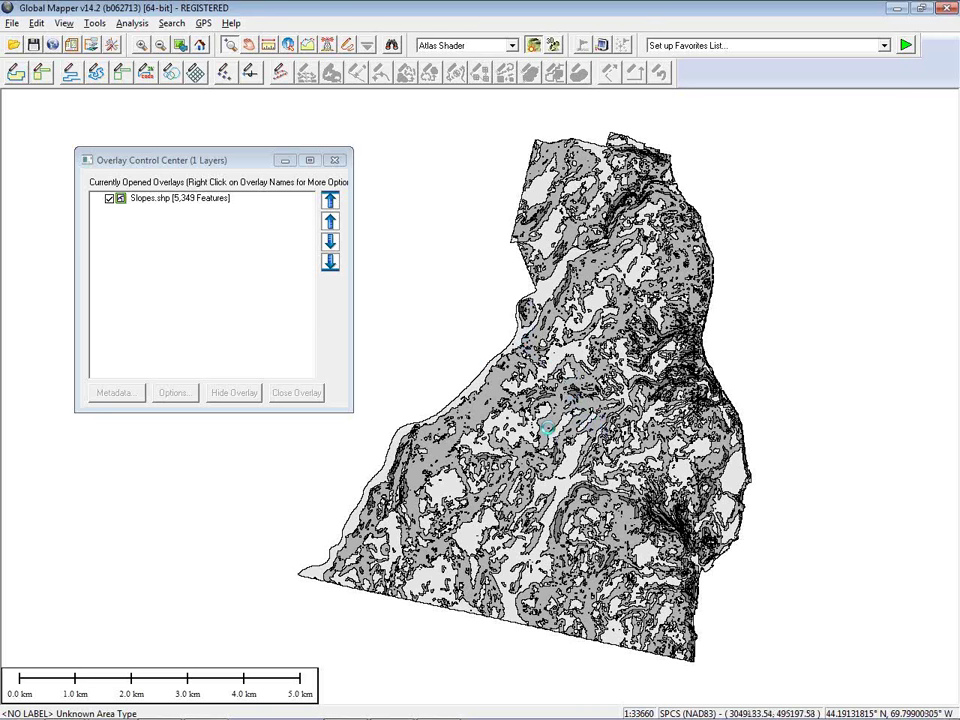
{"action": "left_click", "coordinate": [548, 429]}
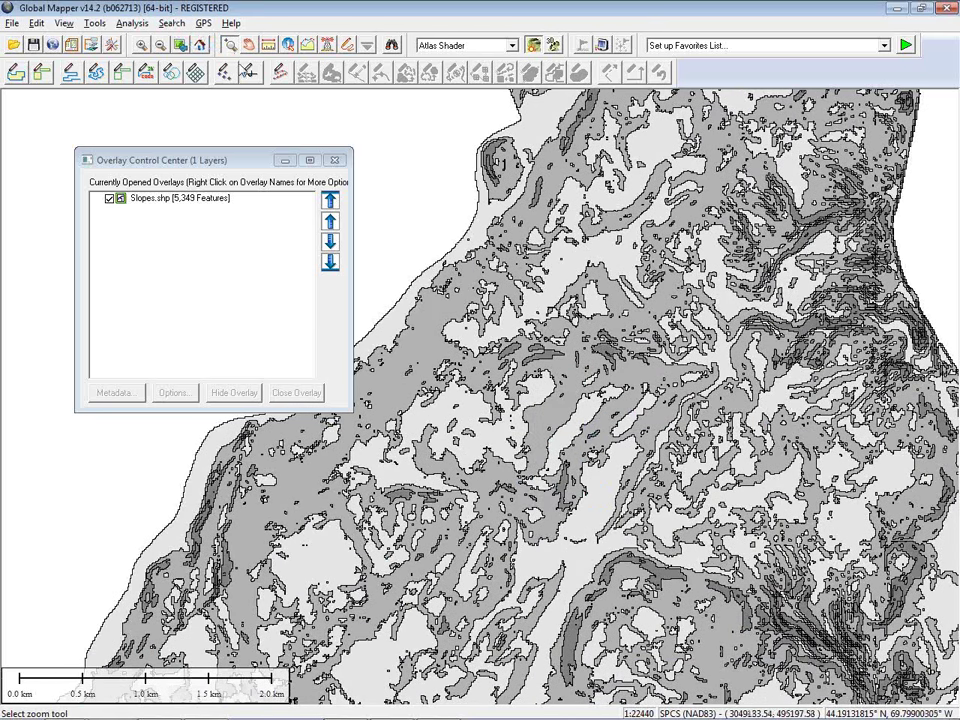
{"action": "left_click_drag", "start_coordinate": [395, 306], "coordinate": [636, 536]}
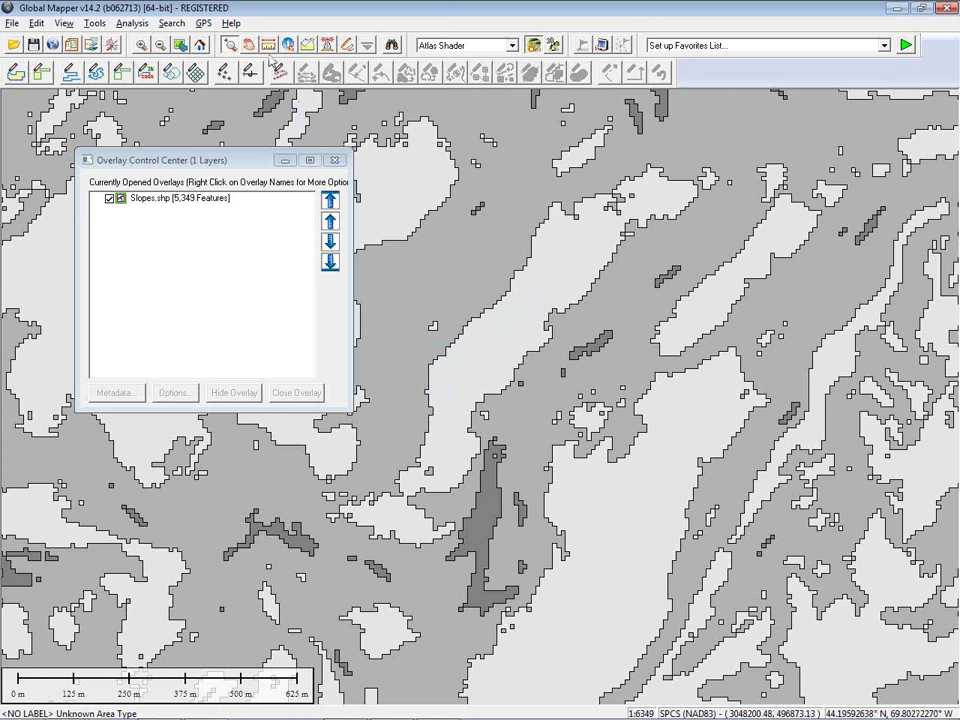
{"action": "left_click", "coordinate": [288, 45]}
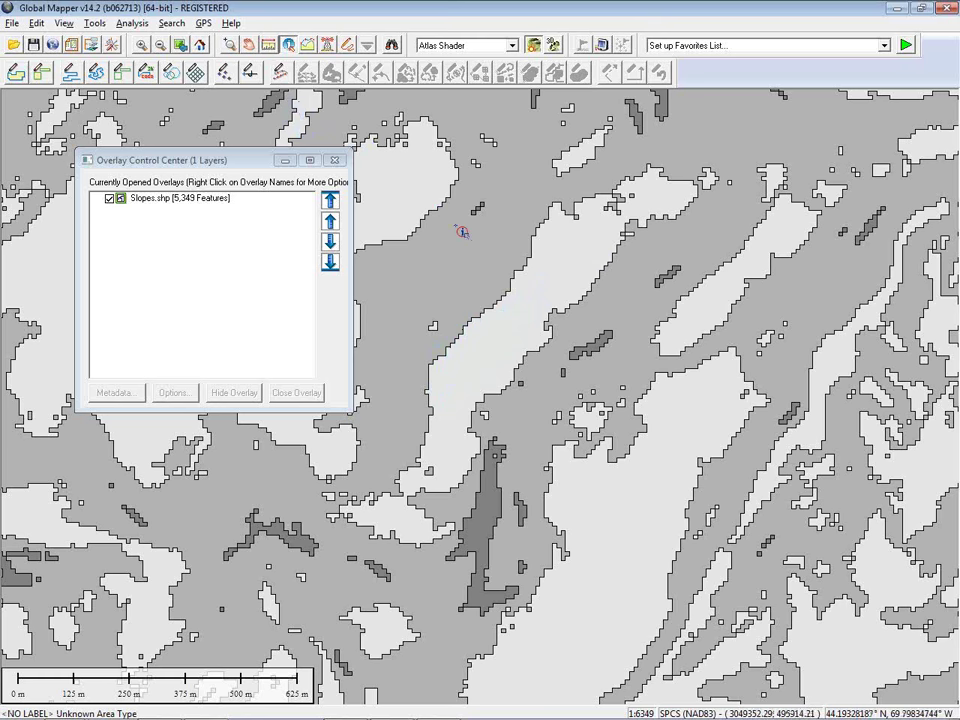
{"action": "left_click", "coordinate": [611, 356]}
{"action": "left_click_drag", "start_coordinate": [692, 167], "coordinate": [319, 181]}
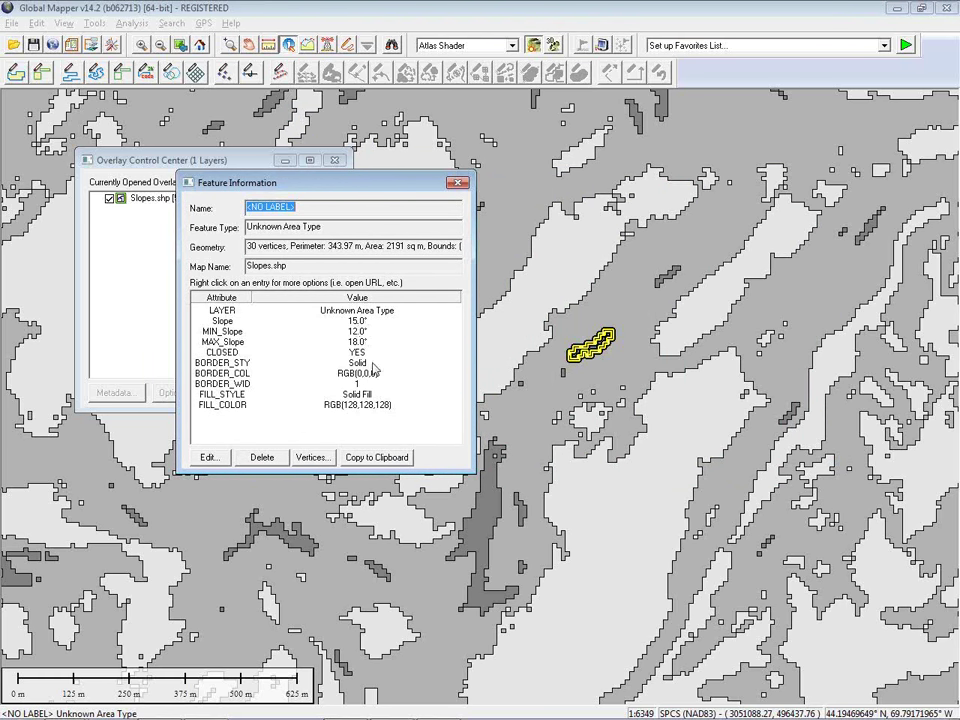
{"action": "left_click", "coordinate": [455, 186]}
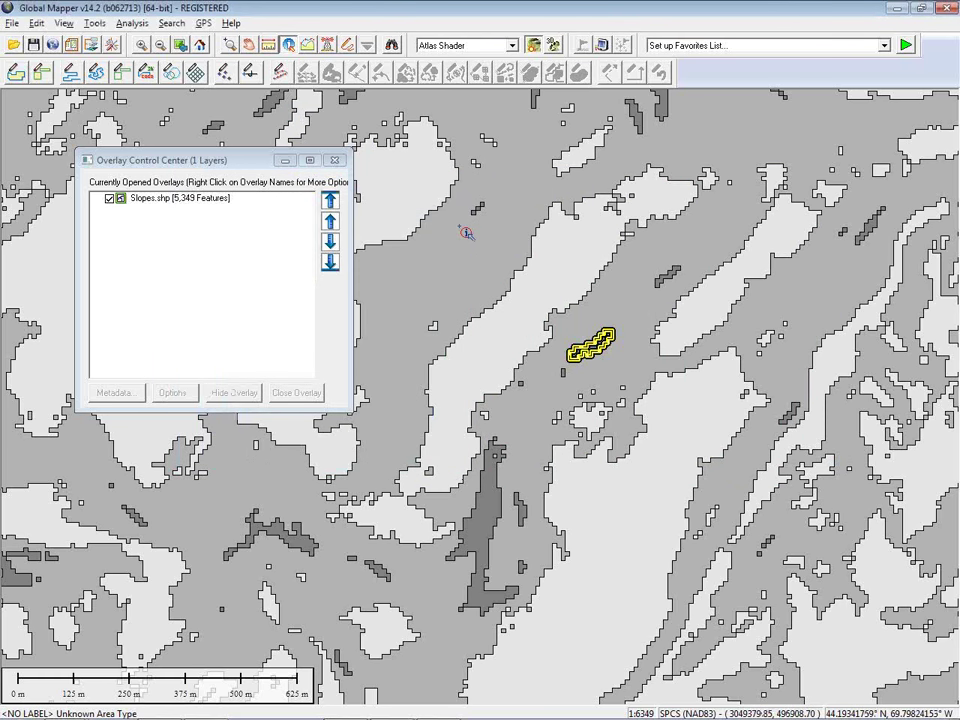
{"action": "left_click", "coordinate": [489, 510]}
{"action": "left_click", "coordinate": [457, 183]}
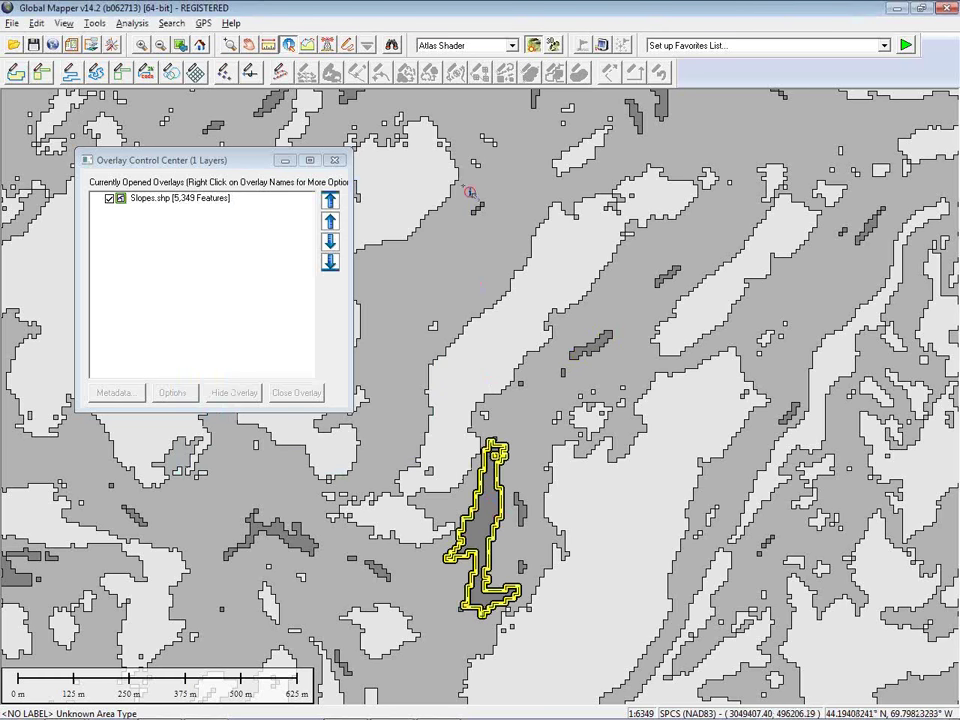
{"action": "left_click", "coordinate": [572, 251]}
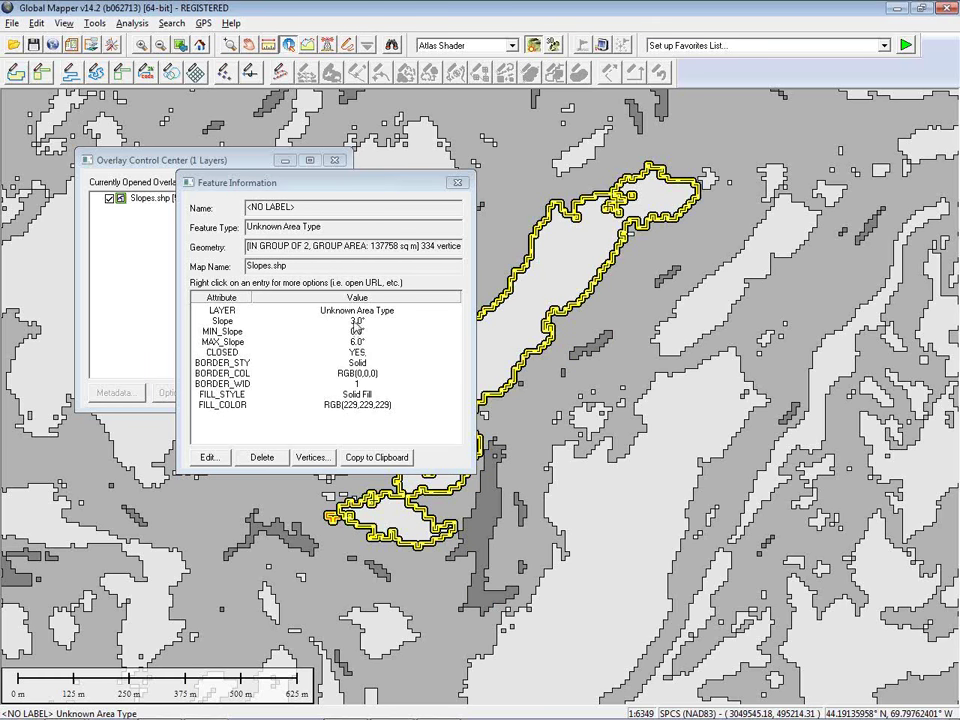
{"action": "left_click", "coordinate": [457, 184]}
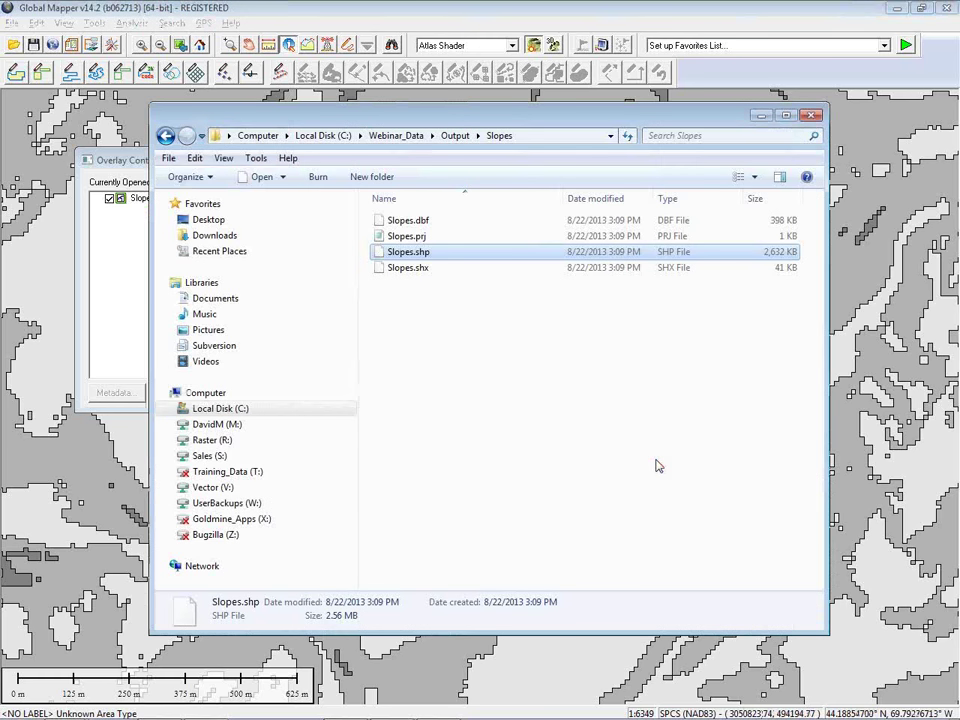
Unload the slopes layer and load US_States.shp from the US_States folder inside Webinar_Data.
{"action": "key", "text": "alt+Tab"}
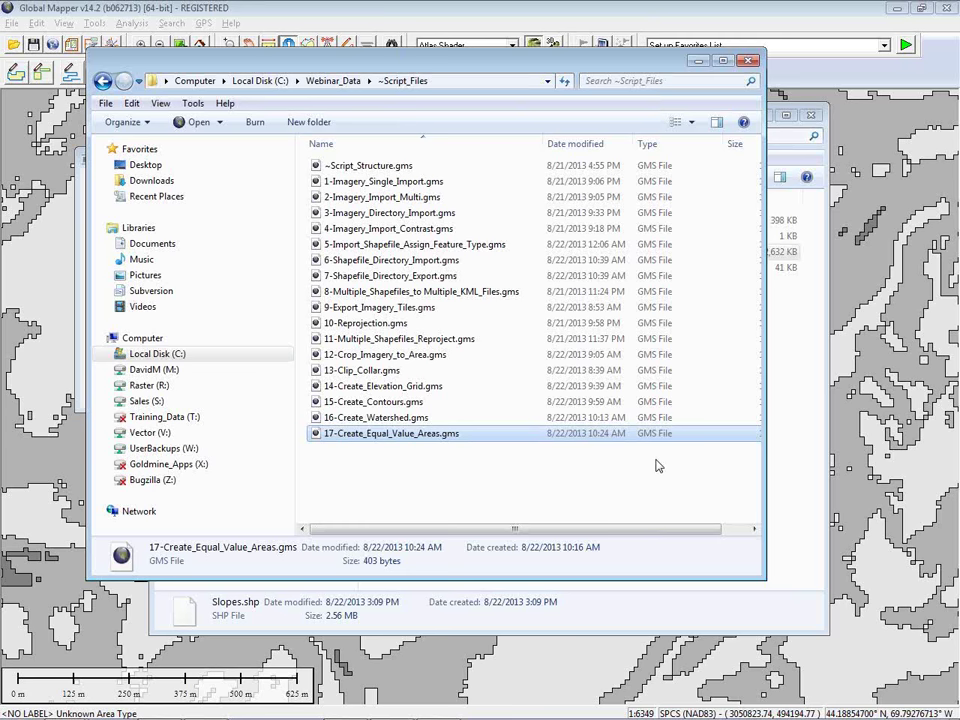
{"action": "key", "text": "alt+Tab"}
{"action": "key", "text": "alt+Tab"}
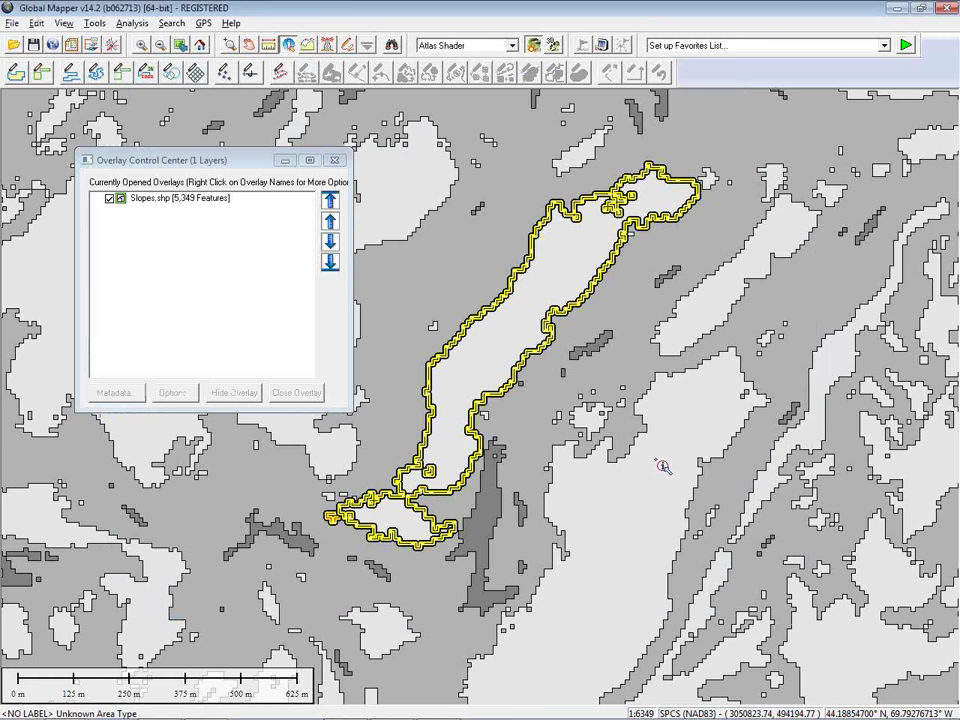
{"action": "key", "text": "ctrl+u"}
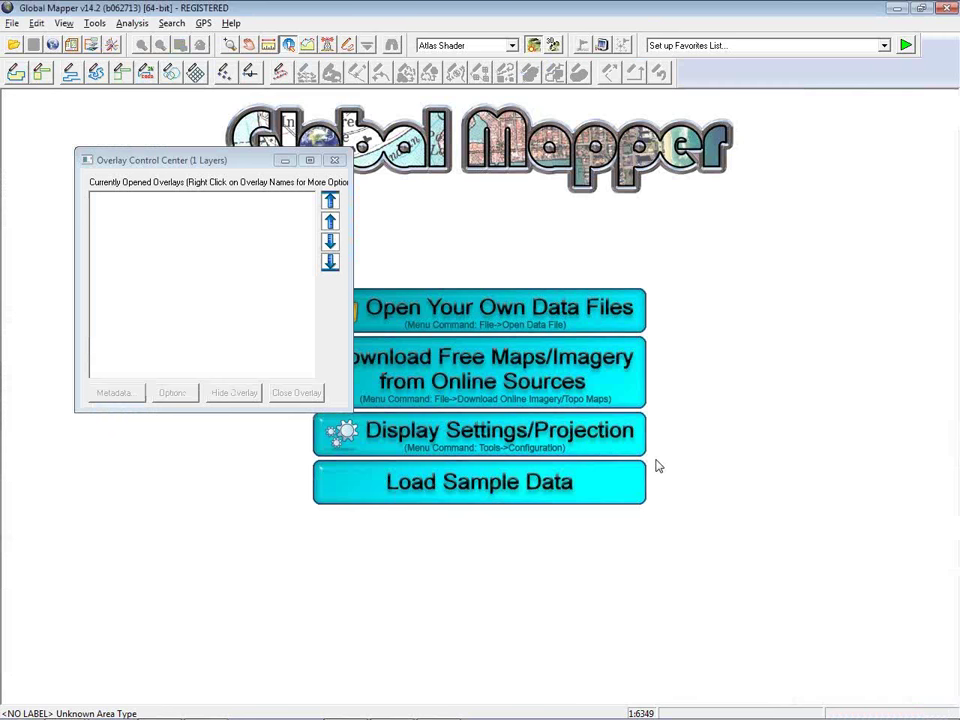
{"action": "key", "text": "ctrl+o"}
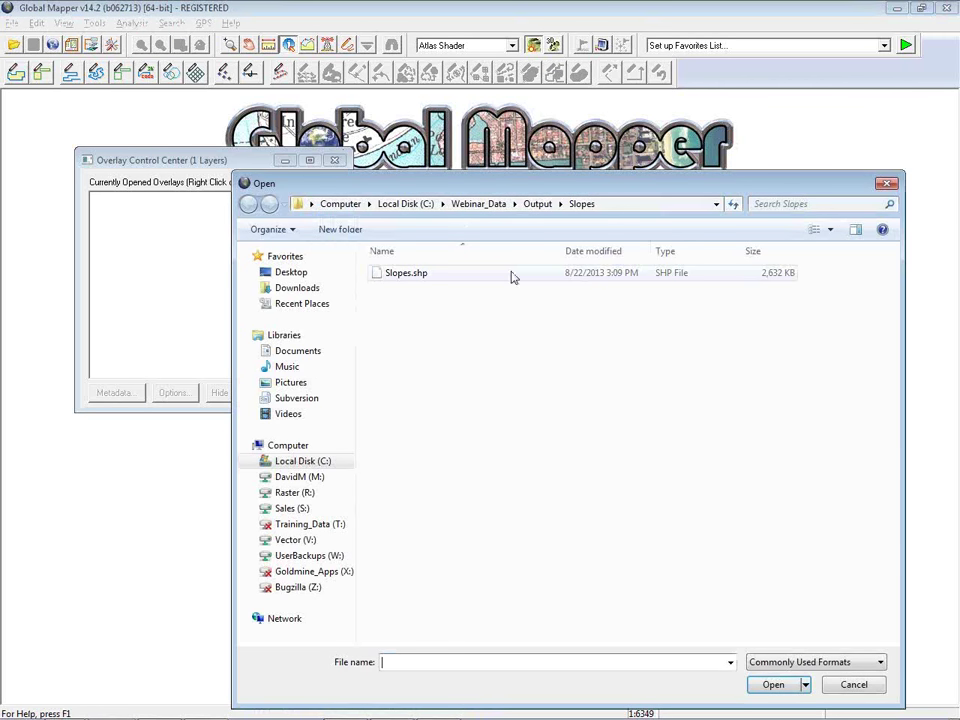
{"action": "left_click", "coordinate": [478, 203]}
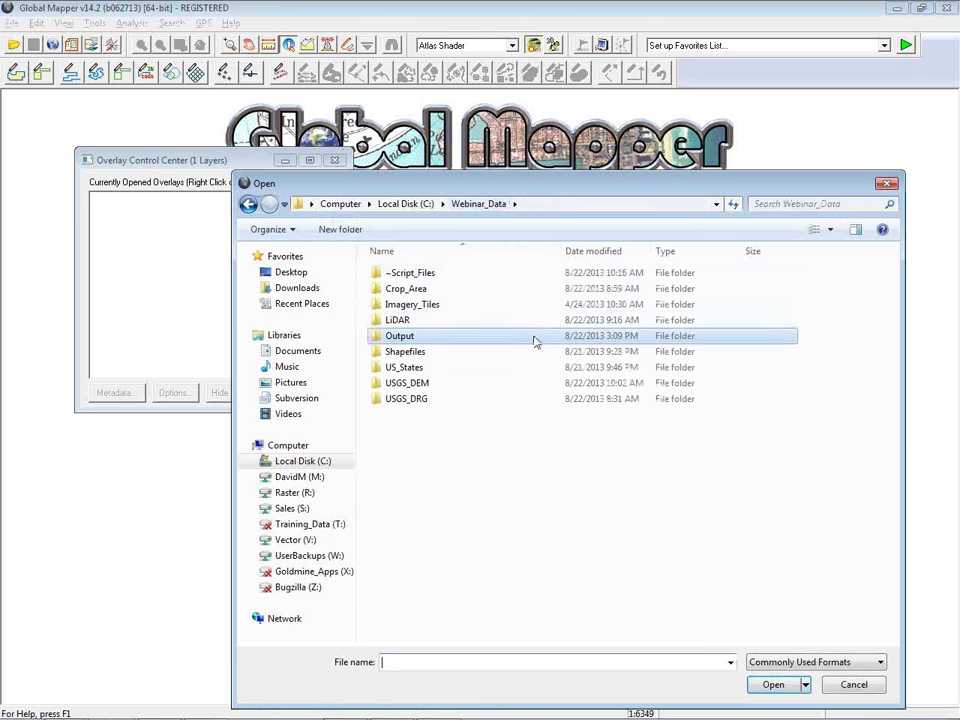
{"action": "double_click", "coordinate": [461, 368]}
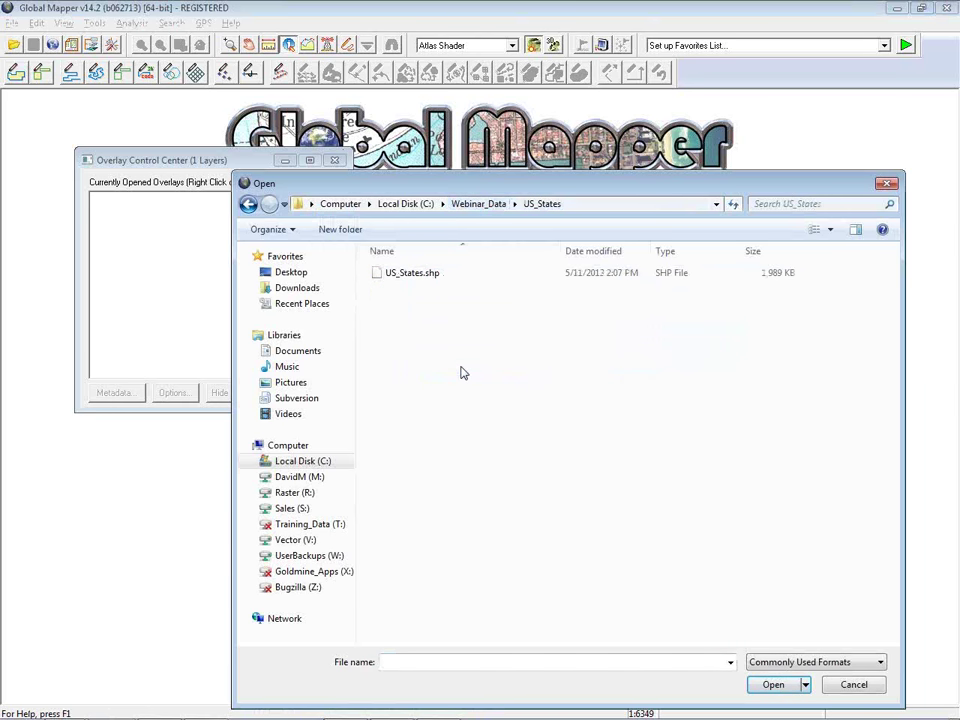
{"action": "left_click", "coordinate": [420, 280]}
{"action": "left_click", "coordinate": [773, 685]}
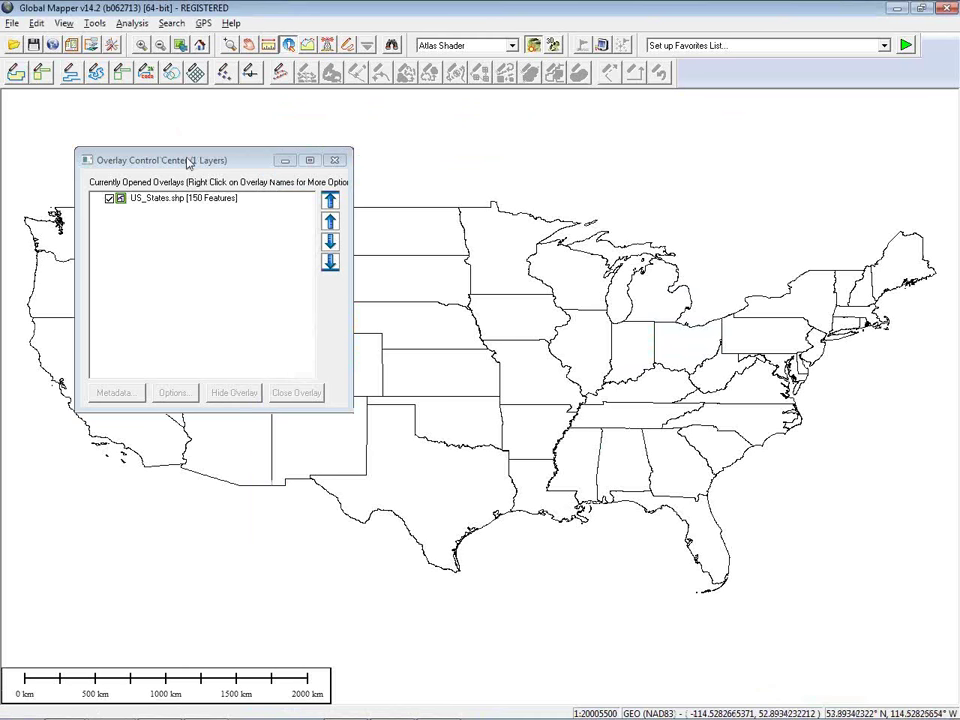
Move the Overlay Control Center off the northwestern states and choose Lambert Conformal Conic as the display projection.
{"action": "left_click_drag", "start_coordinate": [186, 160], "coordinate": [161, 399]}
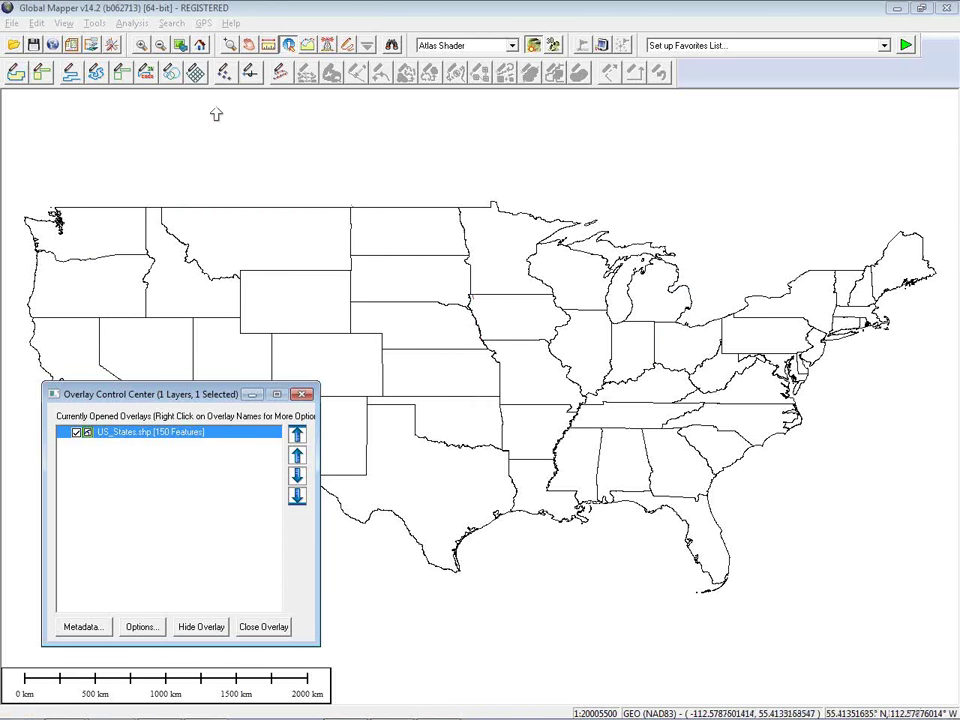
{"action": "left_click", "coordinate": [88, 42]}
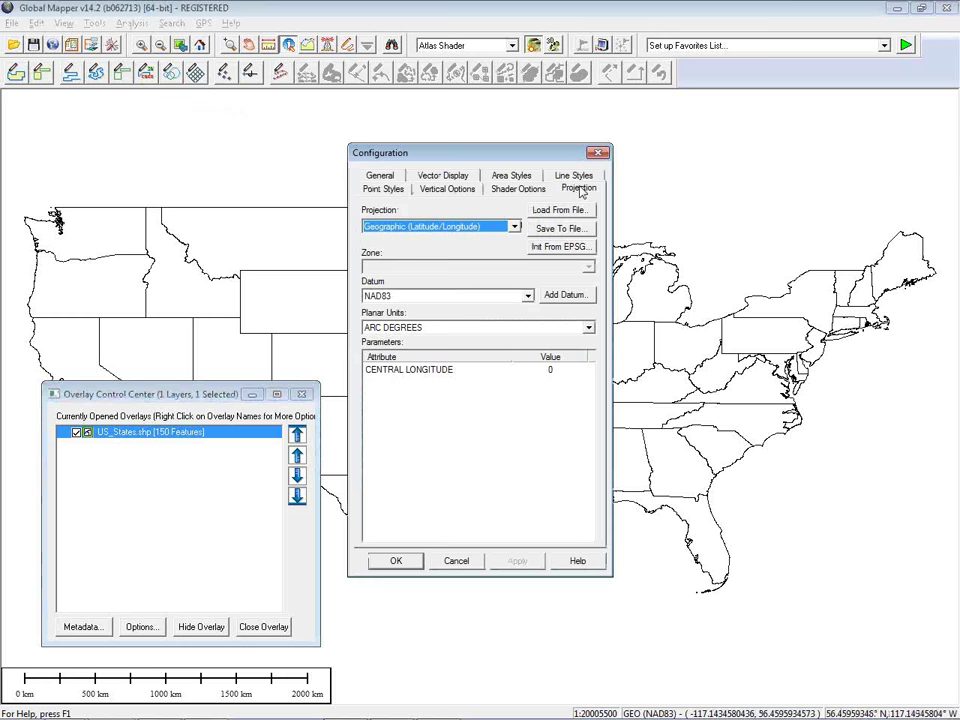
{"action": "left_click", "coordinate": [575, 189]}
{"action": "left_click", "coordinate": [514, 226]}
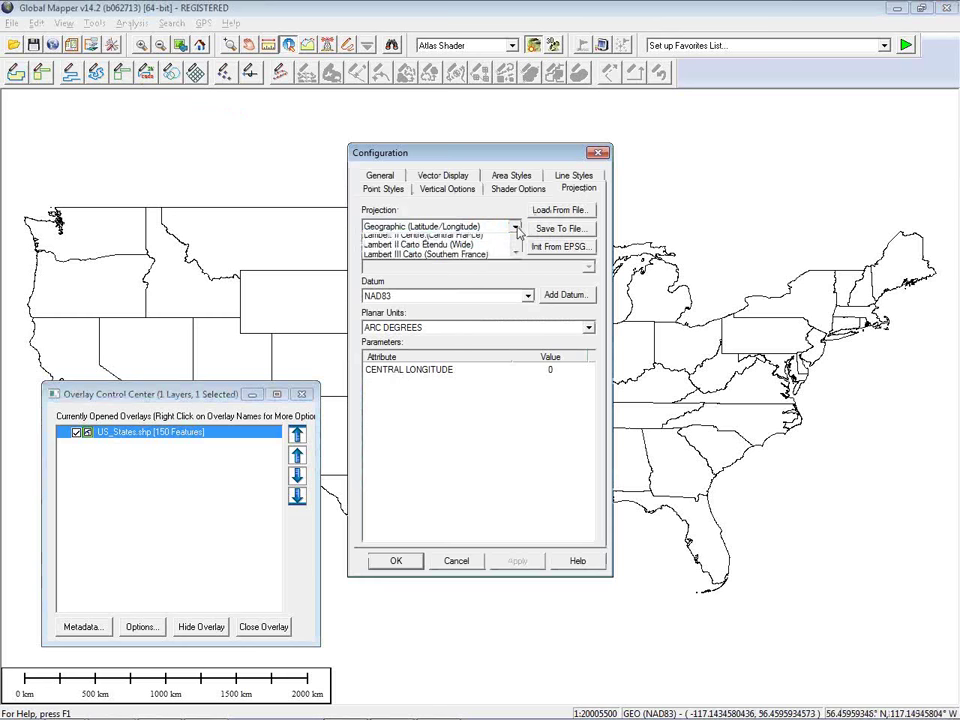
{"action": "left_click_drag", "start_coordinate": [516, 336], "coordinate": [516, 356]}
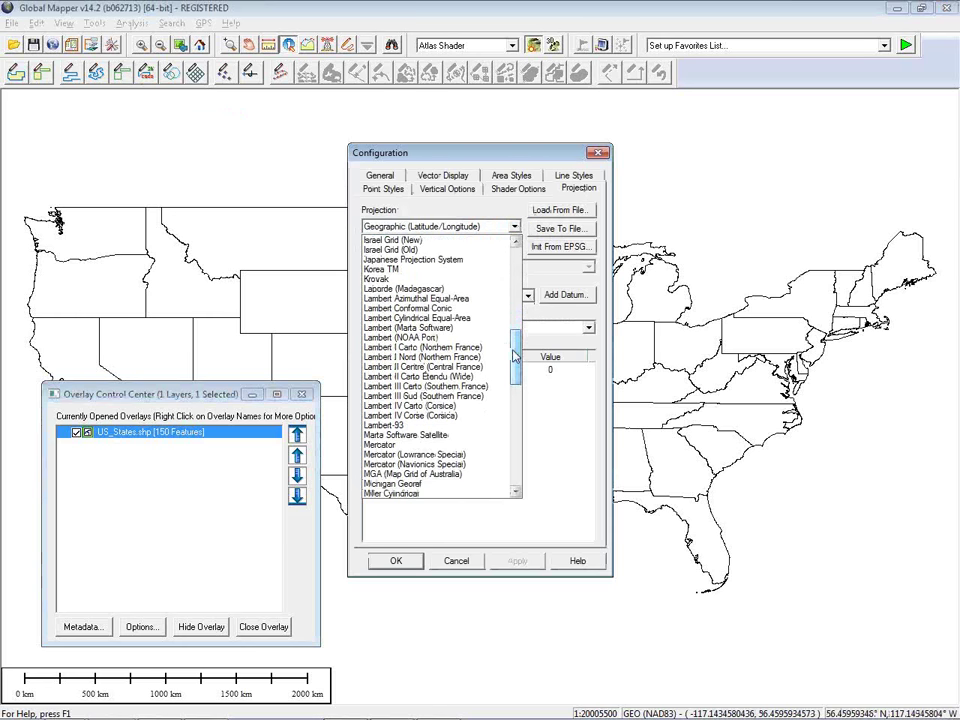
{"action": "left_click", "coordinate": [477, 311]}
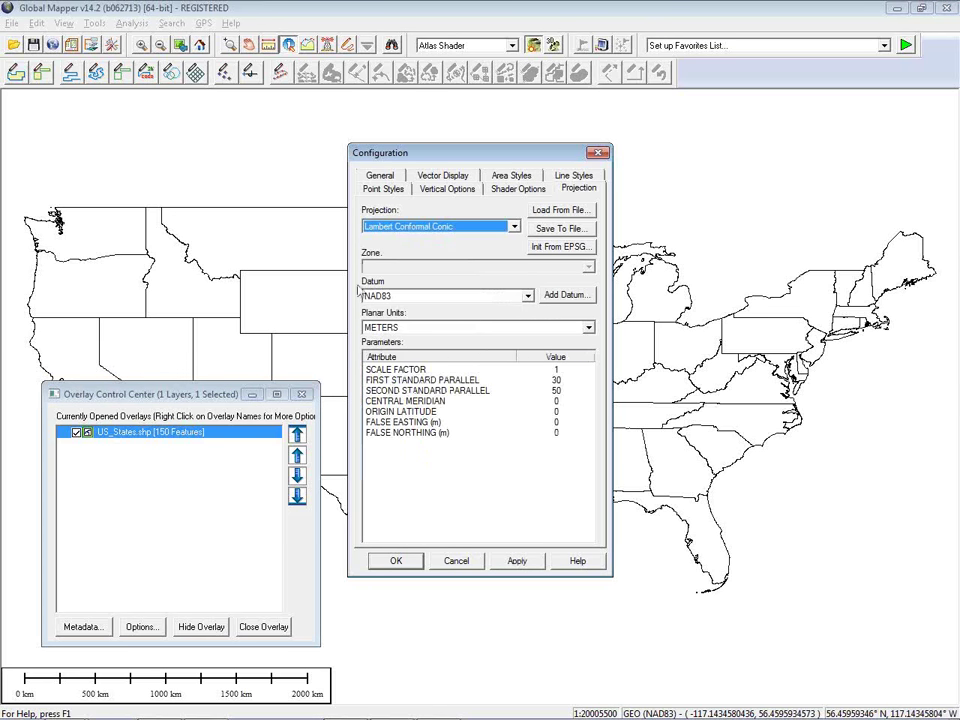
Set the projection's central meridian to -100 and apply the configuration to the US states map.
{"action": "left_click", "coordinate": [445, 402]}
{"action": "left_click", "coordinate": [558, 401]}
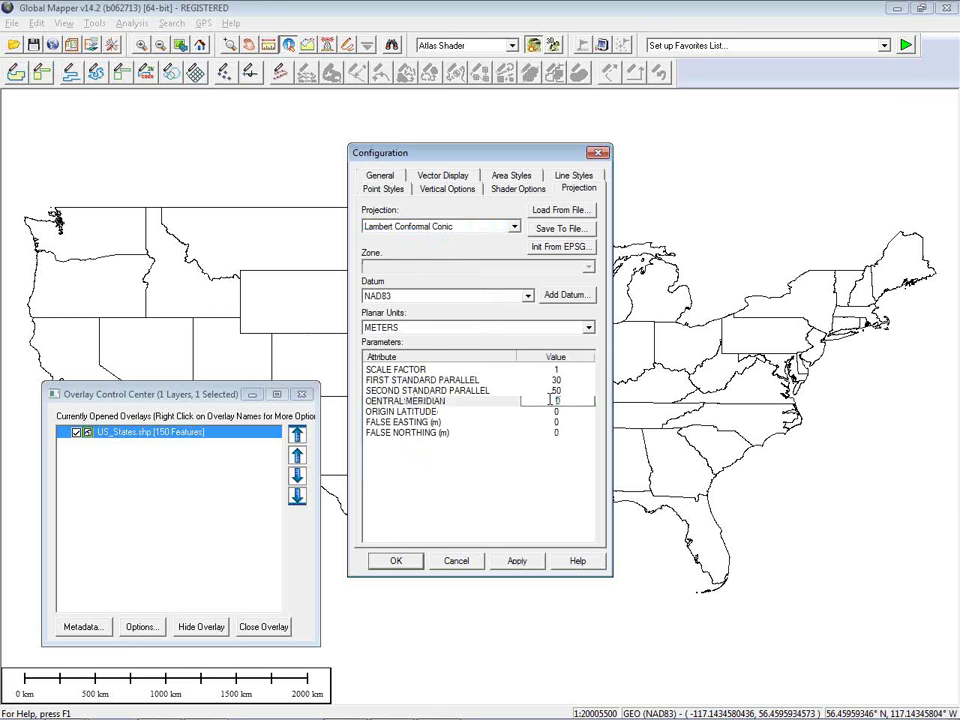
{"action": "type", "text": "-100"}
{"action": "left_click", "coordinate": [558, 432]}
{"action": "left_click", "coordinate": [558, 432]}
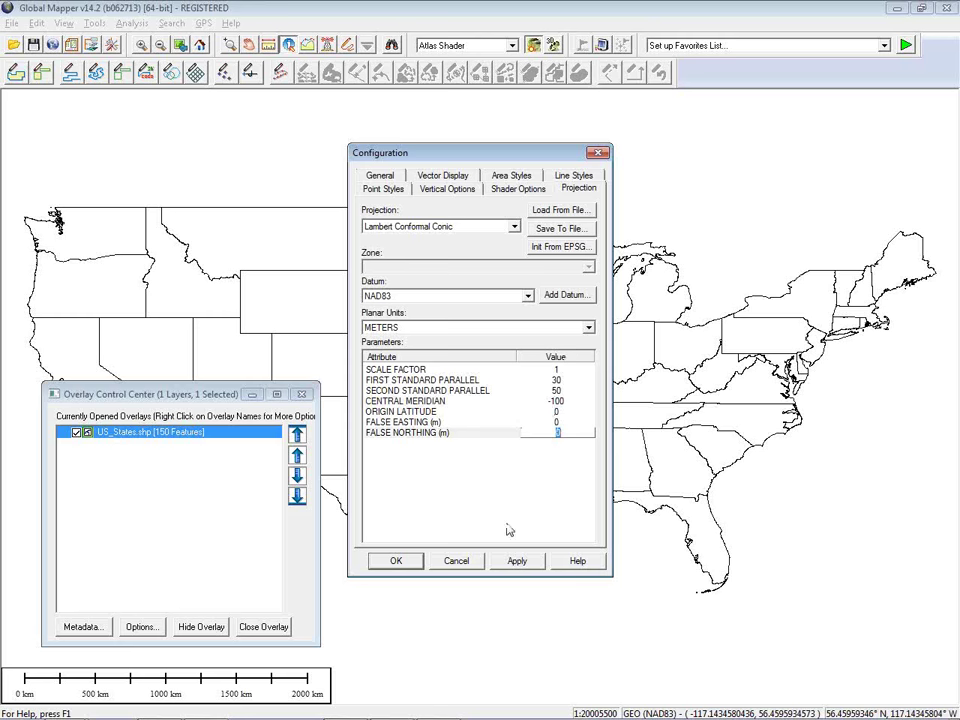
{"action": "left_click_drag", "start_coordinate": [497, 153], "coordinate": [786, 156]}
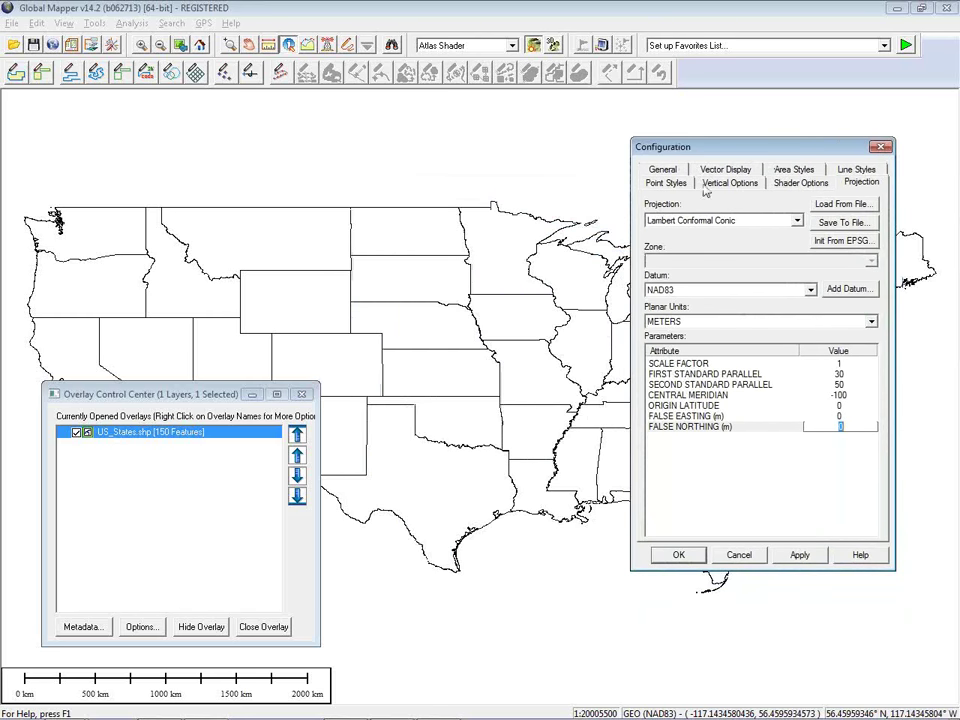
{"action": "left_click", "coordinate": [679, 554]}
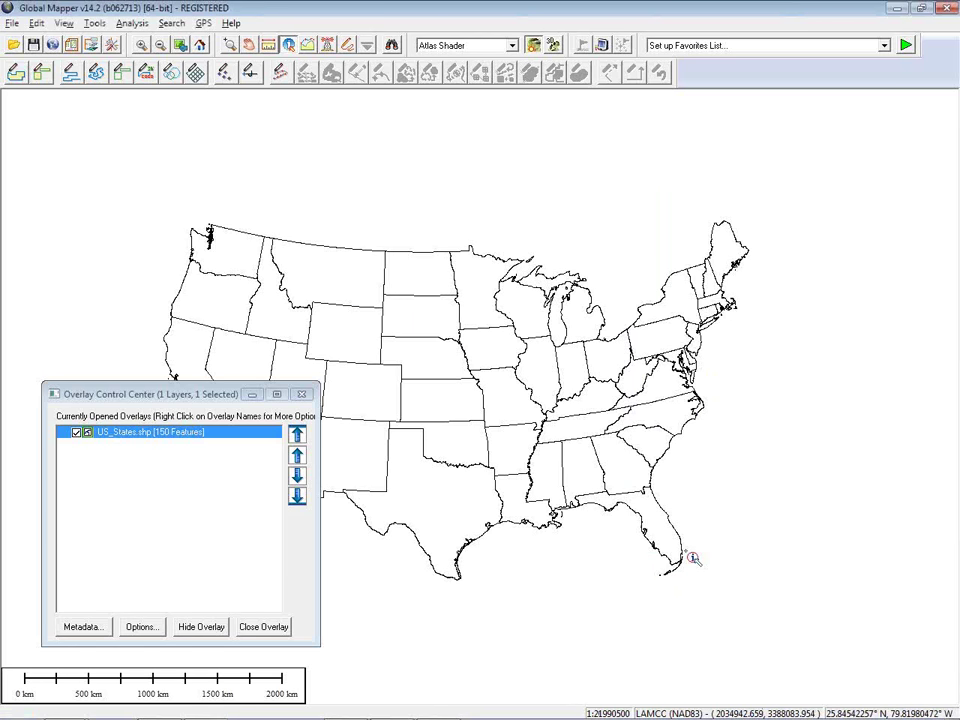
Close the Overlay Control Center and save the map as a workspace named States in the Output folder.
{"action": "left_click", "coordinate": [301, 394]}
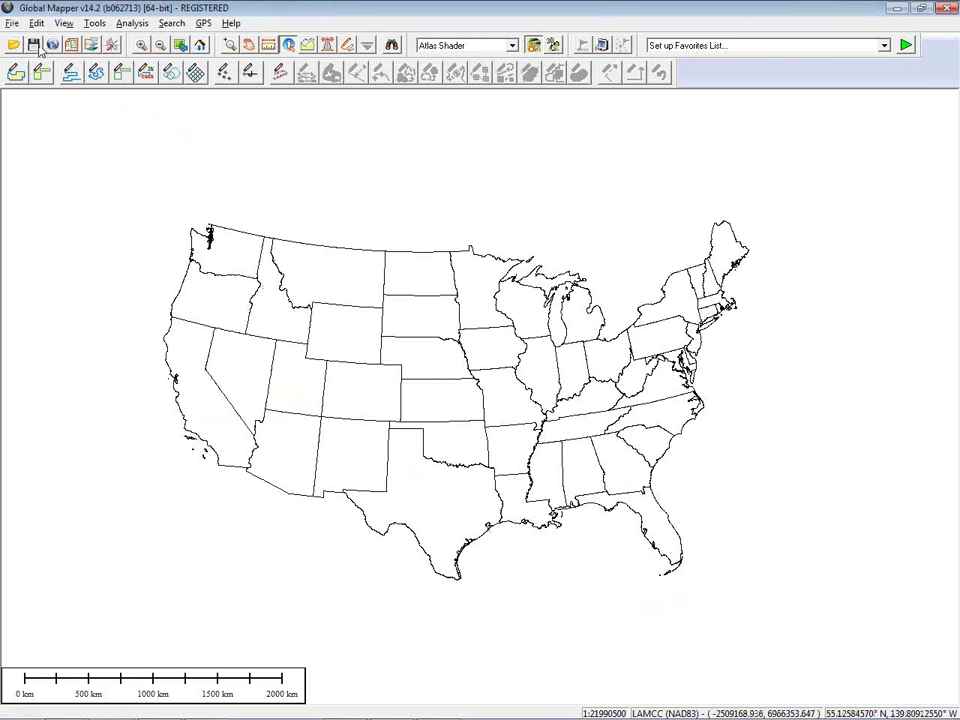
{"action": "left_click", "coordinate": [12, 24]}
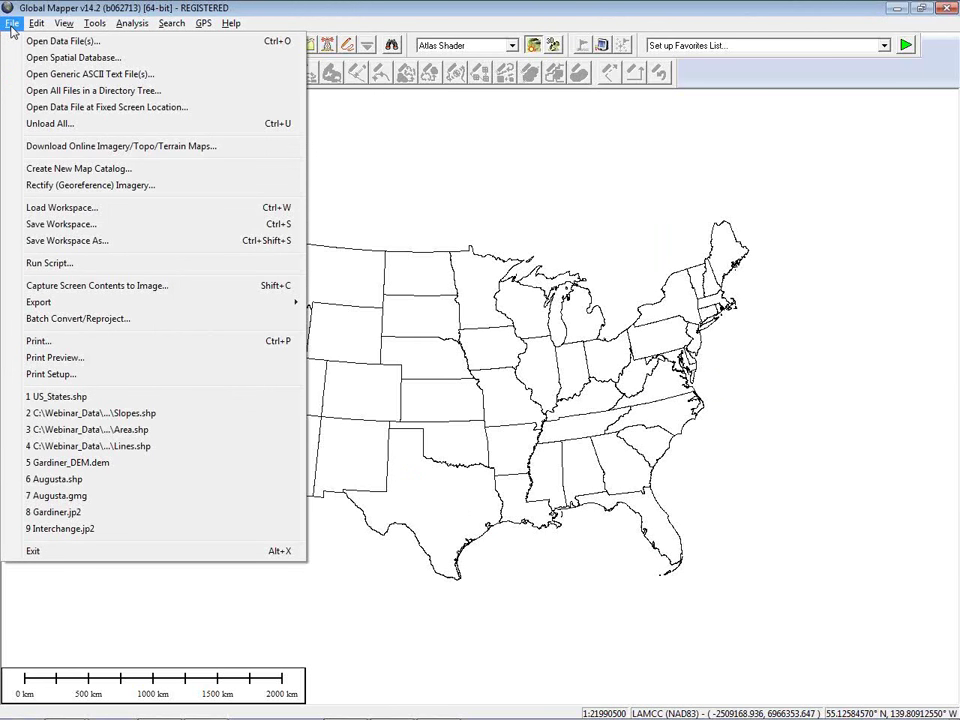
{"action": "left_click", "coordinate": [40, 224]}
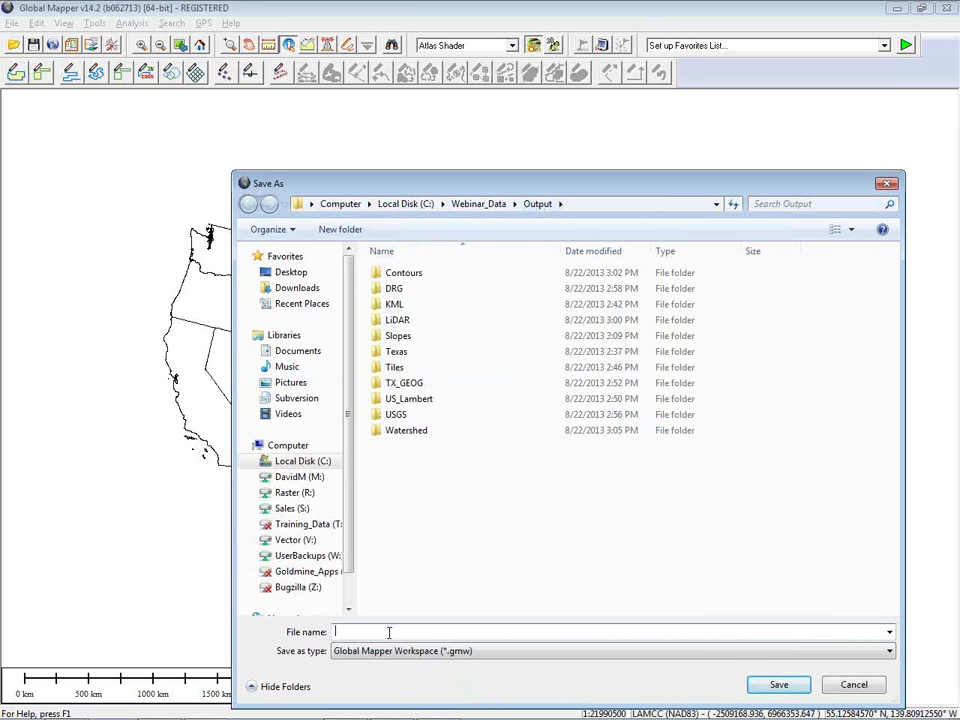
{"action": "type", "text": "States"}
{"action": "left_click", "coordinate": [783, 685]}
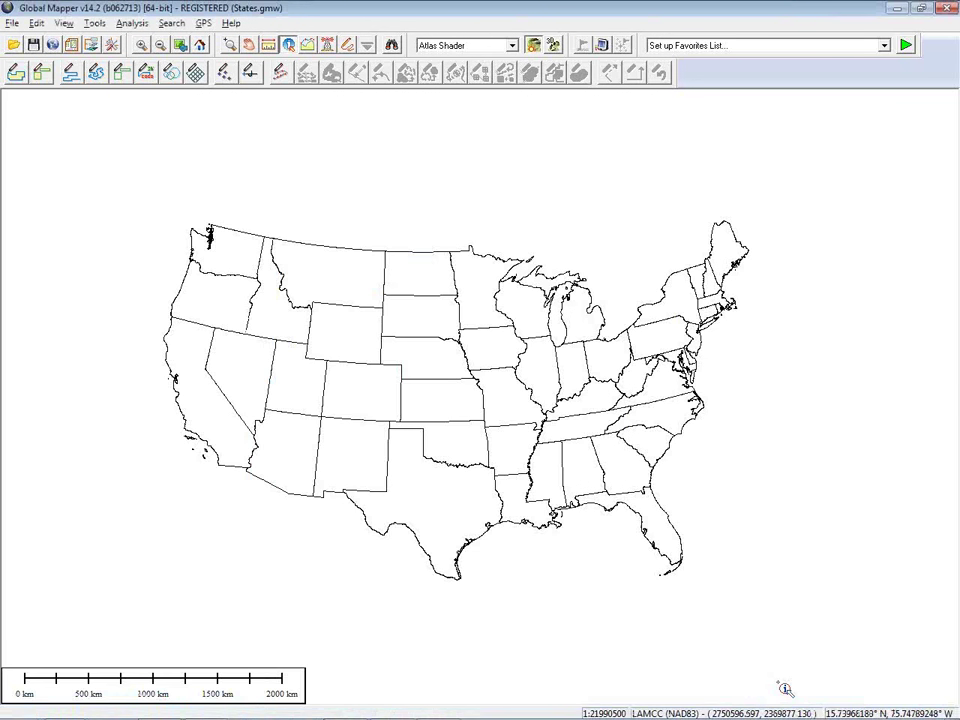
Switch to the file explorer, go up to the Output folder, and open States.gmw in Notepad.
{"action": "key", "text": "alt+Tab"}
{"action": "key", "text": "alt+Tab"}
{"action": "key", "text": "alt+Tab"}
{"action": "key", "text": "alt+Tab"}
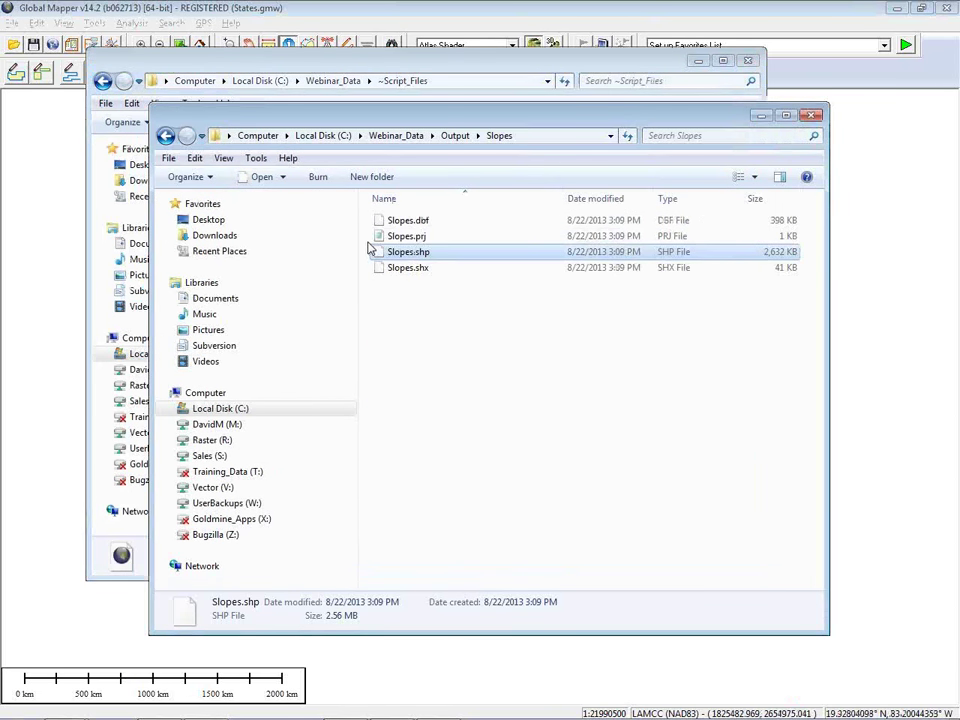
{"action": "left_click", "coordinate": [455, 135]}
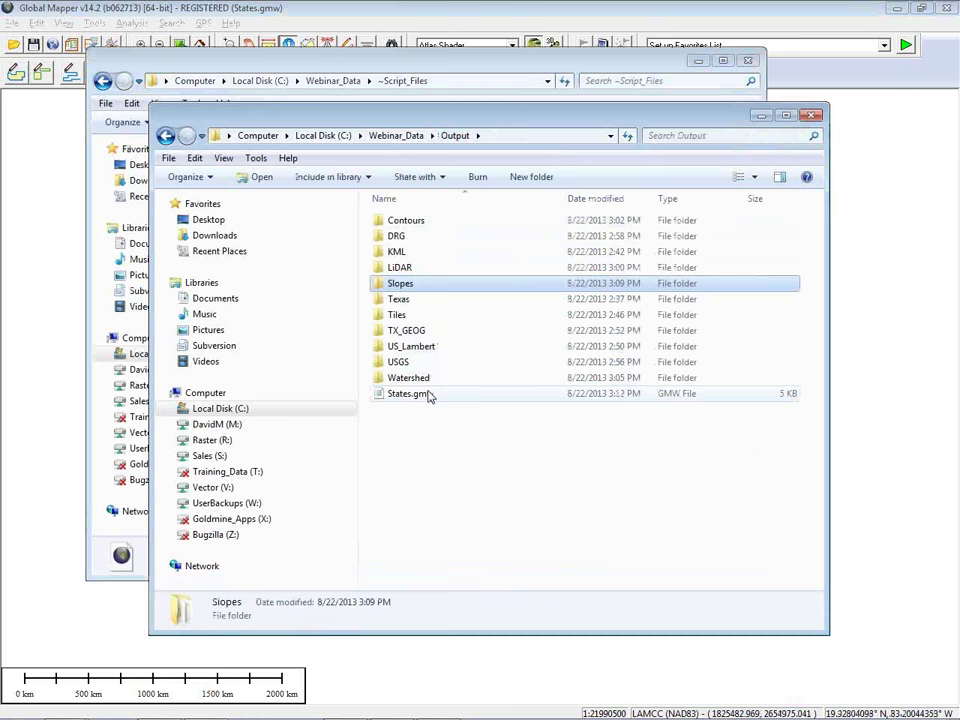
{"action": "left_click", "coordinate": [428, 394]}
{"action": "right_click", "coordinate": [428, 396]}
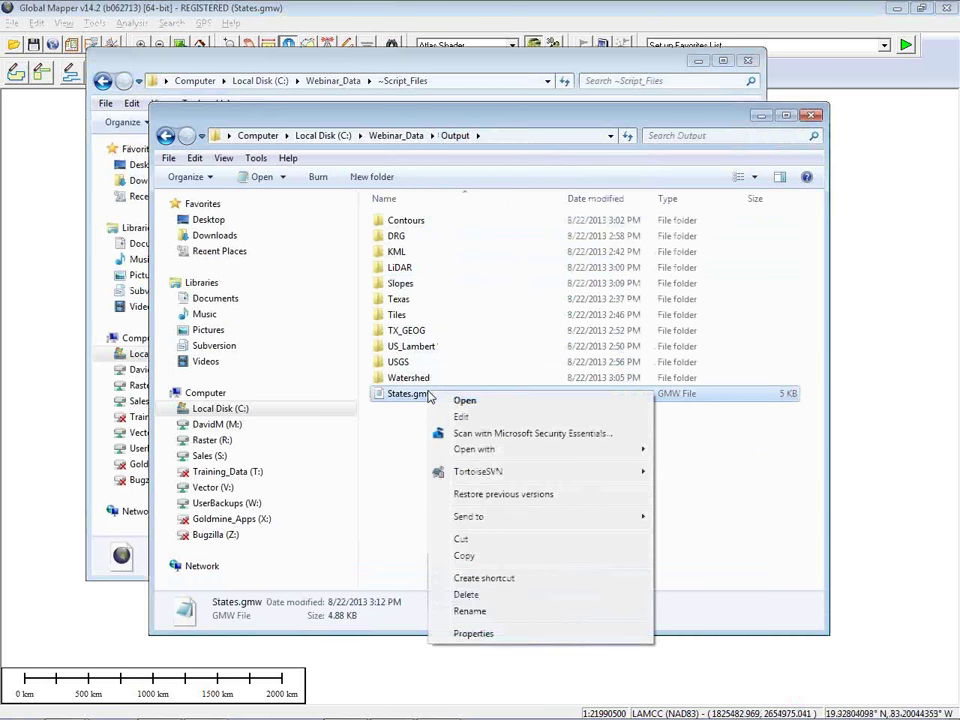
{"action": "mouse_move", "coordinate": [553, 455]}
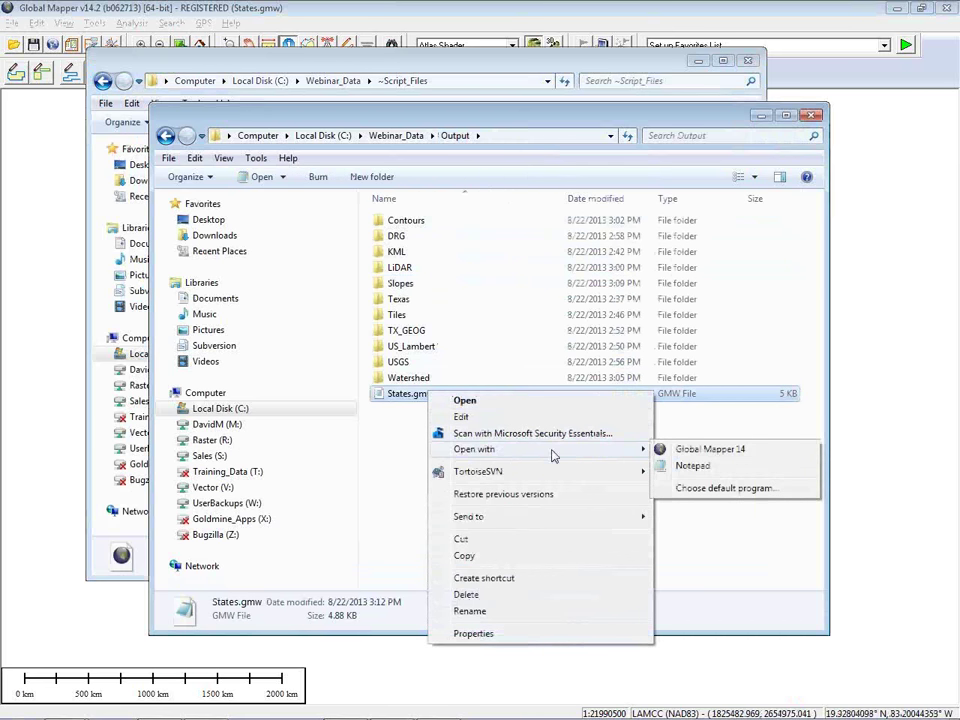
{"action": "left_click", "coordinate": [700, 470]}
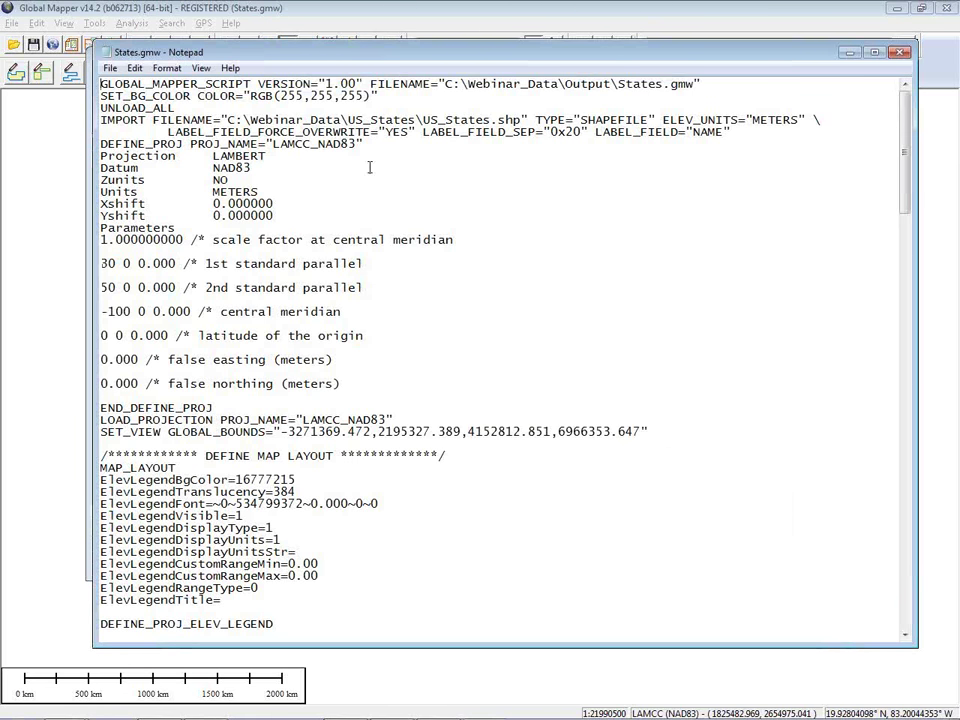
Delete the FILENAME parameter, the SET_BG_COLOR line and the UNLOAD_ALL line after GLOBAL_MAPPER_SCRIPT VERSION="1.00" in the script header.
{"action": "left_click_drag", "start_coordinate": [363, 84], "coordinate": [90, 62]}
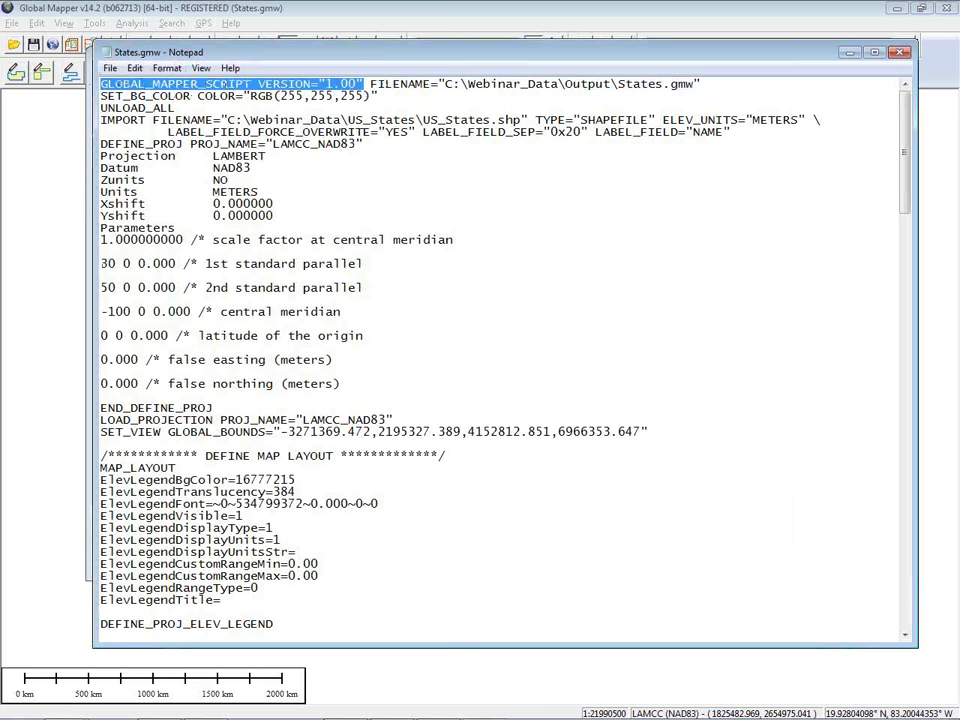
{"action": "left_click", "coordinate": [371, 84]}
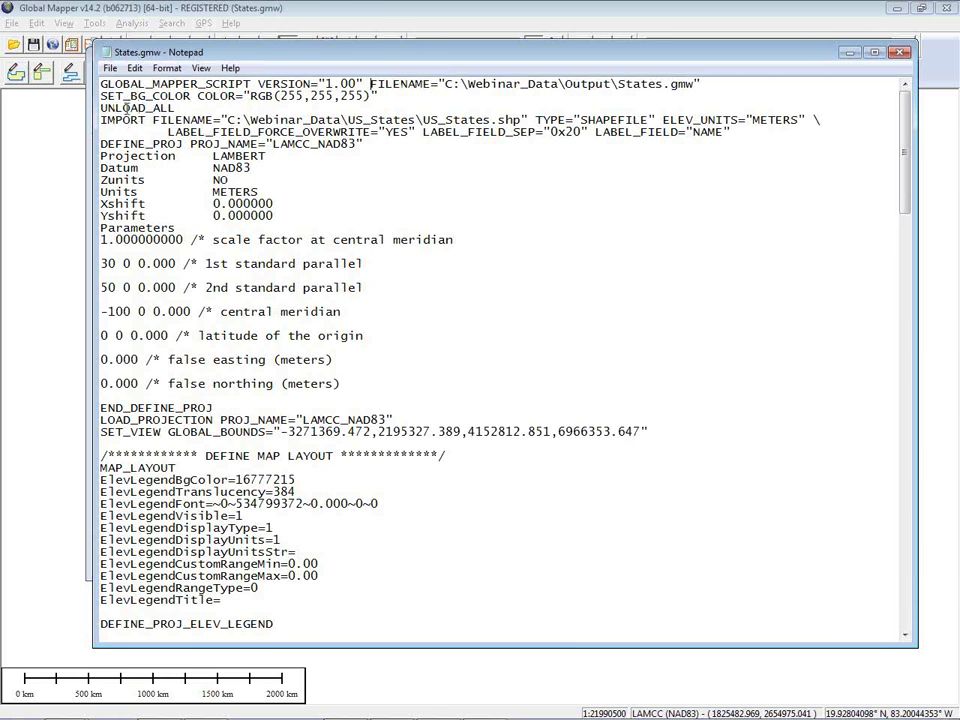
{"action": "left_click_drag", "start_coordinate": [176, 107], "coordinate": [367, 84]}
{"action": "key", "text": "Delete"}
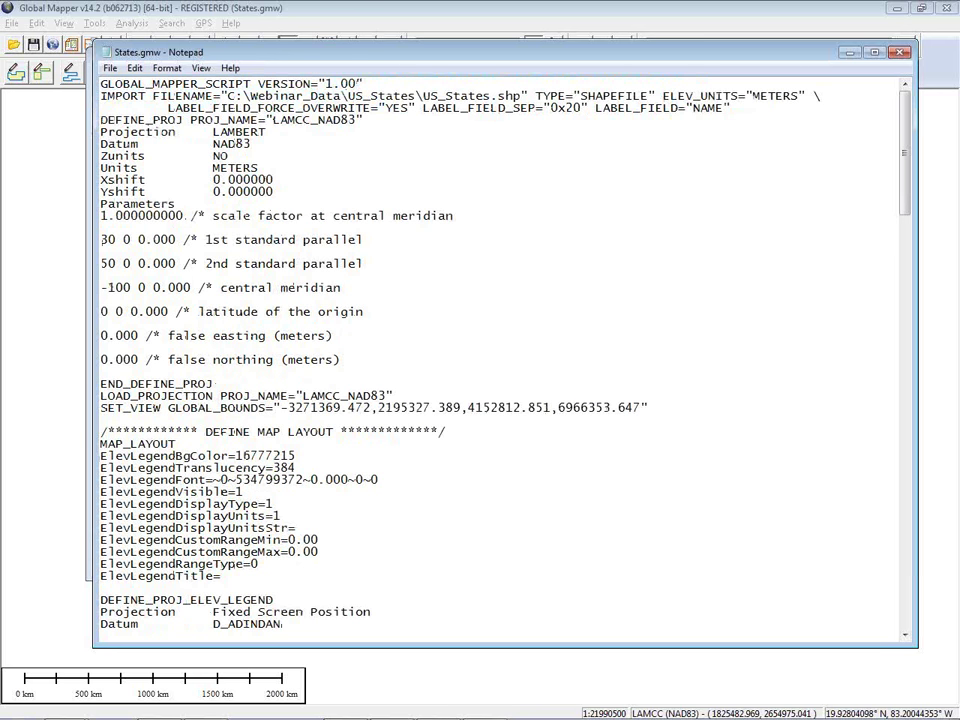
Insert blank lines to separate the script header, the IMPORT command, the DEFINE_PROJ block and the LOAD_PROJECTION line.
{"action": "key", "text": "Return"}
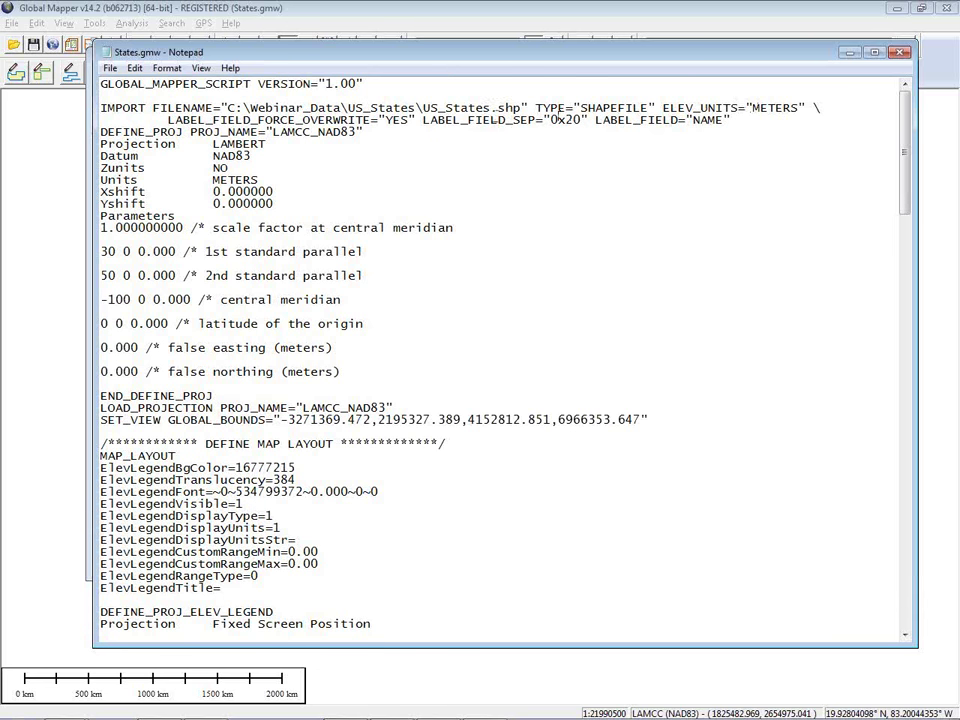
{"action": "left_click", "coordinate": [100, 131]}
{"action": "key", "text": "Return"}
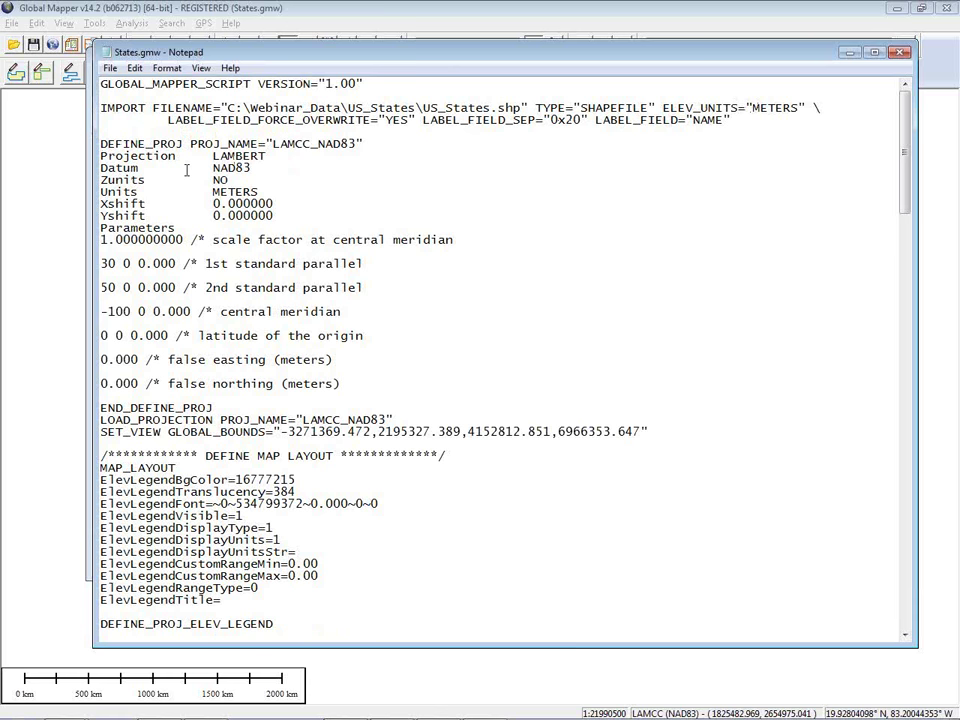
{"action": "left_click", "coordinate": [224, 405]}
{"action": "key", "text": "Return"}
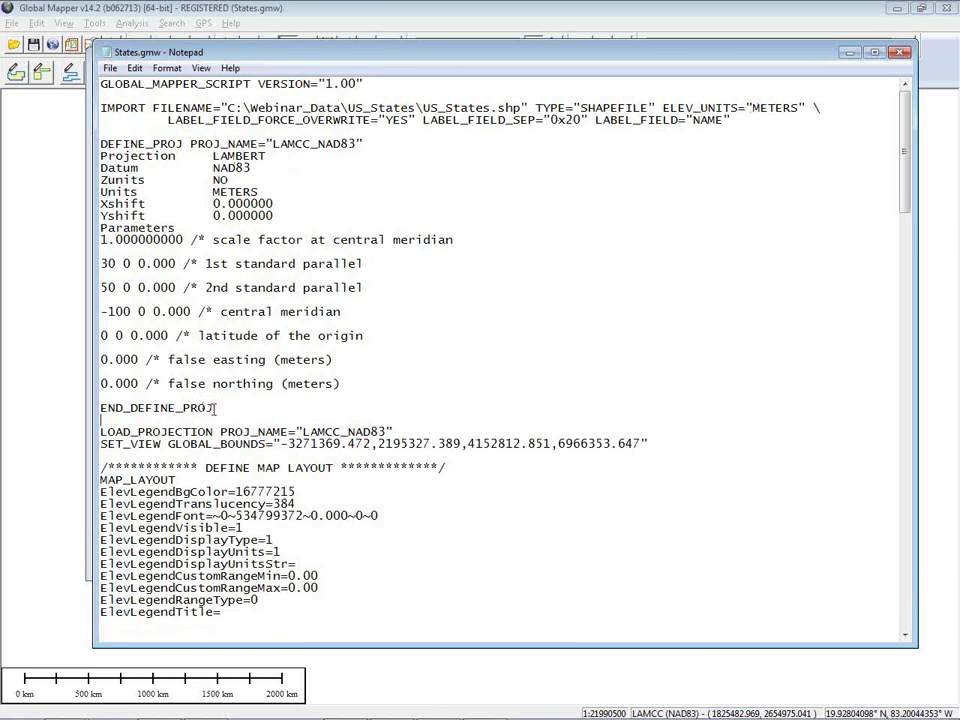
Highlight the projection definition block from DEFINE_PROJ through END_DEFINE_PROJ in the script.
{"action": "key", "text": "shift+Up"}
{"action": "key", "text": "shift+Up"}
{"action": "key", "text": "shift+Up"}
{"action": "key", "text": "shift+Up"}
{"action": "key", "text": "shift+Up"}
{"action": "key", "text": "shift+Up"}
{"action": "key", "text": "shift+Up"}
{"action": "key", "text": "shift+Up"}
{"action": "key", "text": "shift+Up"}
{"action": "key", "text": "shift+Up"}
{"action": "key", "text": "shift+Up"}
{"action": "key", "text": "shift+Up"}
{"action": "key", "text": "shift+Up"}
{"action": "key", "text": "shift+Up"}
{"action": "key", "text": "shift+Up"}
{"action": "key", "text": "shift+Up"}
{"action": "key", "text": "shift+Up"}
{"action": "key", "text": "shift+Up"}
{"action": "key", "text": "shift+Up"}
{"action": "key", "text": "shift+Up"}
{"action": "key", "text": "shift+Up"}
{"action": "key", "text": "shift+Up"}
{"action": "key", "text": "shift+Up"}
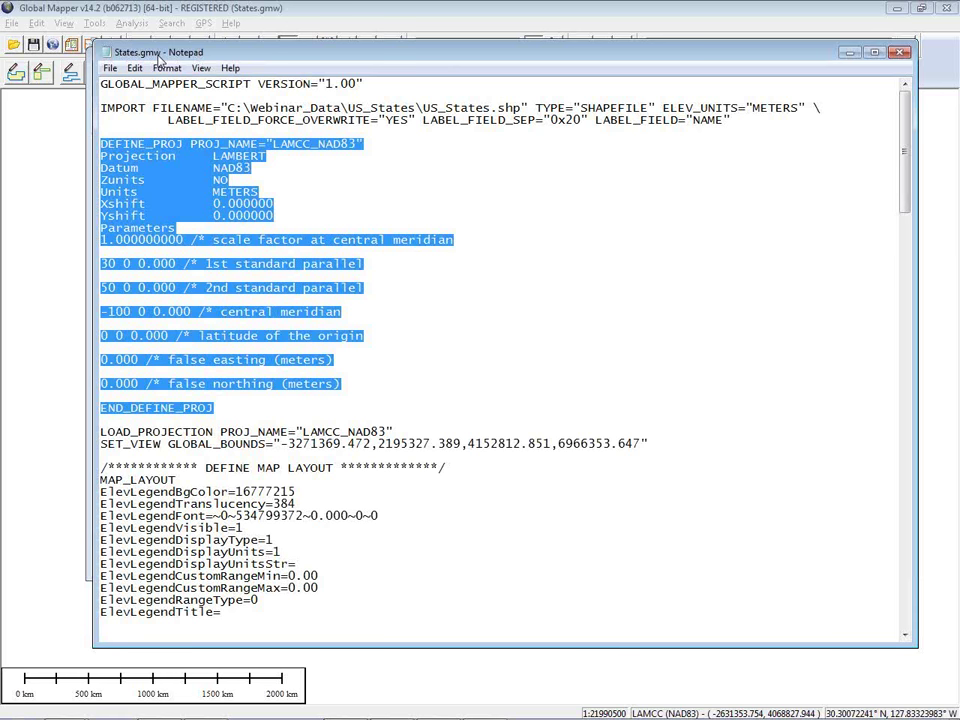
{"action": "key", "text": "alt+Tab"}
{"action": "key", "text": "alt+Tab"}
{"action": "key", "text": "alt+Tab"}
{"action": "key", "text": "alt+Tab"}
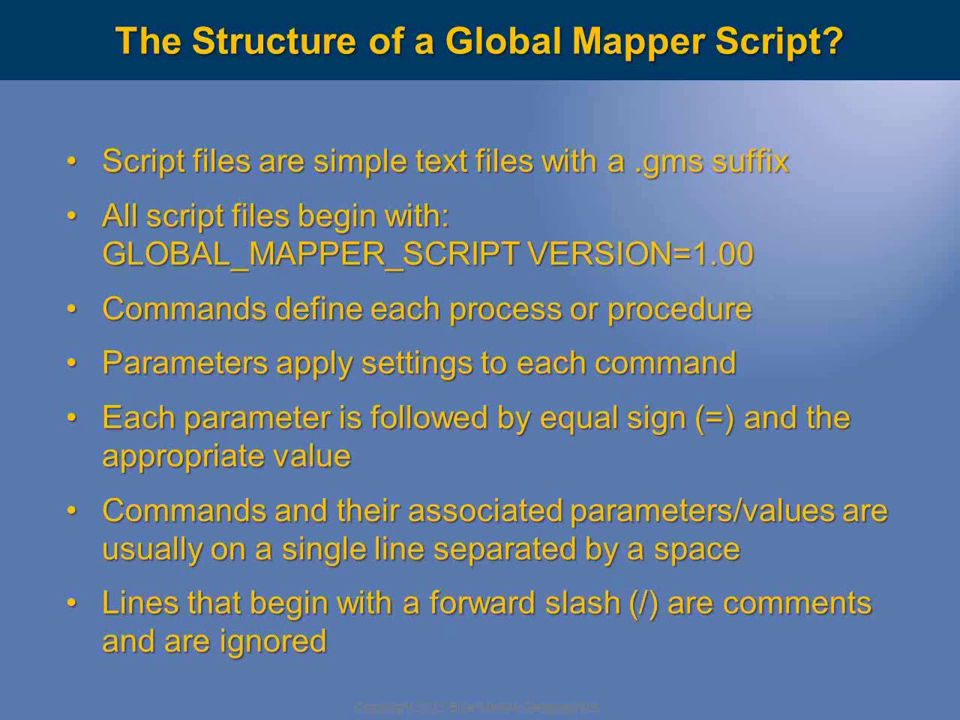
{"action": "key", "text": "Right"}
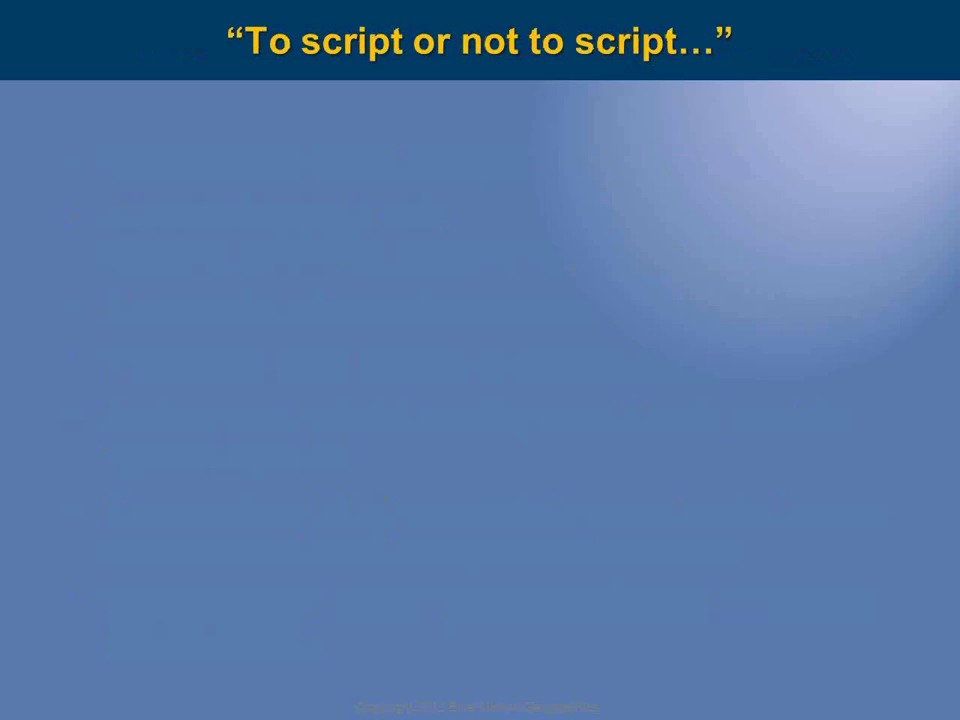
{"action": "key", "text": "Right"}
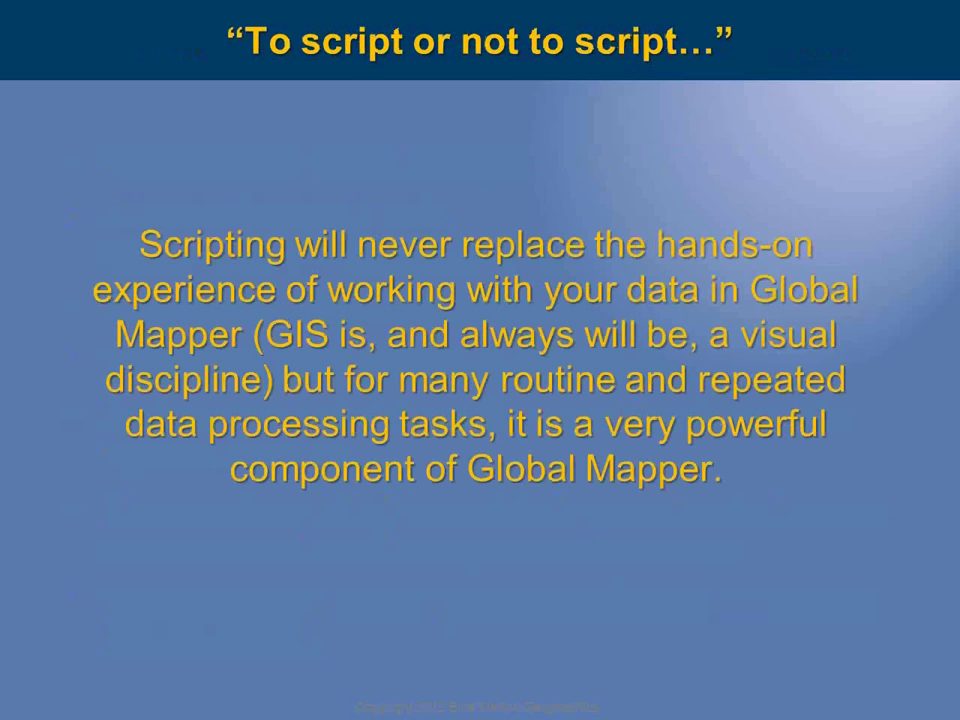